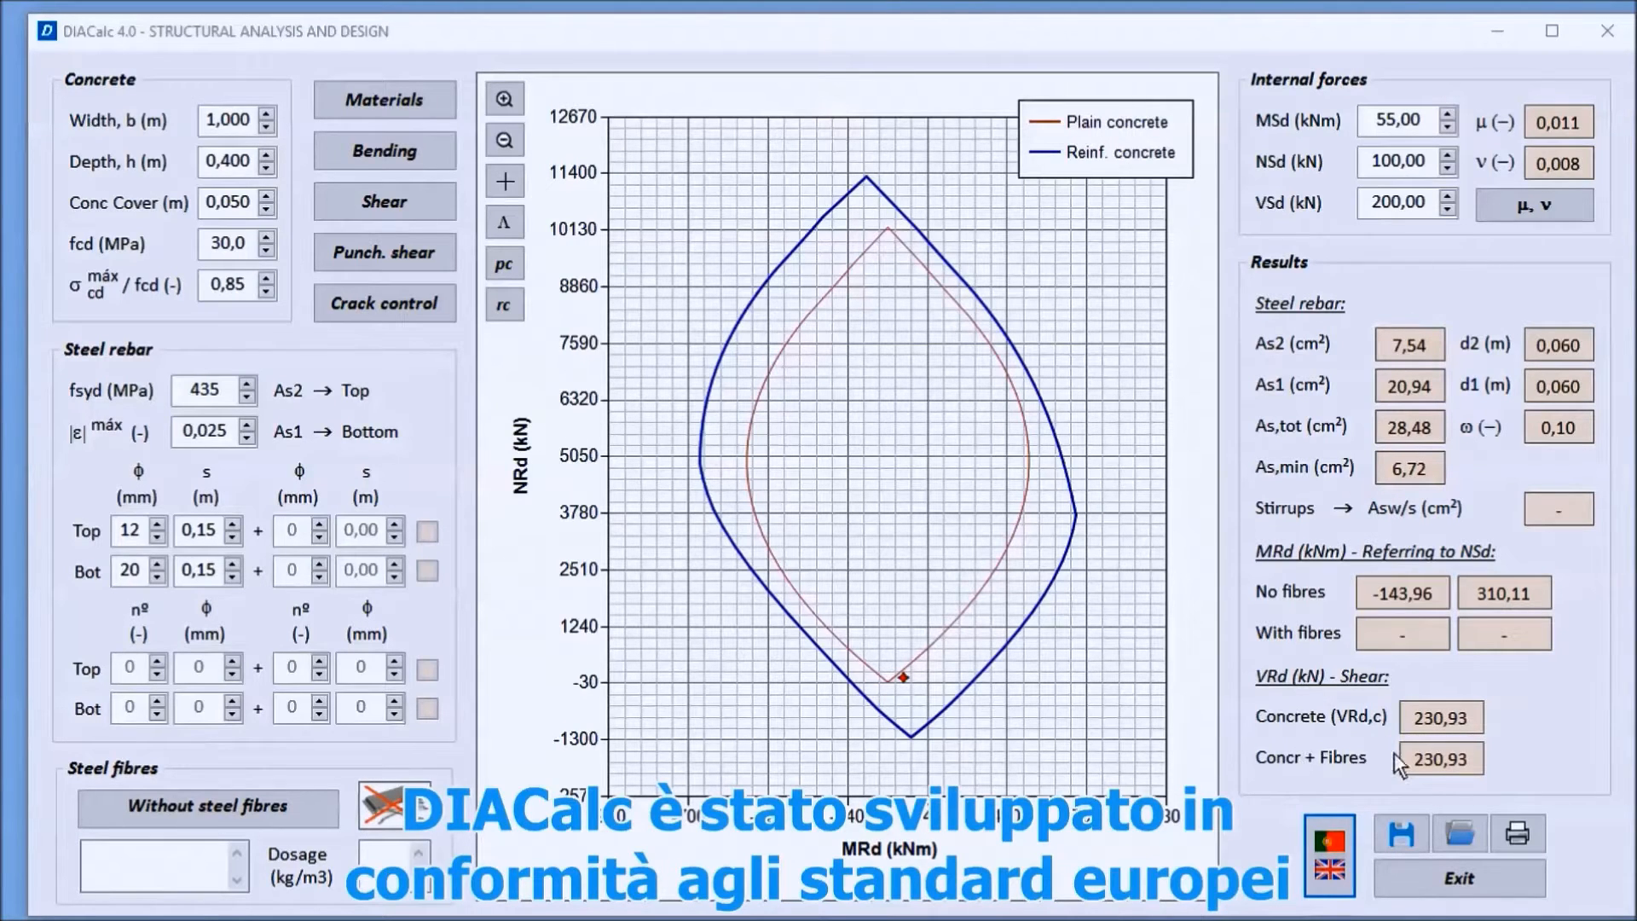
Step: Try the EN 1992-1-1:2004 + AC:2008 design code and return to EN 1992-1-1 User-Defined
{"action": "left_click", "coordinate": [1332, 835]}
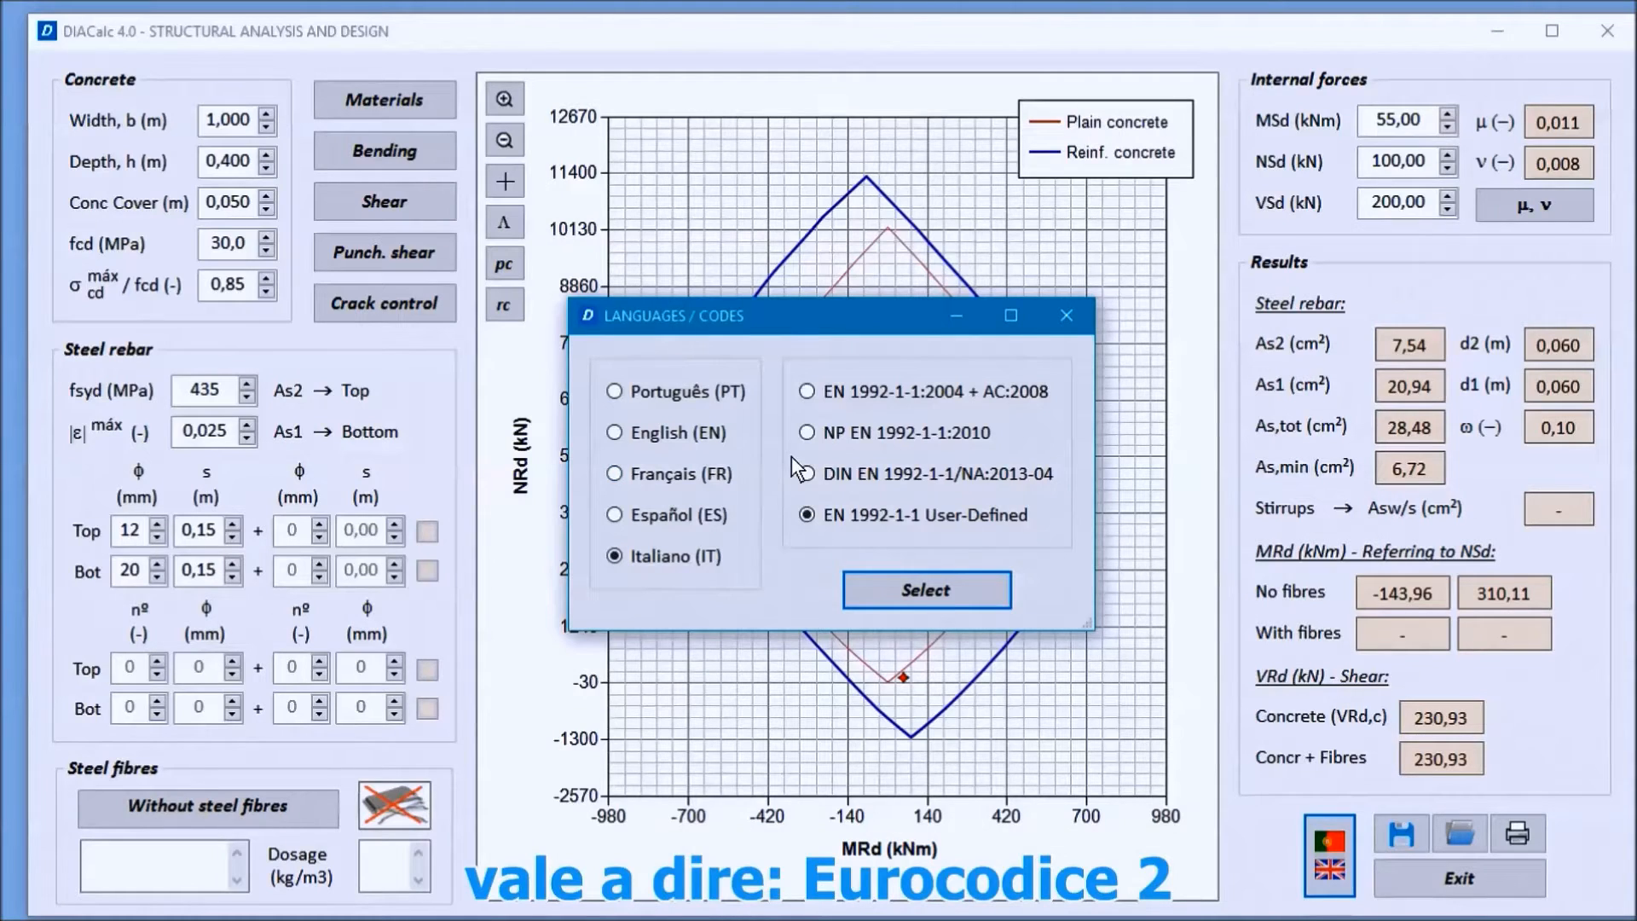
{"action": "left_click", "coordinate": [831, 389]}
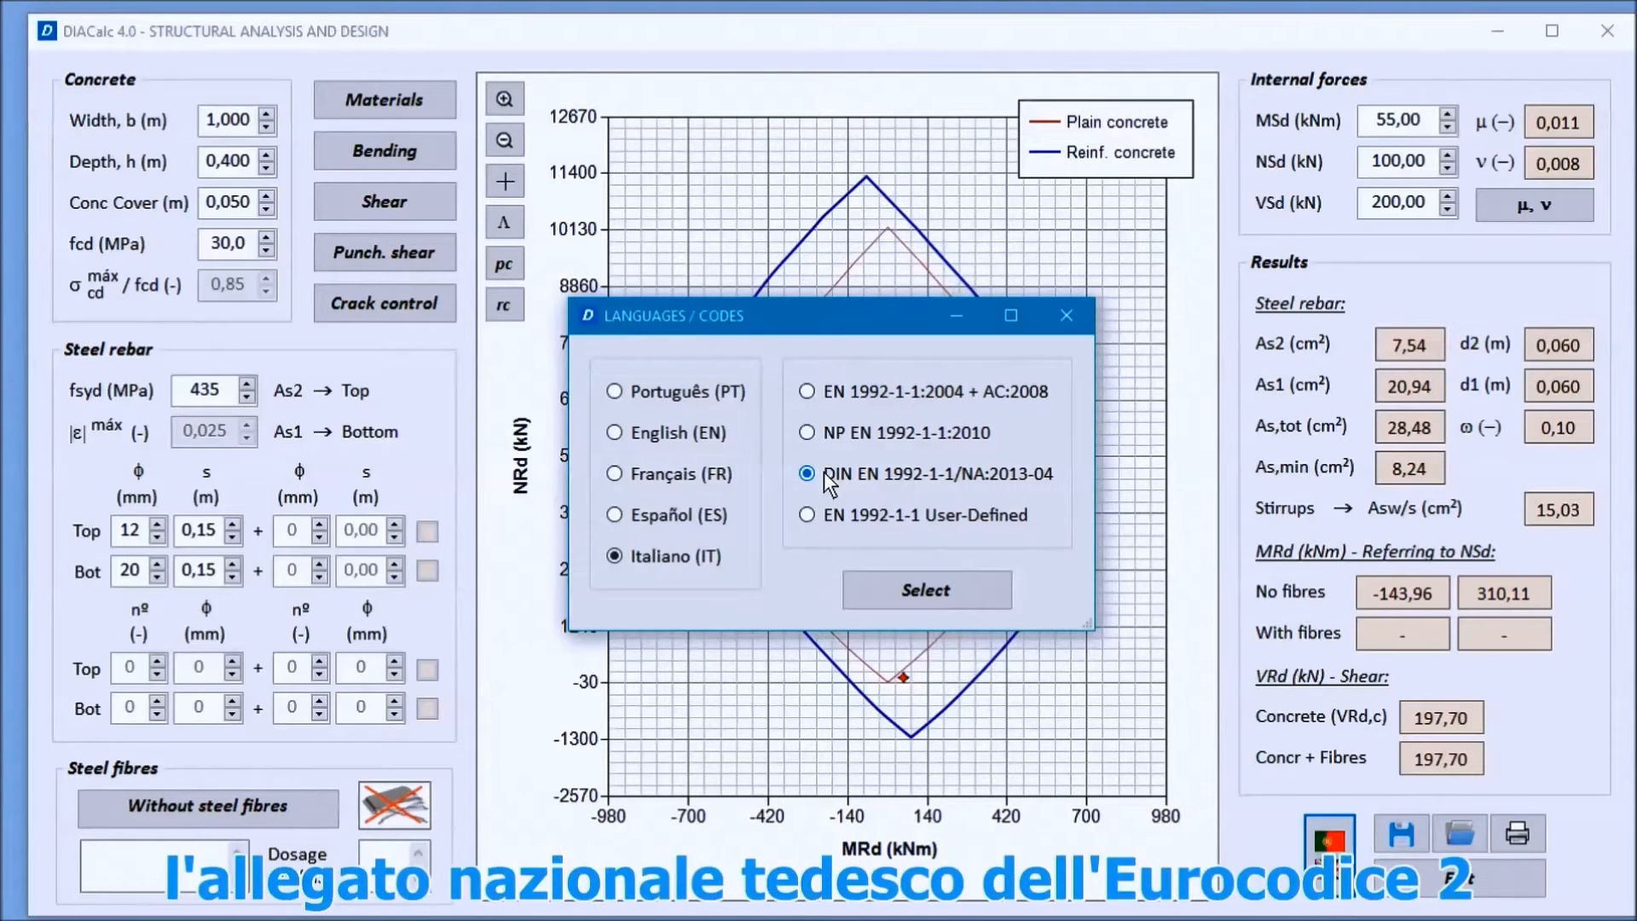
{"action": "left_click", "coordinate": [830, 520]}
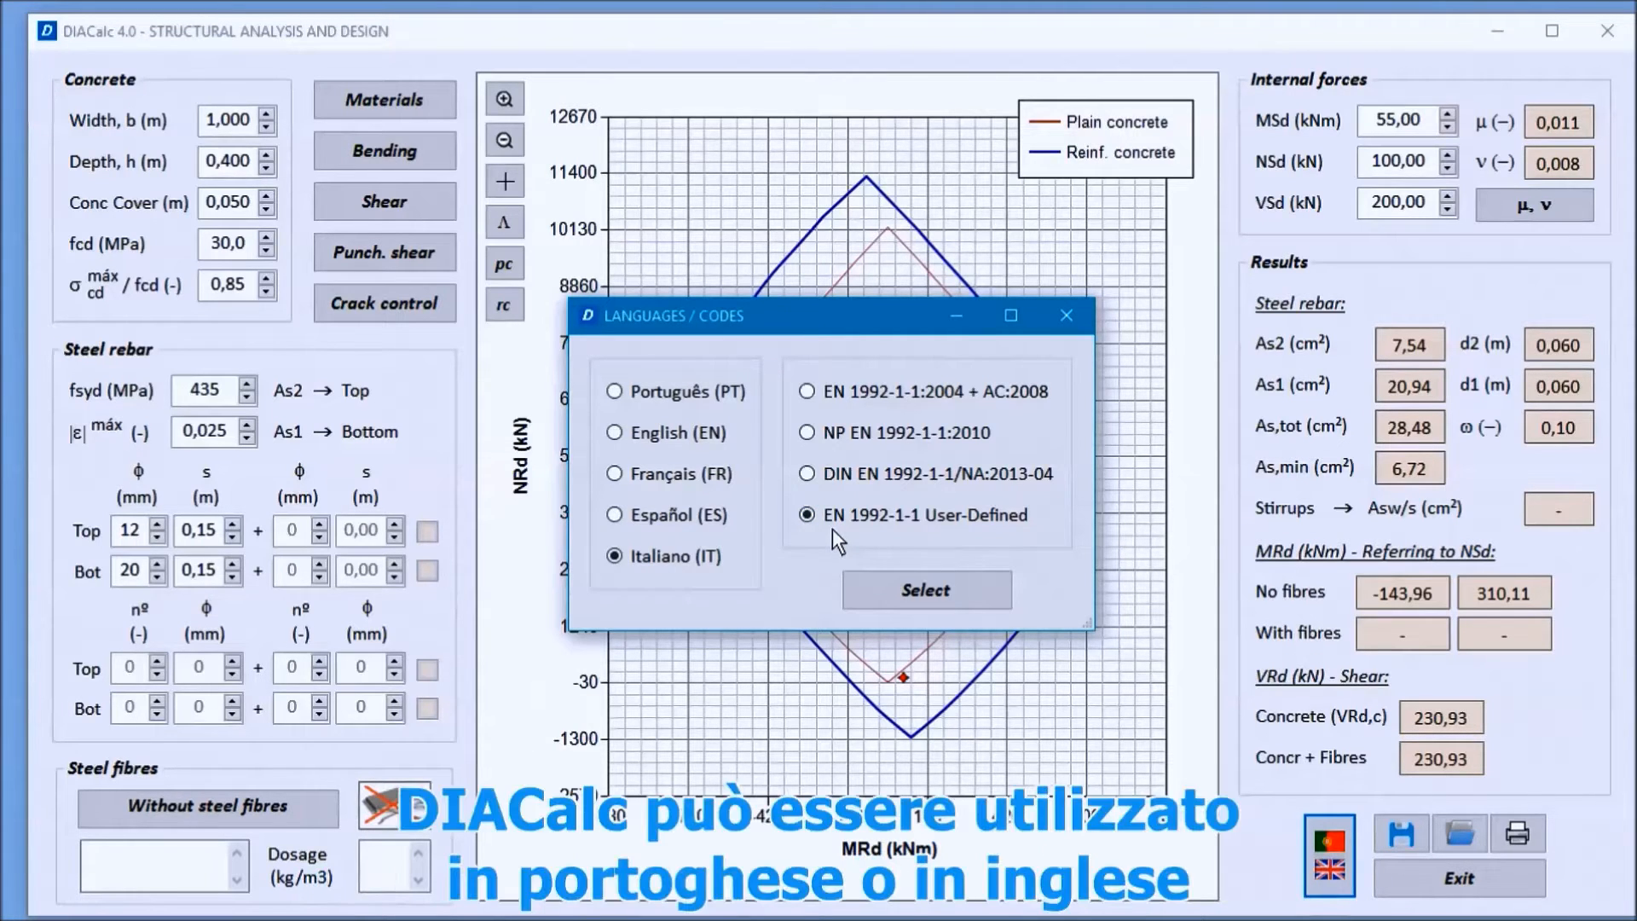
Step: Apply Português (PT) as the program language, and replace it with English (EN)
{"action": "left_click", "coordinate": [664, 394]}
{"action": "left_click", "coordinate": [932, 590]}
{"action": "left_click", "coordinate": [682, 432]}
{"action": "left_click", "coordinate": [943, 591]}
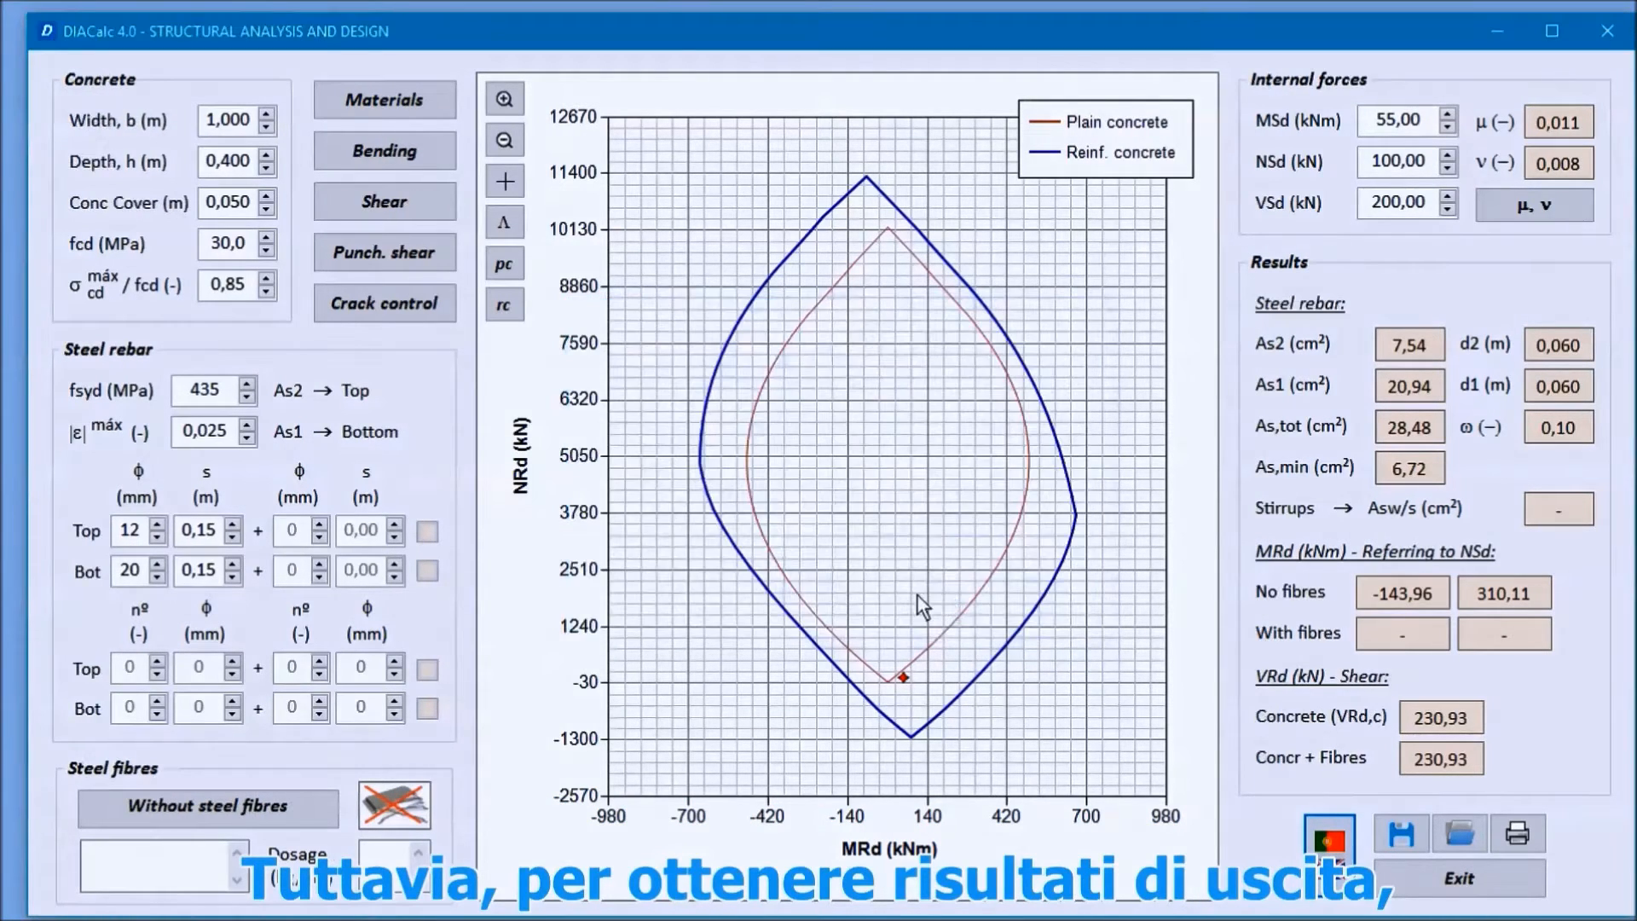
Step: Try the Português, Español and Italiano language options and apply English (EN) again
{"action": "left_click", "coordinate": [1329, 840]}
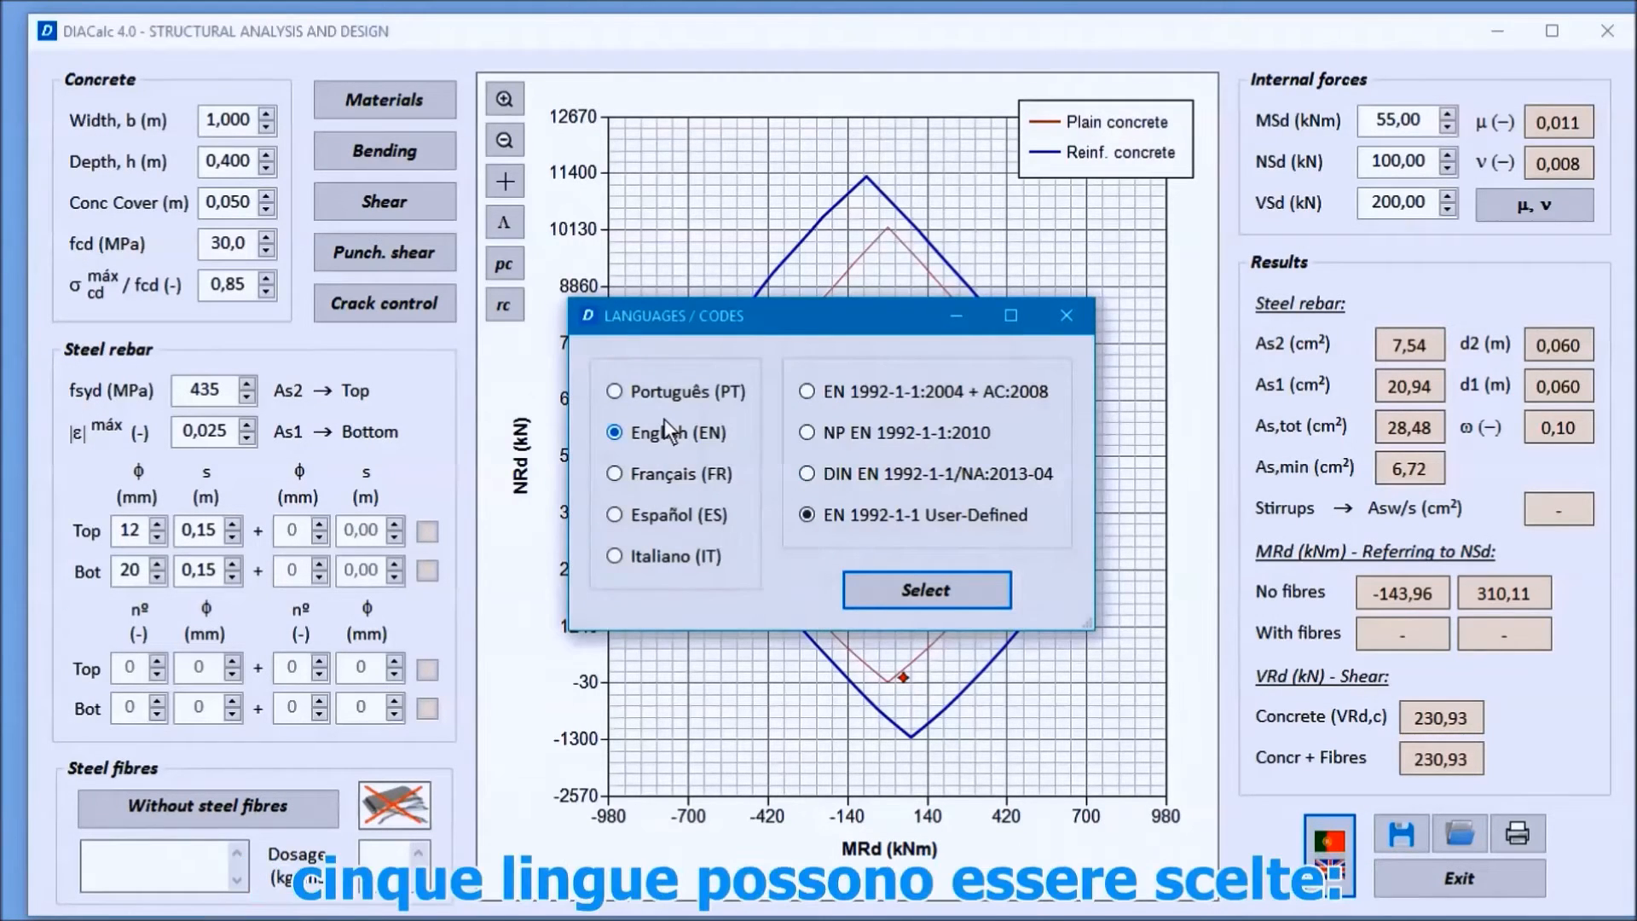
{"action": "left_click", "coordinate": [653, 394]}
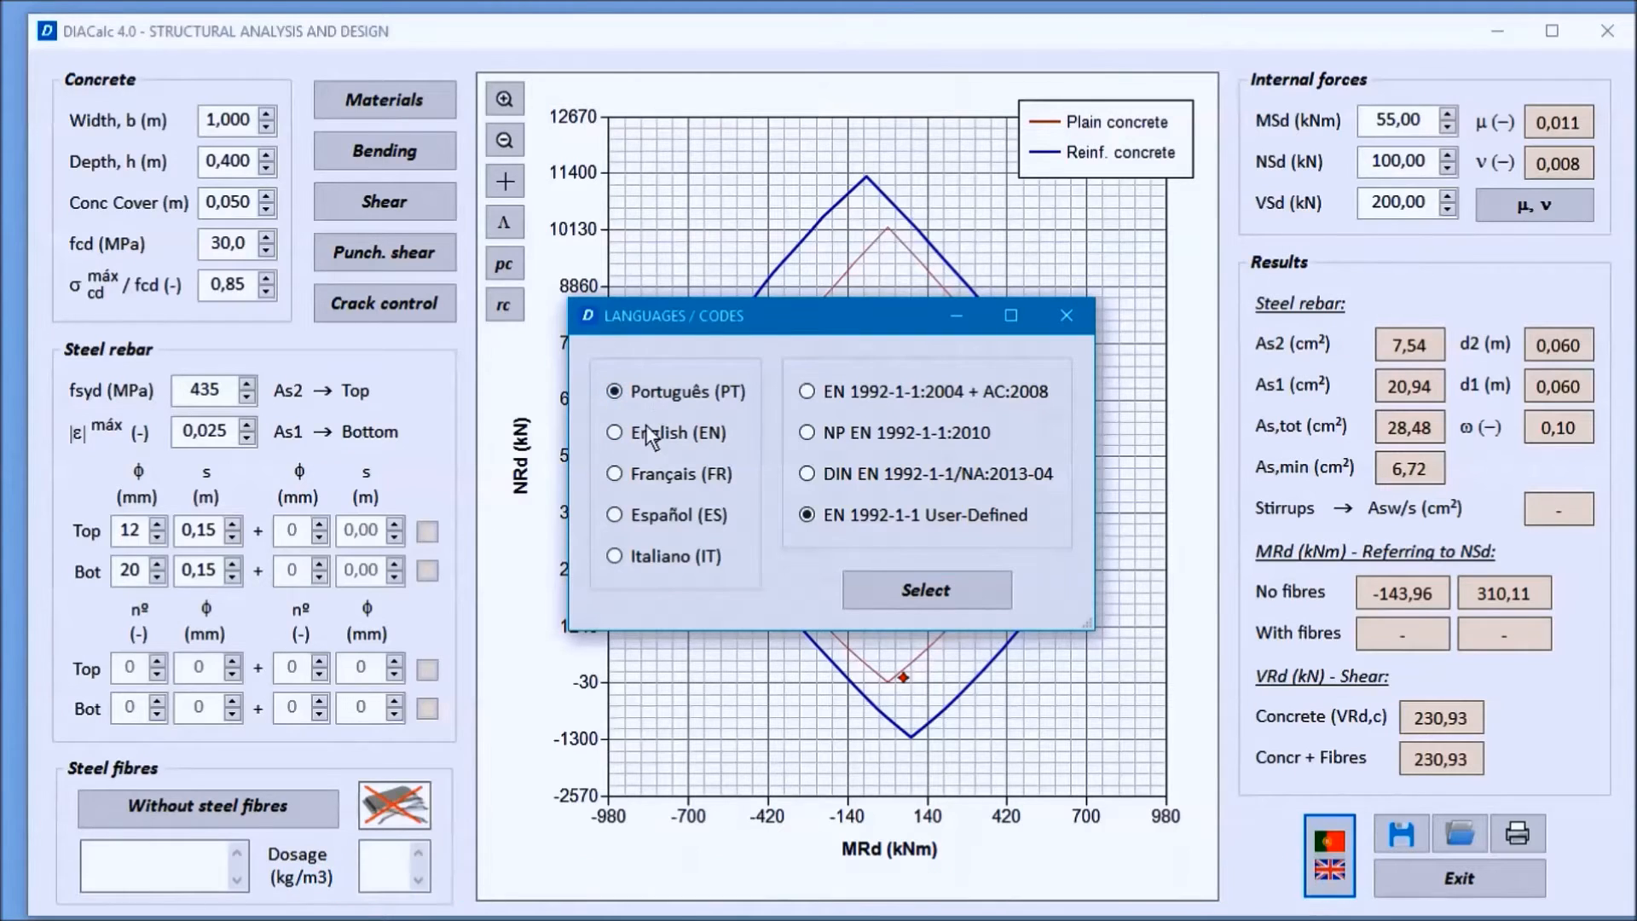
{"action": "left_click", "coordinate": [661, 512]}
{"action": "left_click", "coordinate": [670, 555]}
{"action": "left_click", "coordinate": [663, 436]}
{"action": "left_click", "coordinate": [927, 590]}
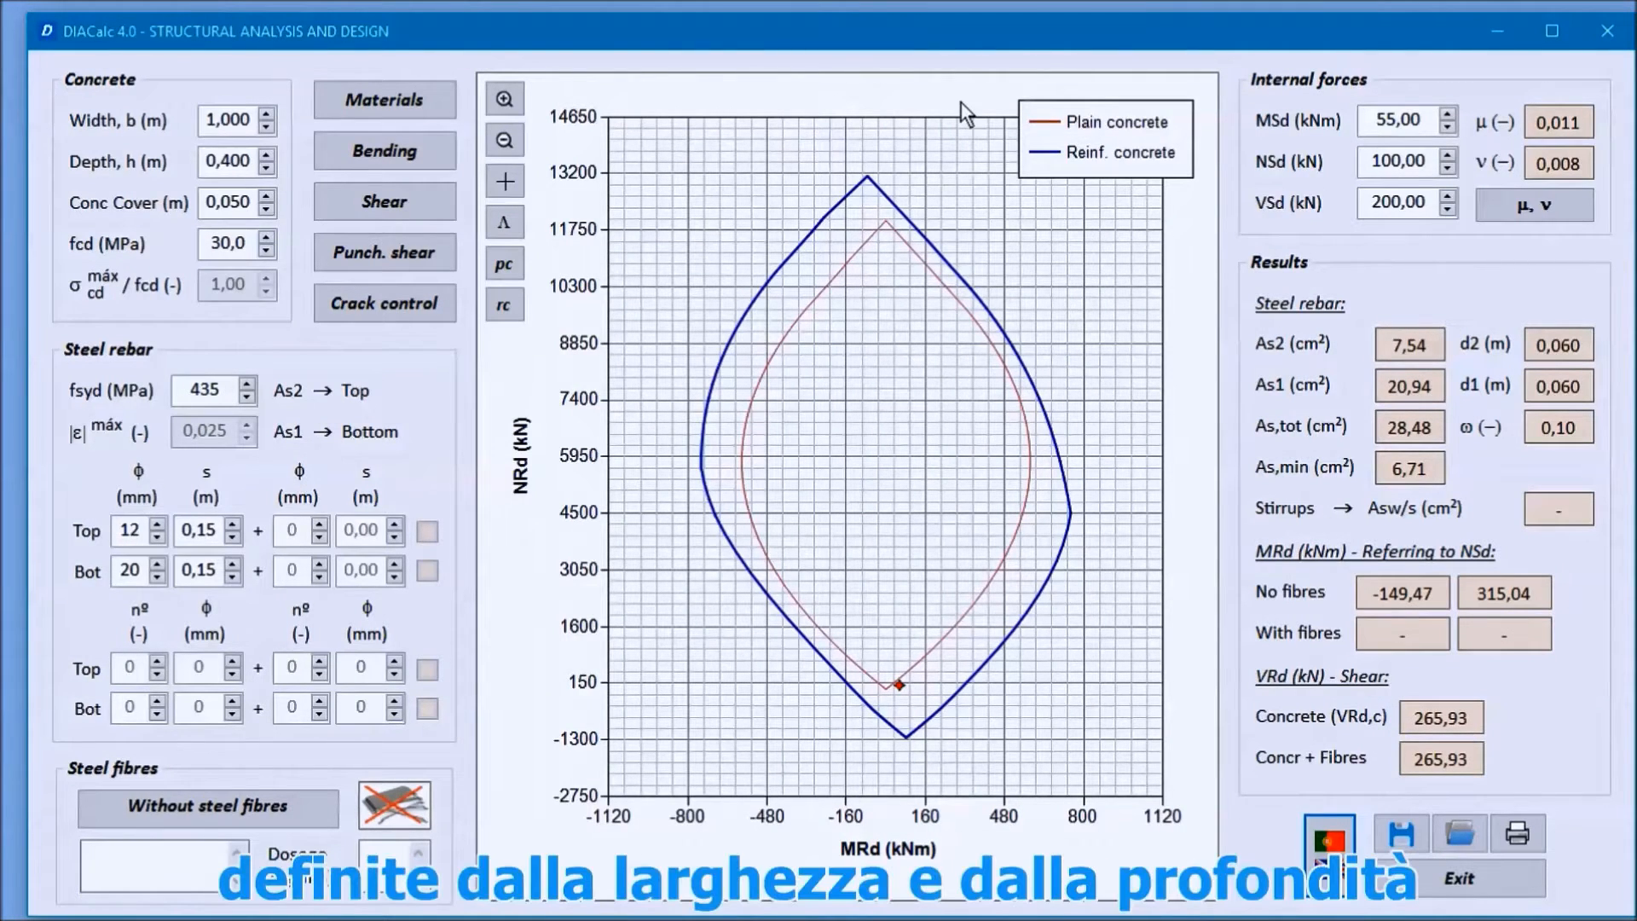
Step: Set the design situation in the materials data to Persistent, Transient and try the Accidental option
{"action": "left_click", "coordinate": [240, 120]}
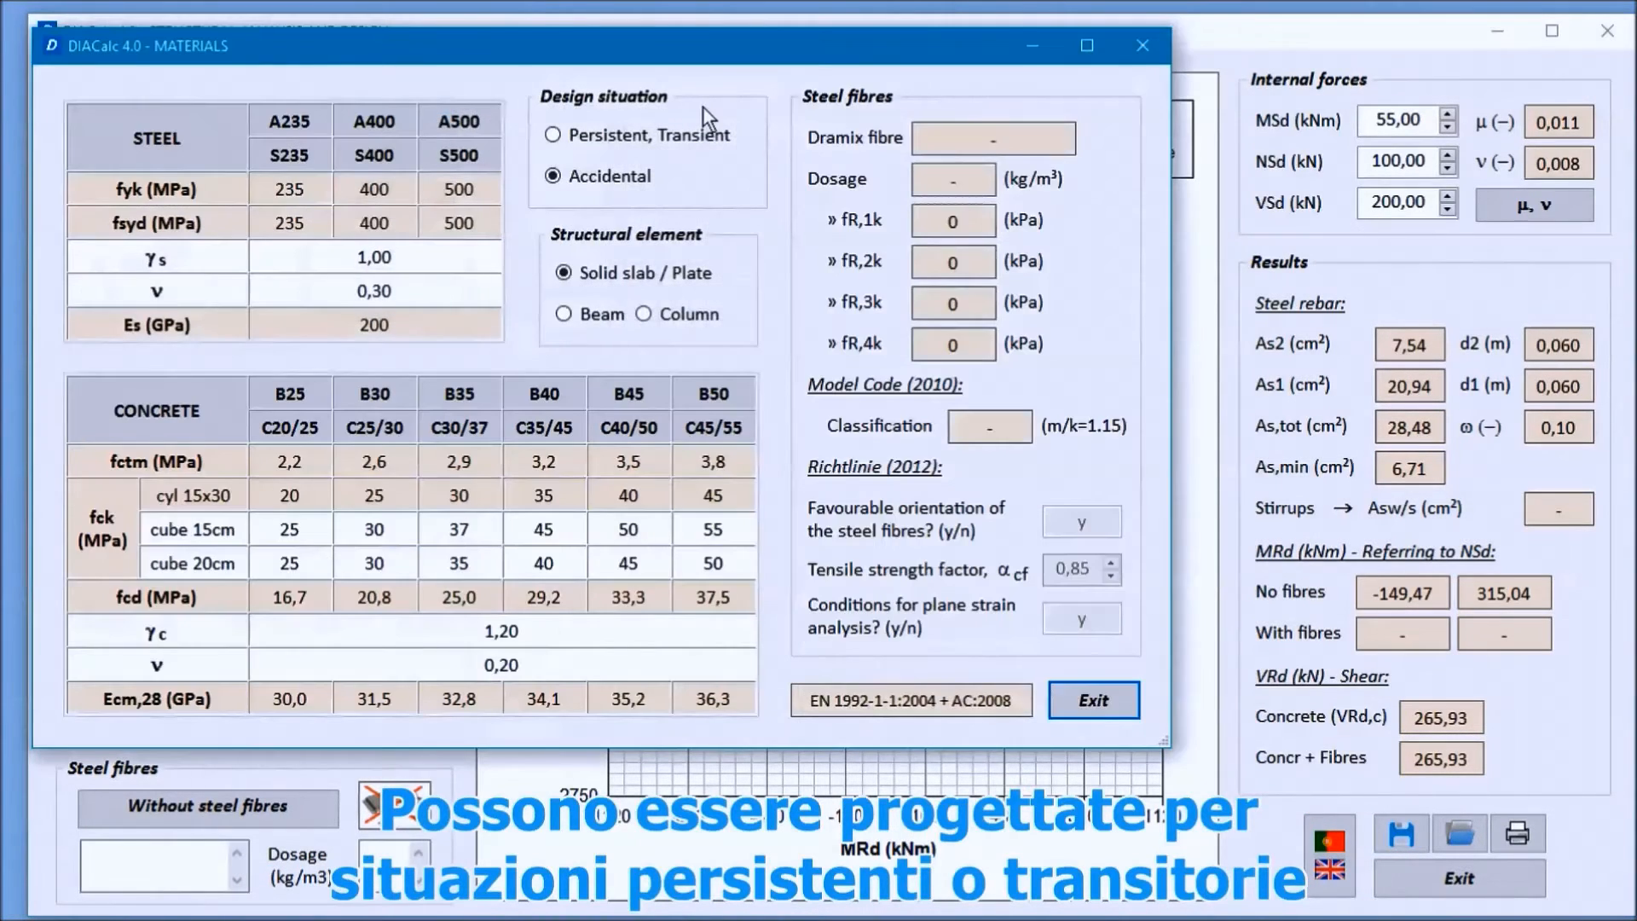
{"action": "left_click_drag", "start_coordinate": [700, 56], "coordinate": [886, 77]}
{"action": "left_click", "coordinate": [866, 162]}
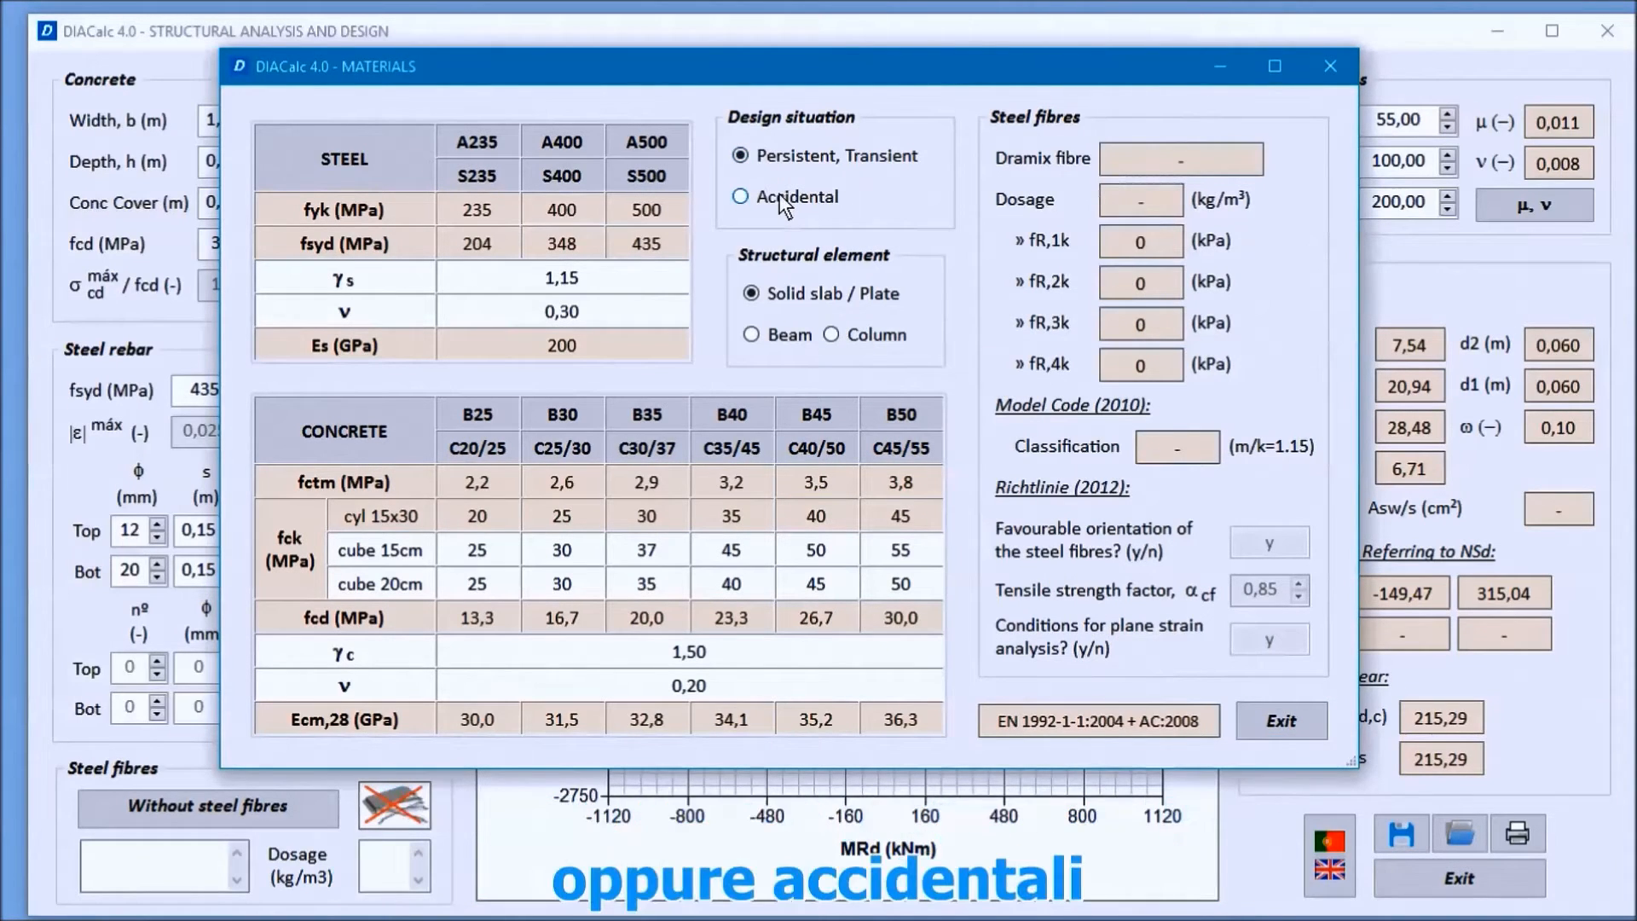
{"action": "left_click", "coordinate": [777, 195]}
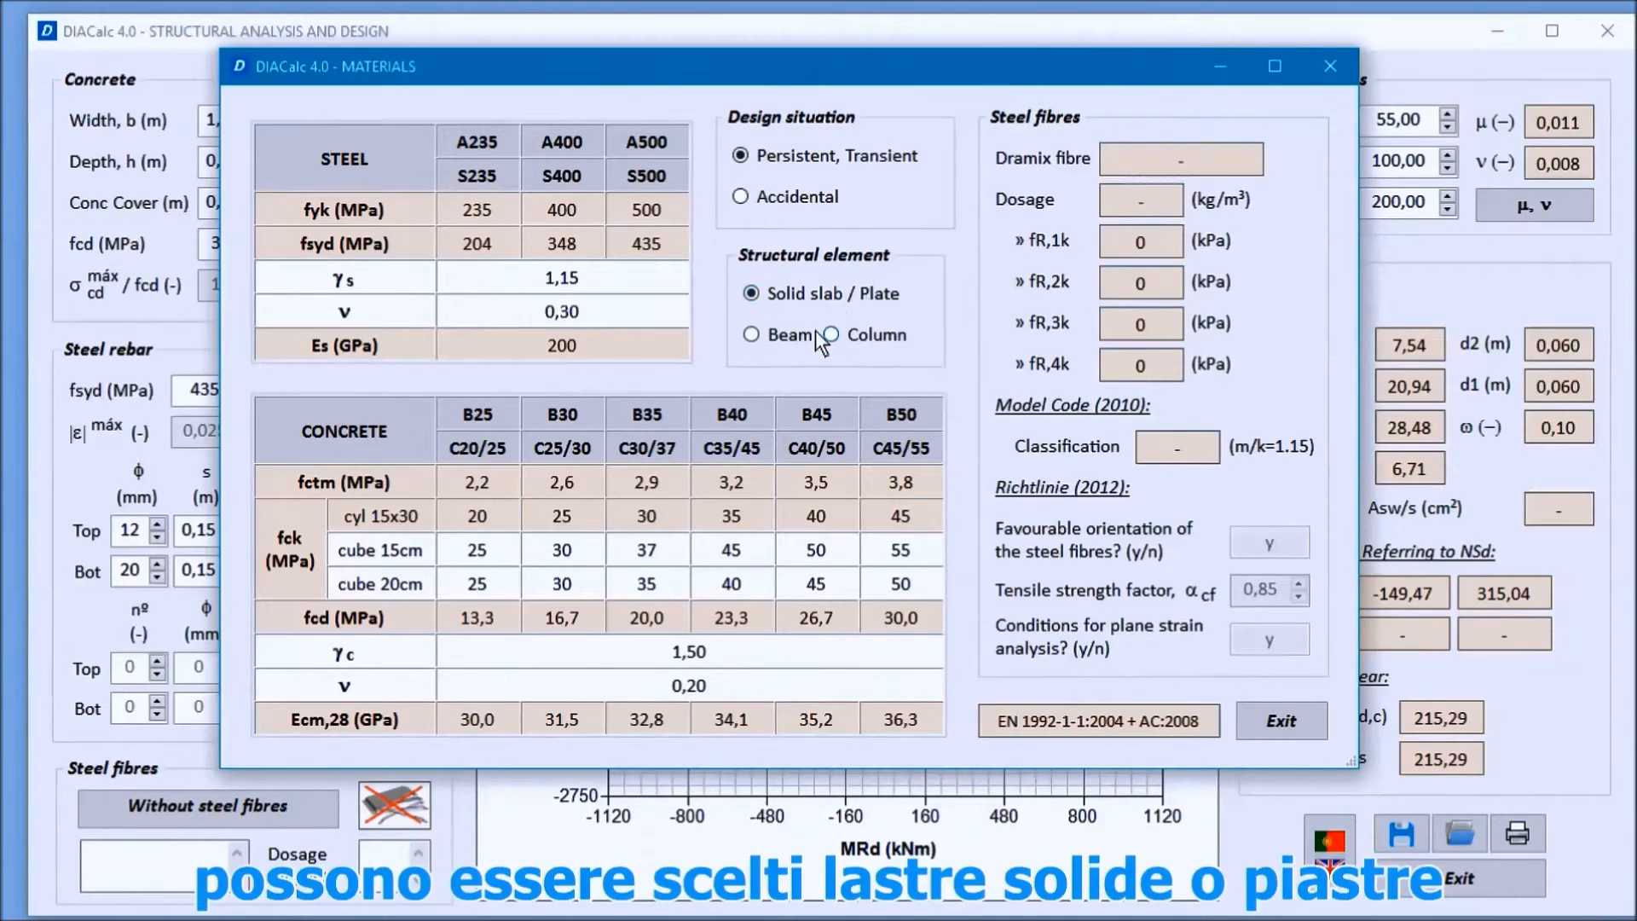
Step: Try the Beam and Column structural element options and close the materials data
{"action": "left_click", "coordinate": [786, 337]}
{"action": "left_click", "coordinate": [872, 336]}
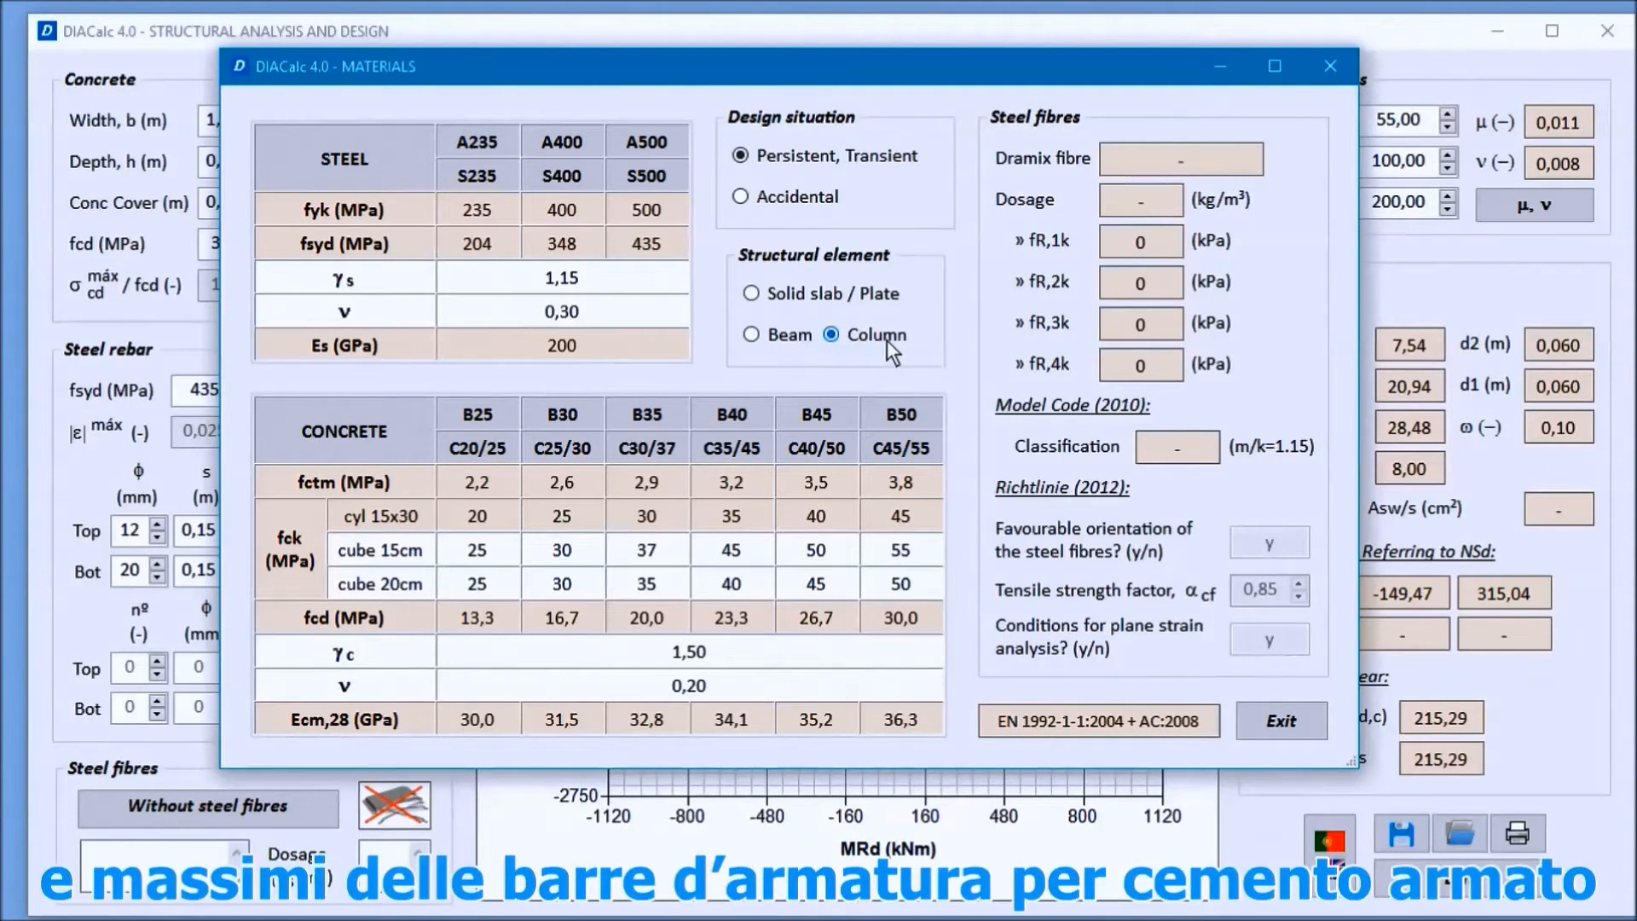
{"action": "left_click", "coordinate": [1274, 721]}
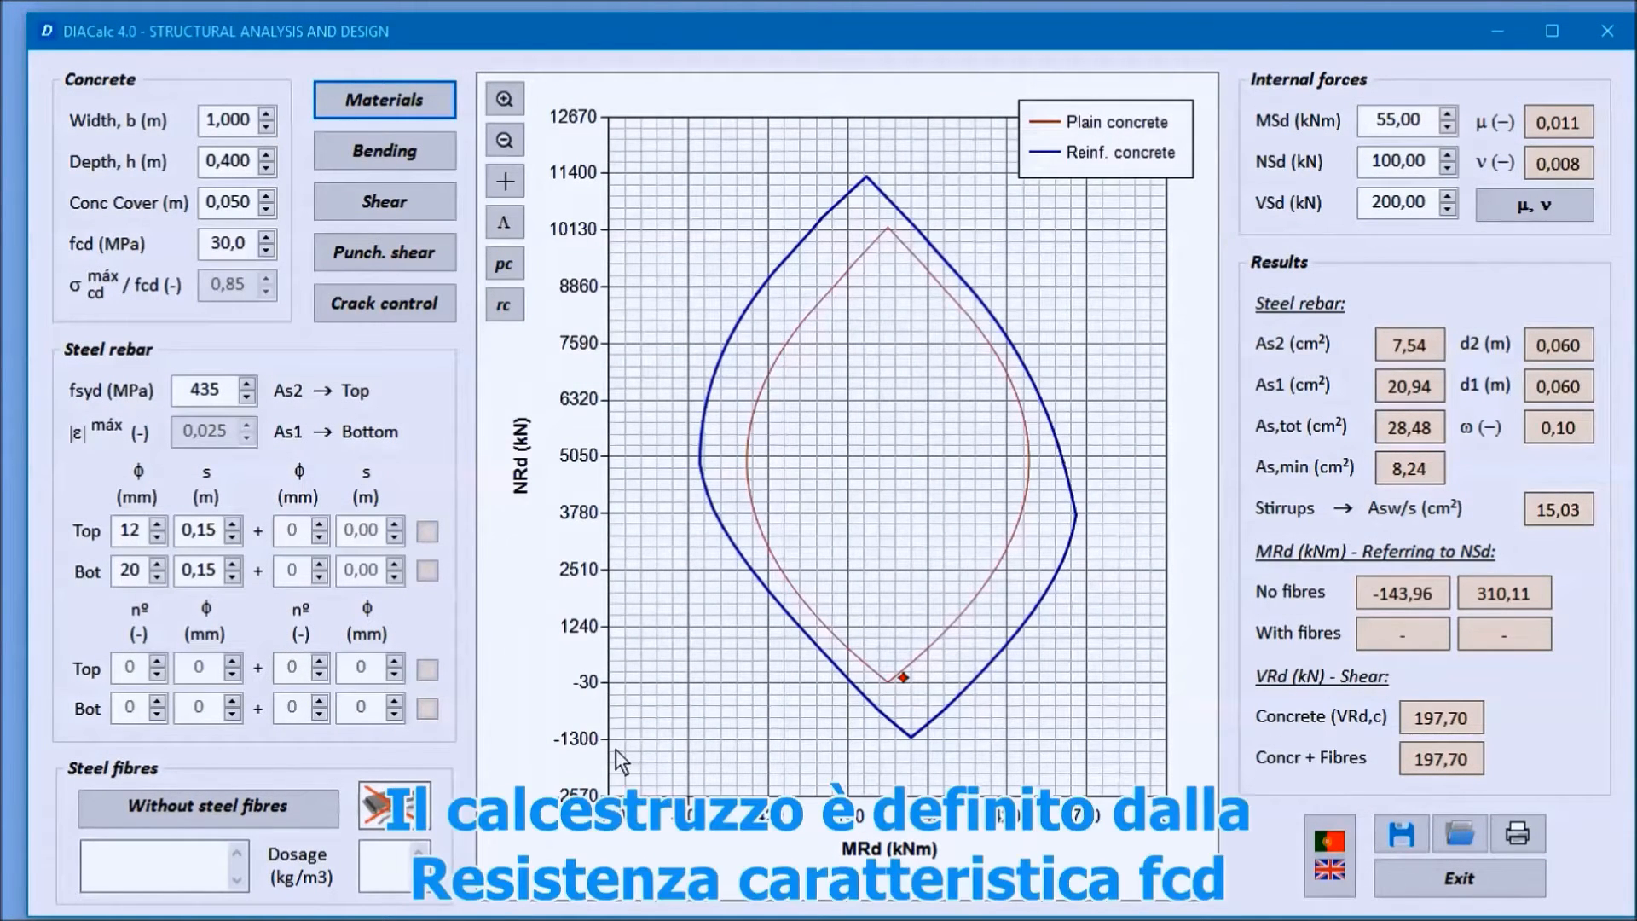
Step: Set the concrete design strength fcd to 20,0 MPa
{"action": "left_click_drag", "start_coordinate": [223, 245], "coordinate": [207, 244]}
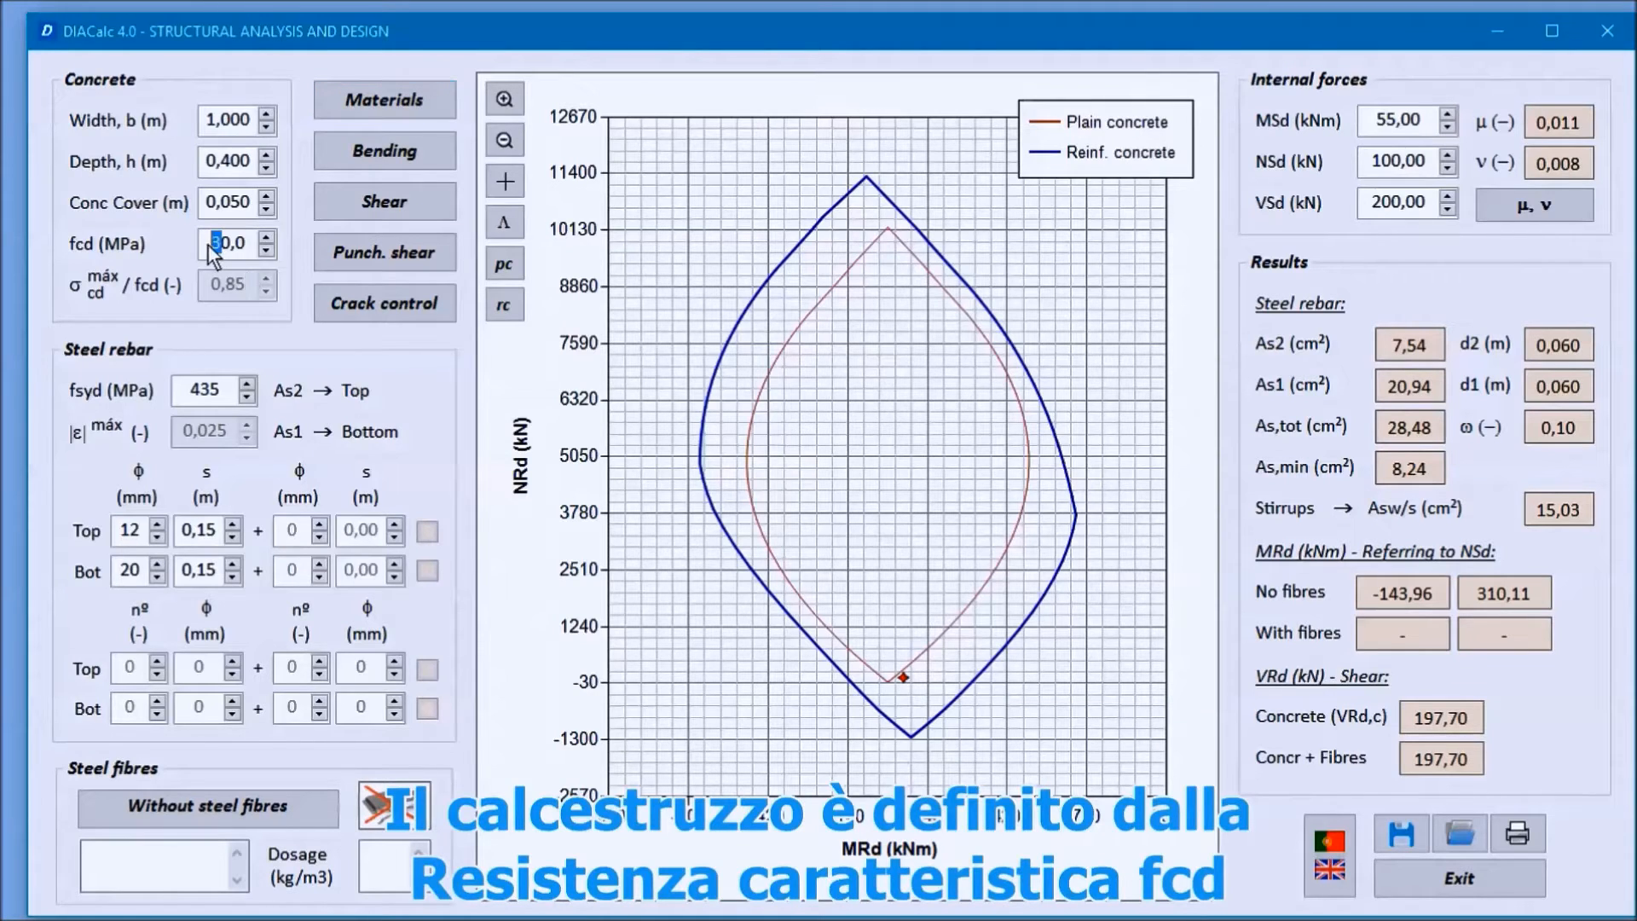
{"action": "type", "text": "2"}
{"action": "left_click", "coordinate": [229, 205]}
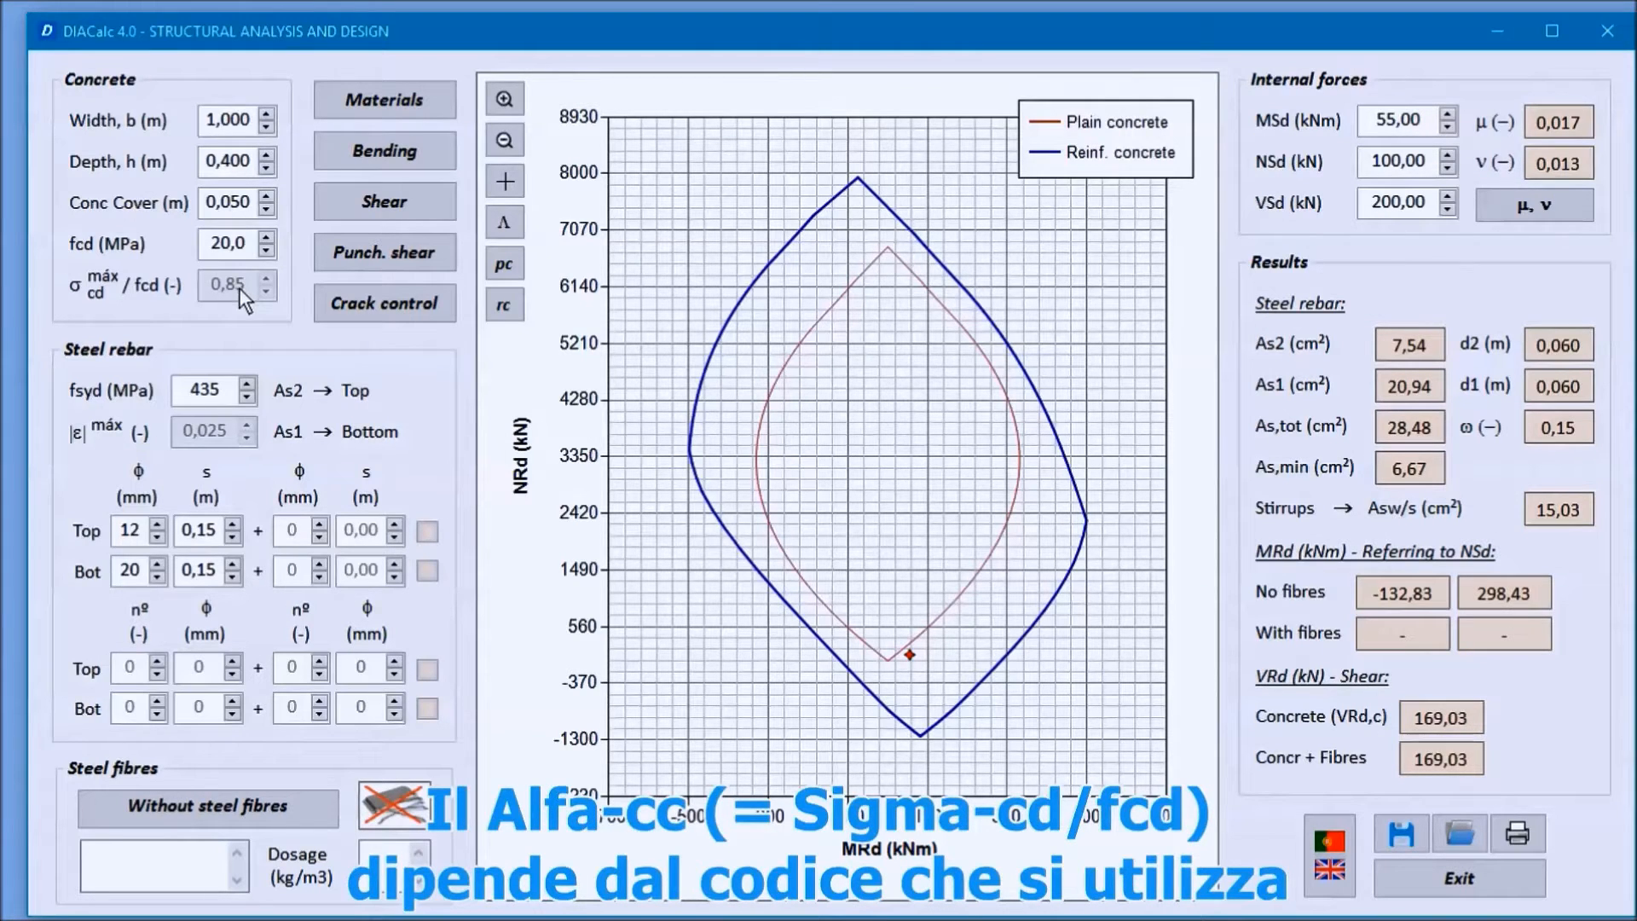
{"action": "double_click", "coordinate": [216, 394]}
{"action": "left_click", "coordinate": [215, 394]}
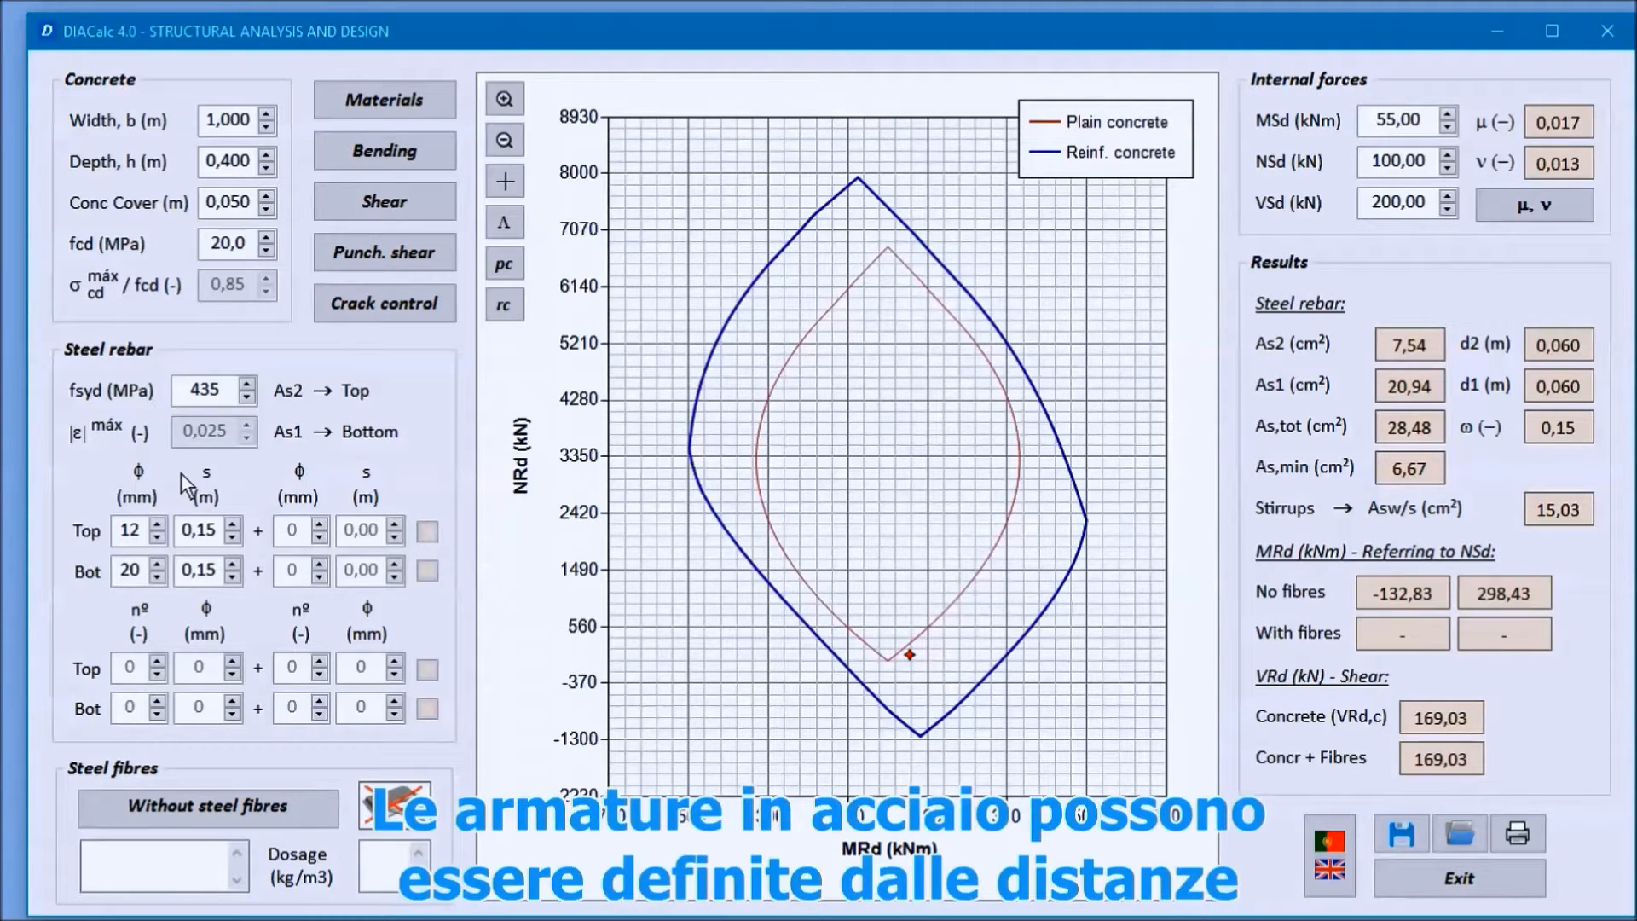
{"action": "left_click", "coordinate": [197, 533]}
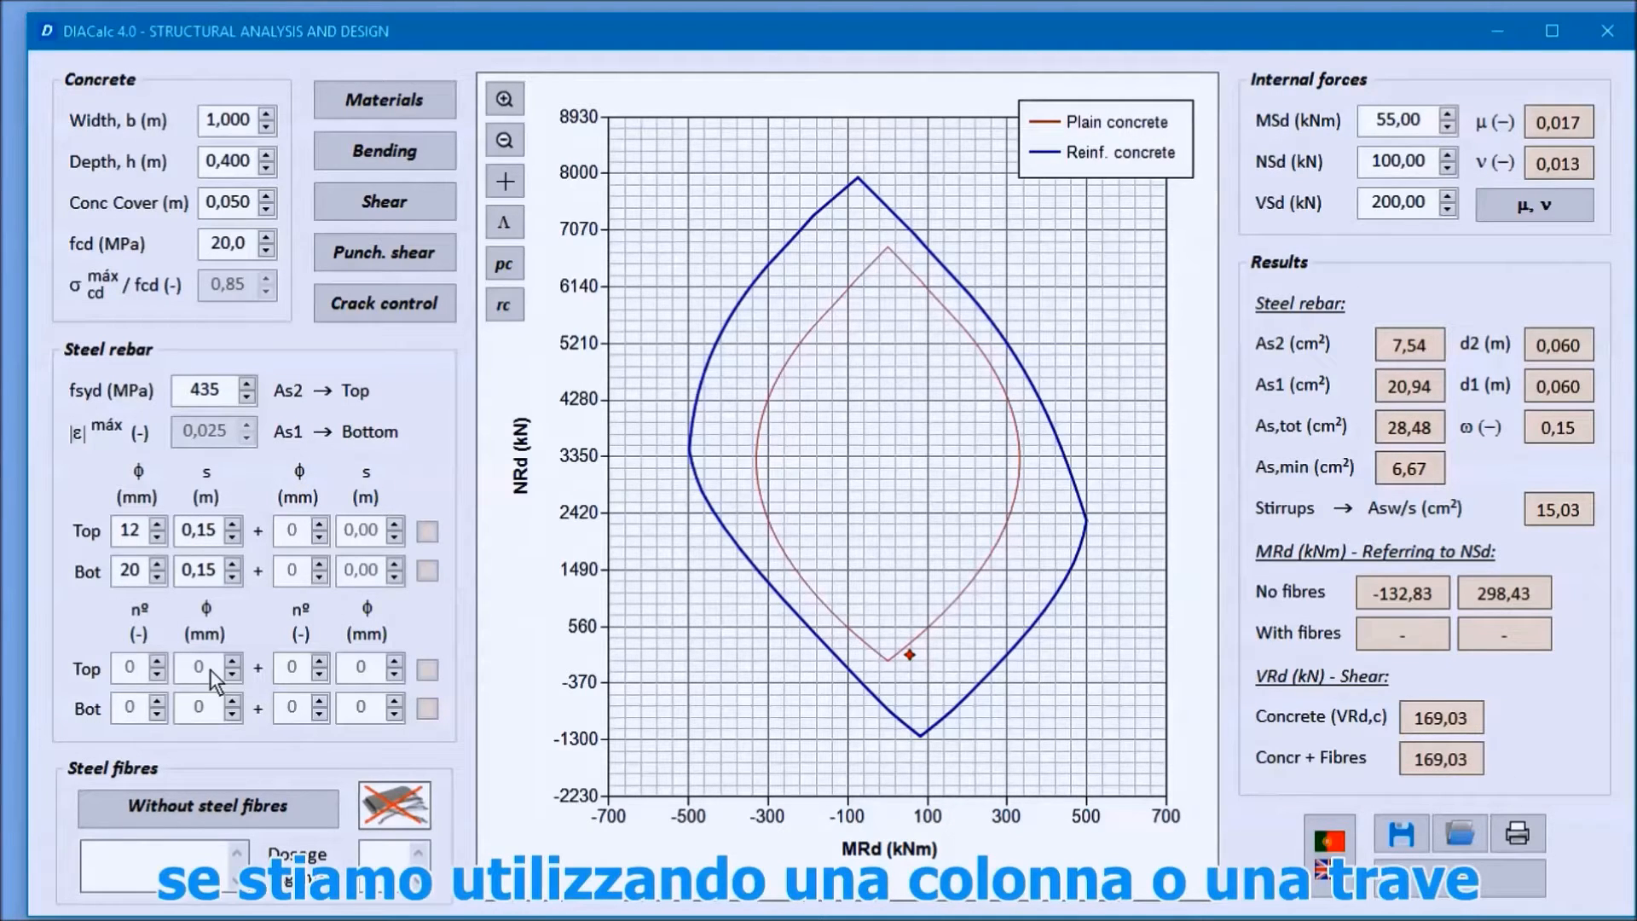
Step: Enable steel fibre reinforcement for the section with the 4D 65/60 BG fibre type
{"action": "left_click", "coordinate": [227, 807]}
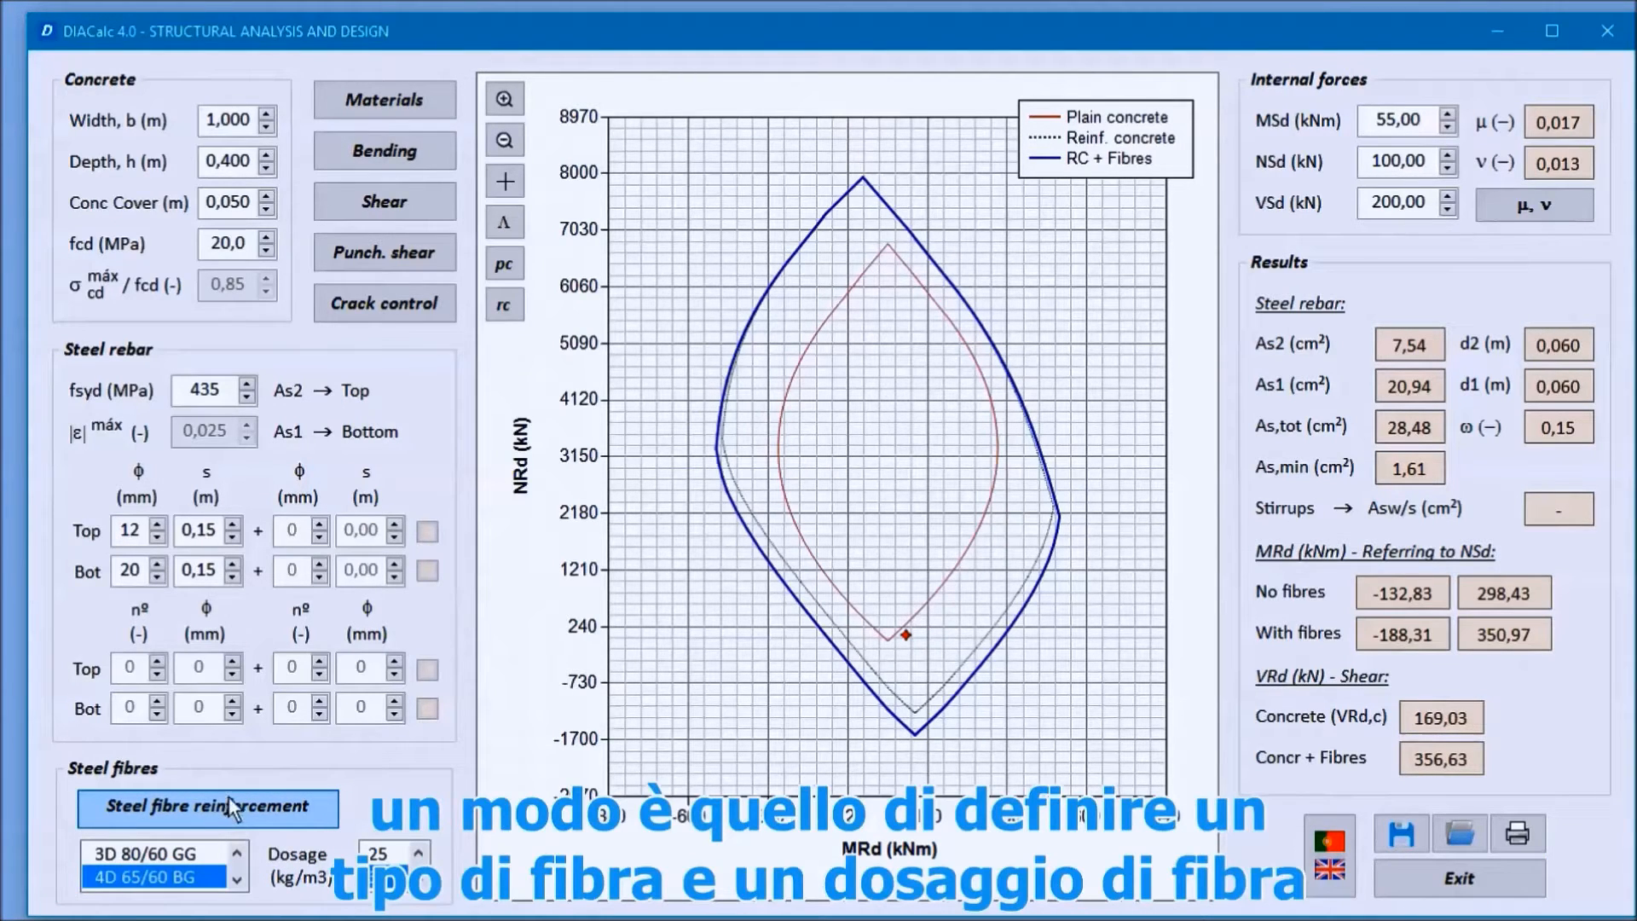
{"action": "left_click", "coordinate": [166, 873]}
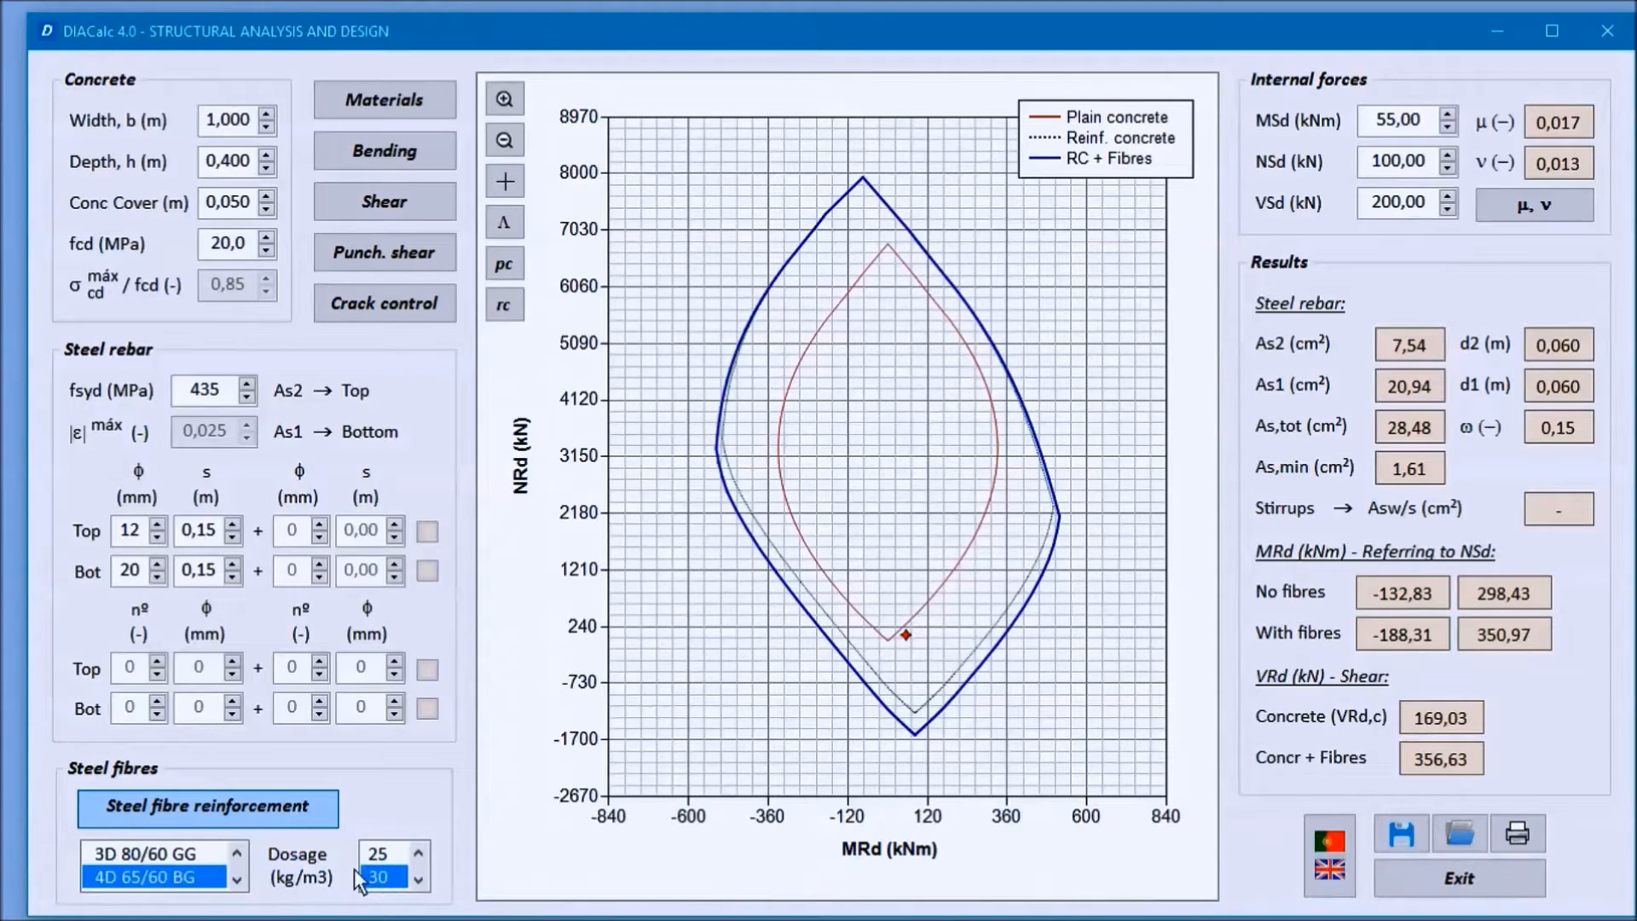
Step: Choose the user-defined fR,1k ... fR,4k fibre option, review its SFRC residual strength properties and close them
{"action": "left_click", "coordinate": [238, 852]}
{"action": "left_click", "coordinate": [238, 852]}
{"action": "left_click", "coordinate": [240, 853]}
{"action": "left_click", "coordinate": [240, 853]}
{"action": "left_click", "coordinate": [240, 853]}
{"action": "left_click", "coordinate": [239, 852]}
{"action": "left_click", "coordinate": [239, 853]}
{"action": "left_click", "coordinate": [240, 853]}
{"action": "left_click", "coordinate": [240, 853]}
{"action": "left_click", "coordinate": [145, 854]}
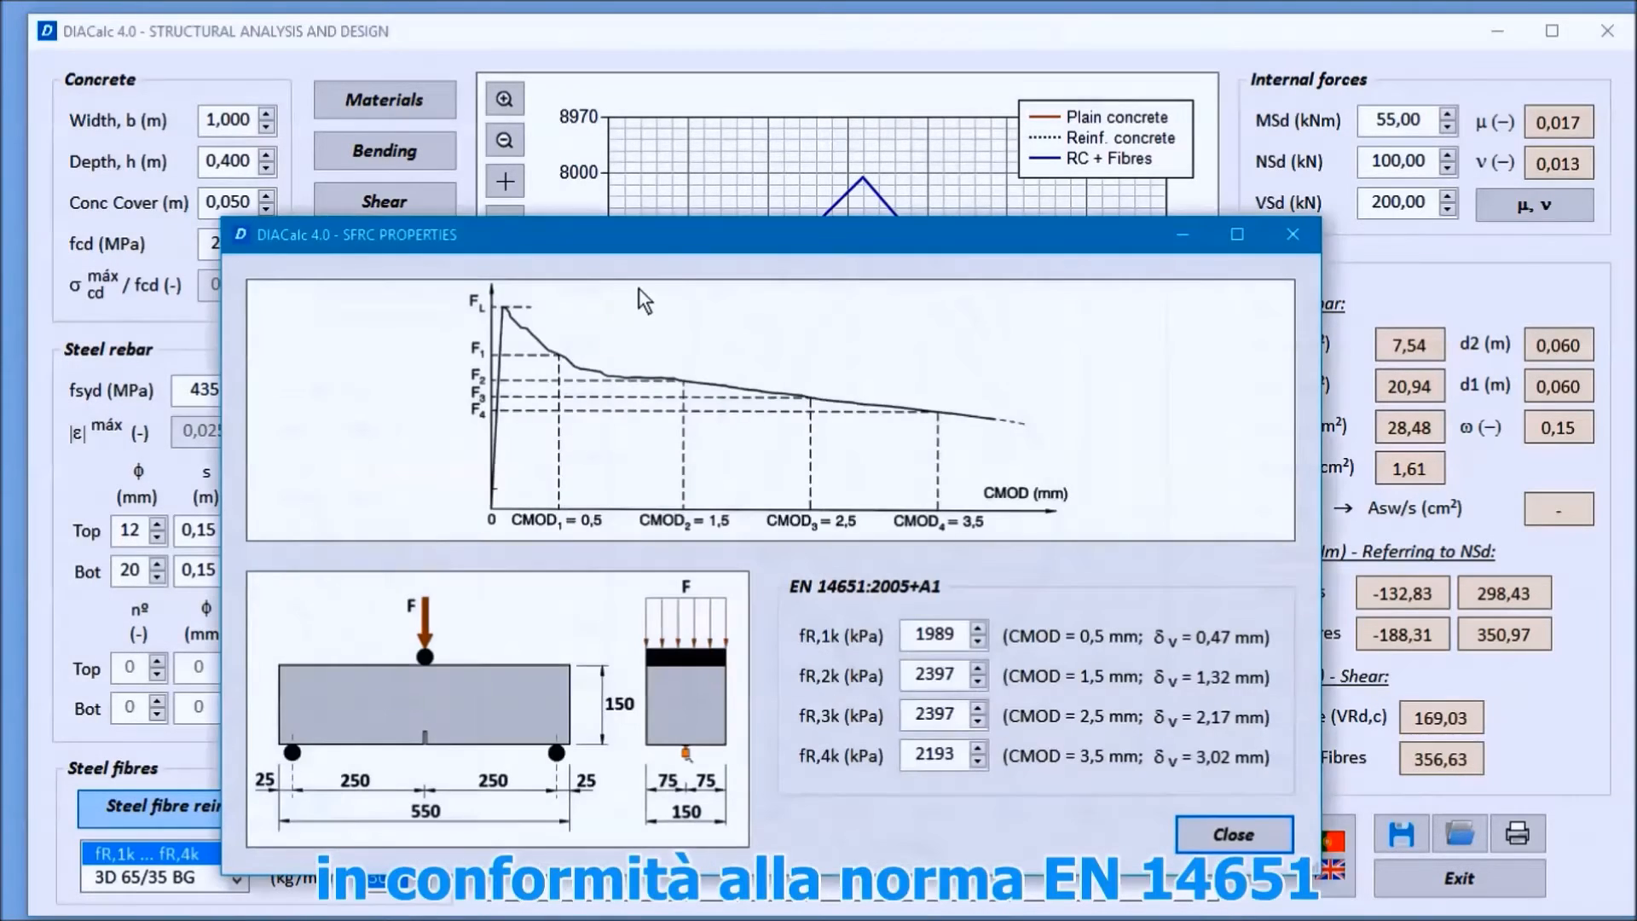
{"action": "left_click_drag", "start_coordinate": [677, 242], "coordinate": [745, 192]}
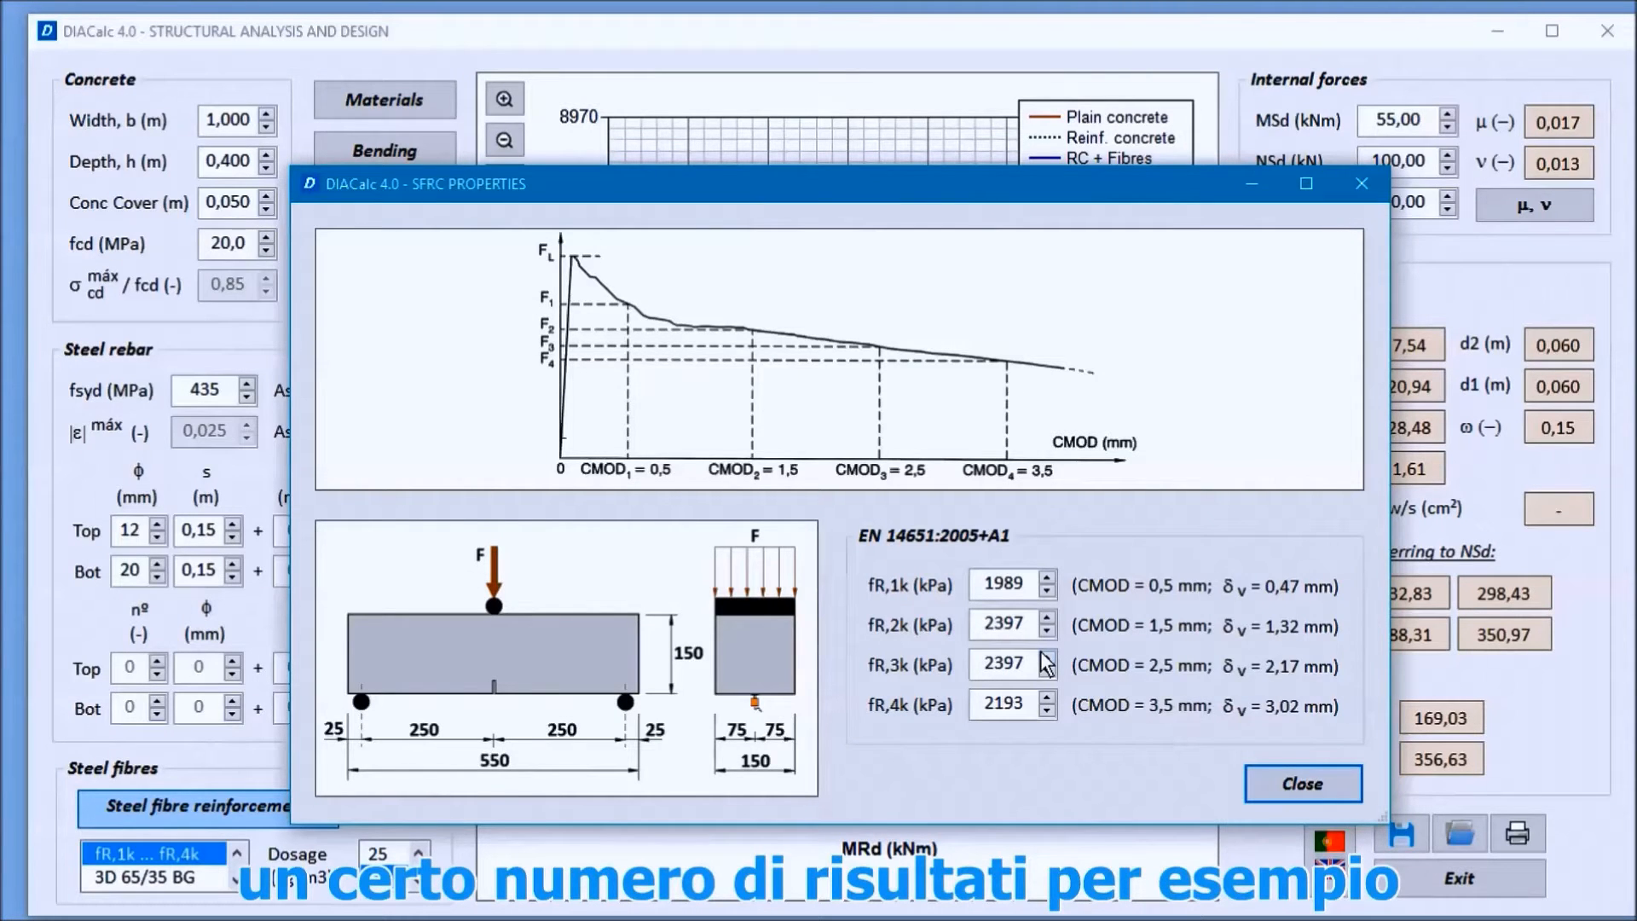
{"action": "left_click", "coordinate": [1258, 784]}
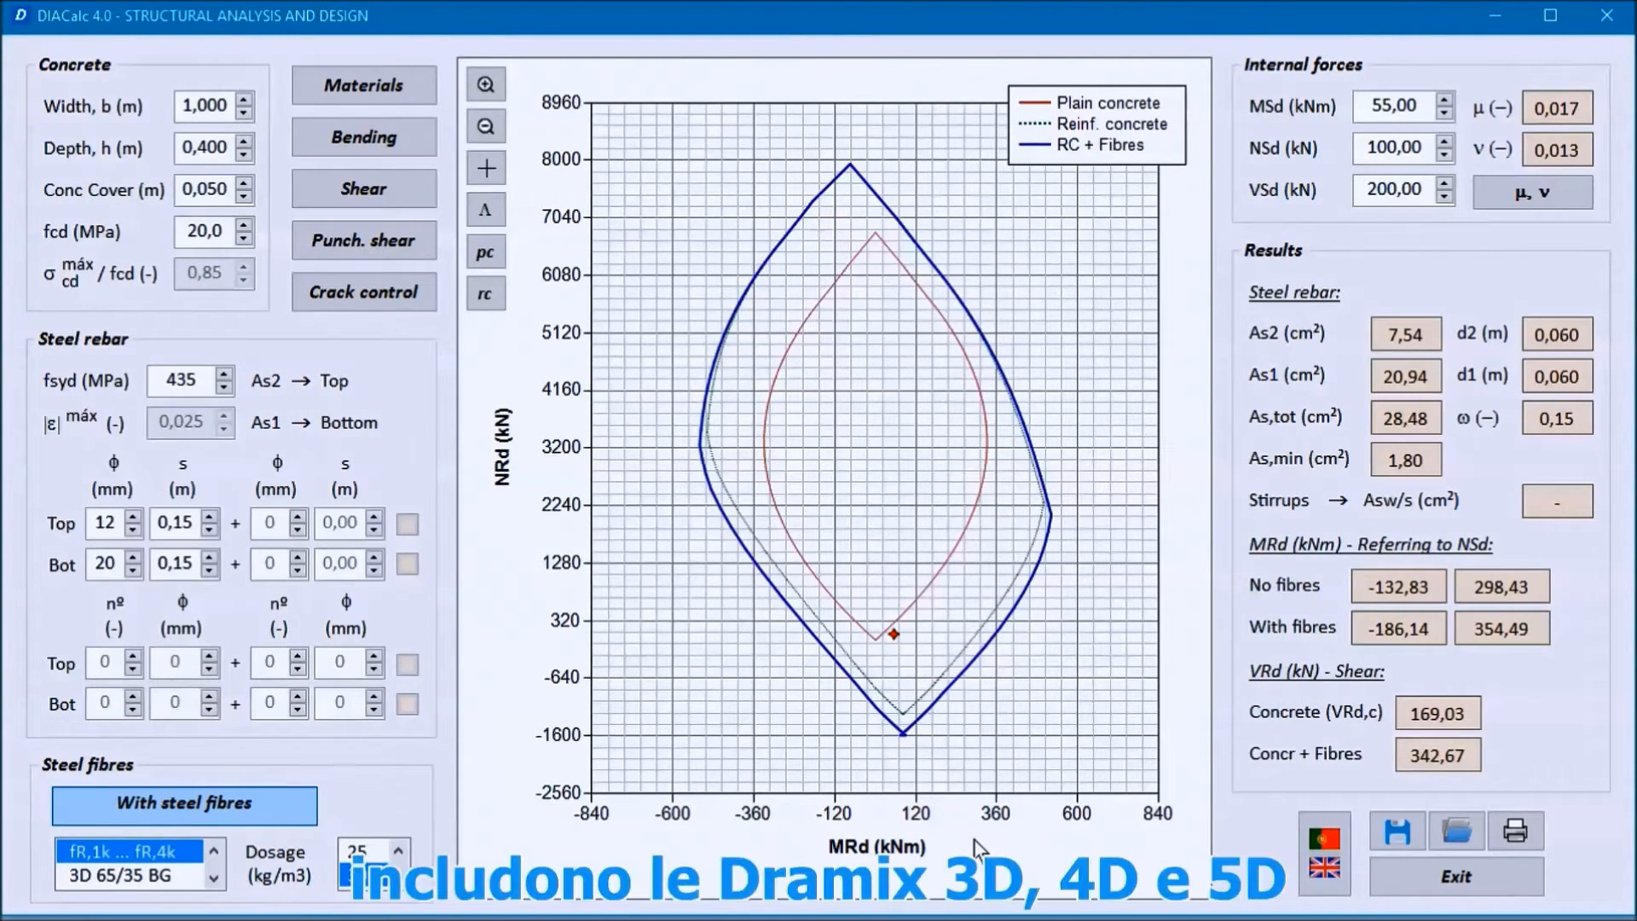
Step: Try the 3D 65/35 BG fibre and replace it with the 4D 65/60 BL fibre
{"action": "left_click", "coordinate": [113, 880]}
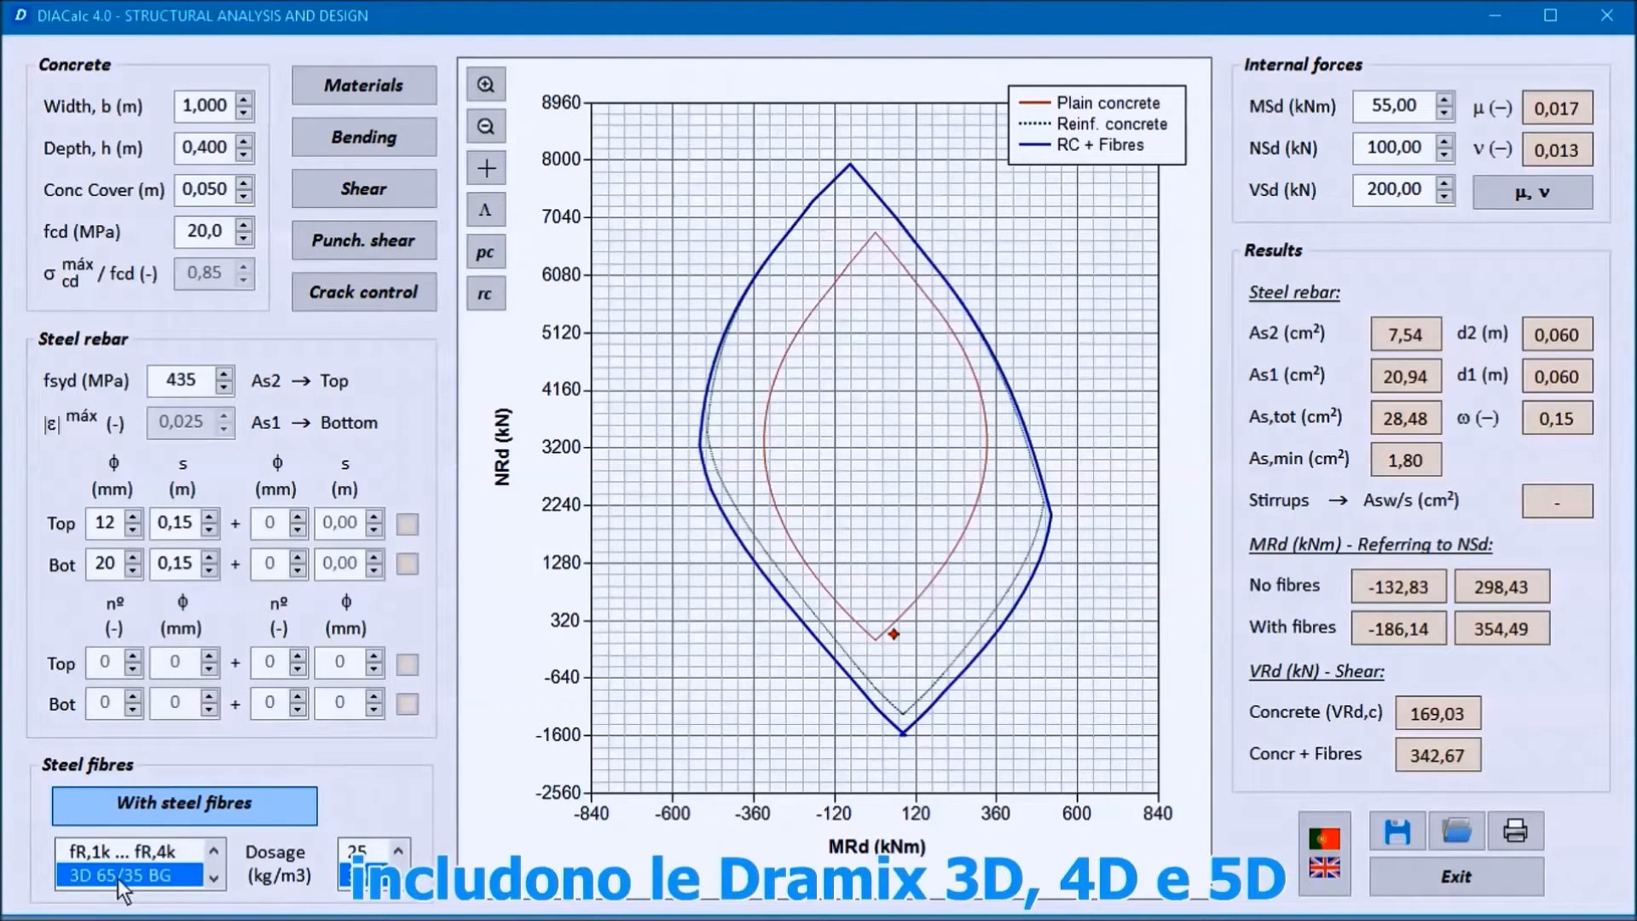
{"action": "left_click", "coordinate": [214, 878]}
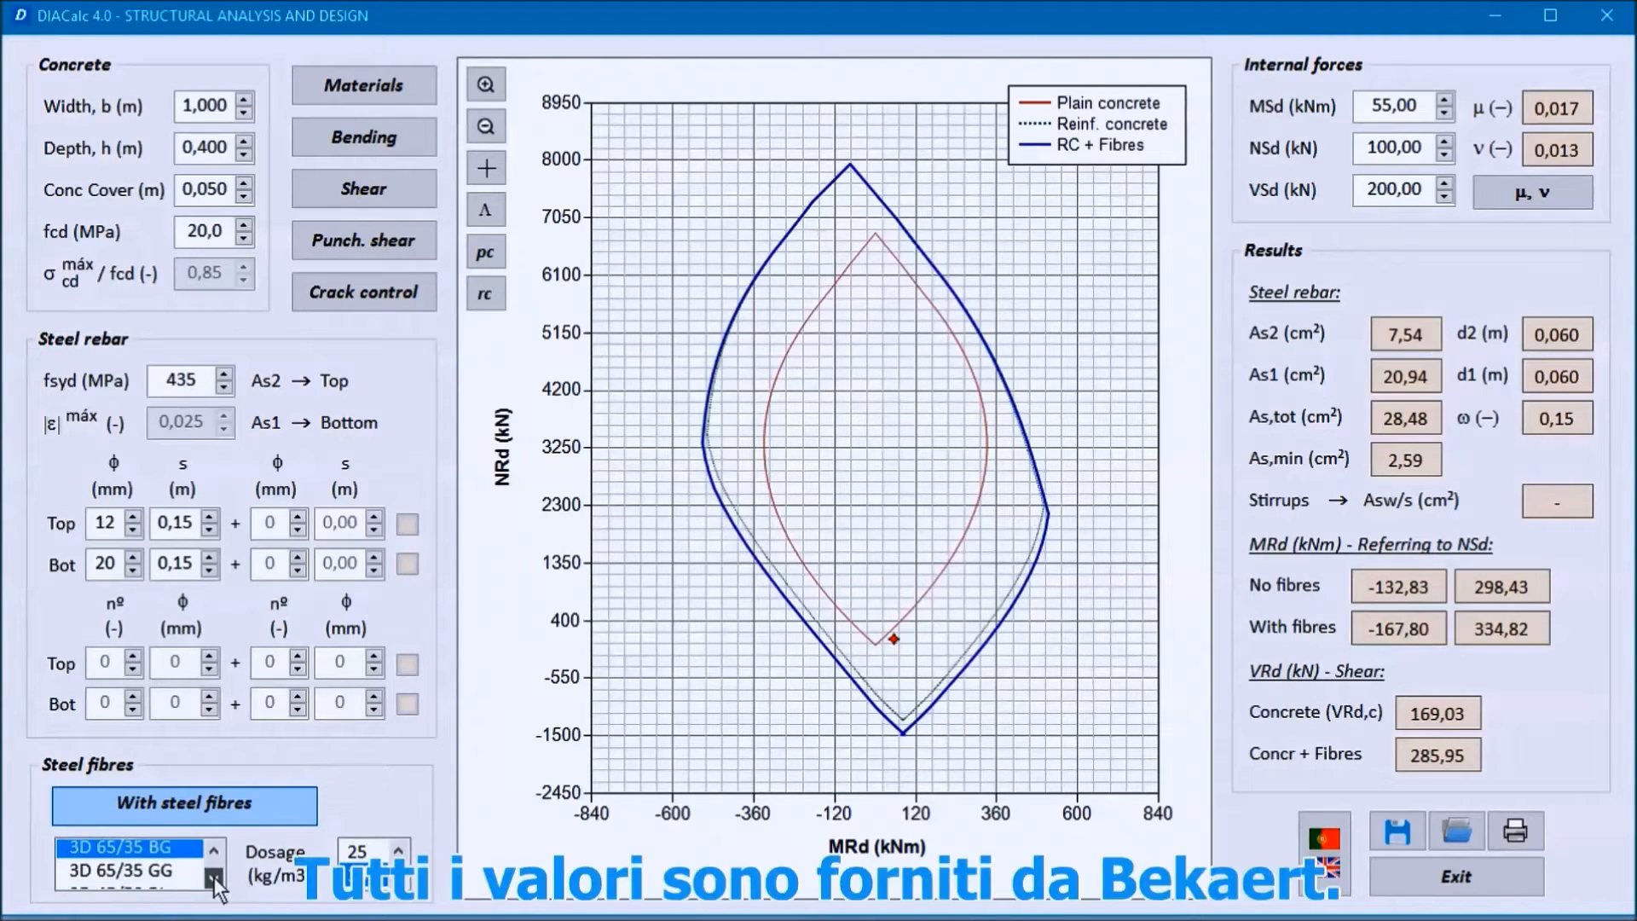
{"action": "left_click", "coordinate": [213, 877]}
{"action": "left_click", "coordinate": [213, 876]}
{"action": "scroll", "coordinate": [162, 871], "scroll_direction": "down", "scroll_amount": 3}
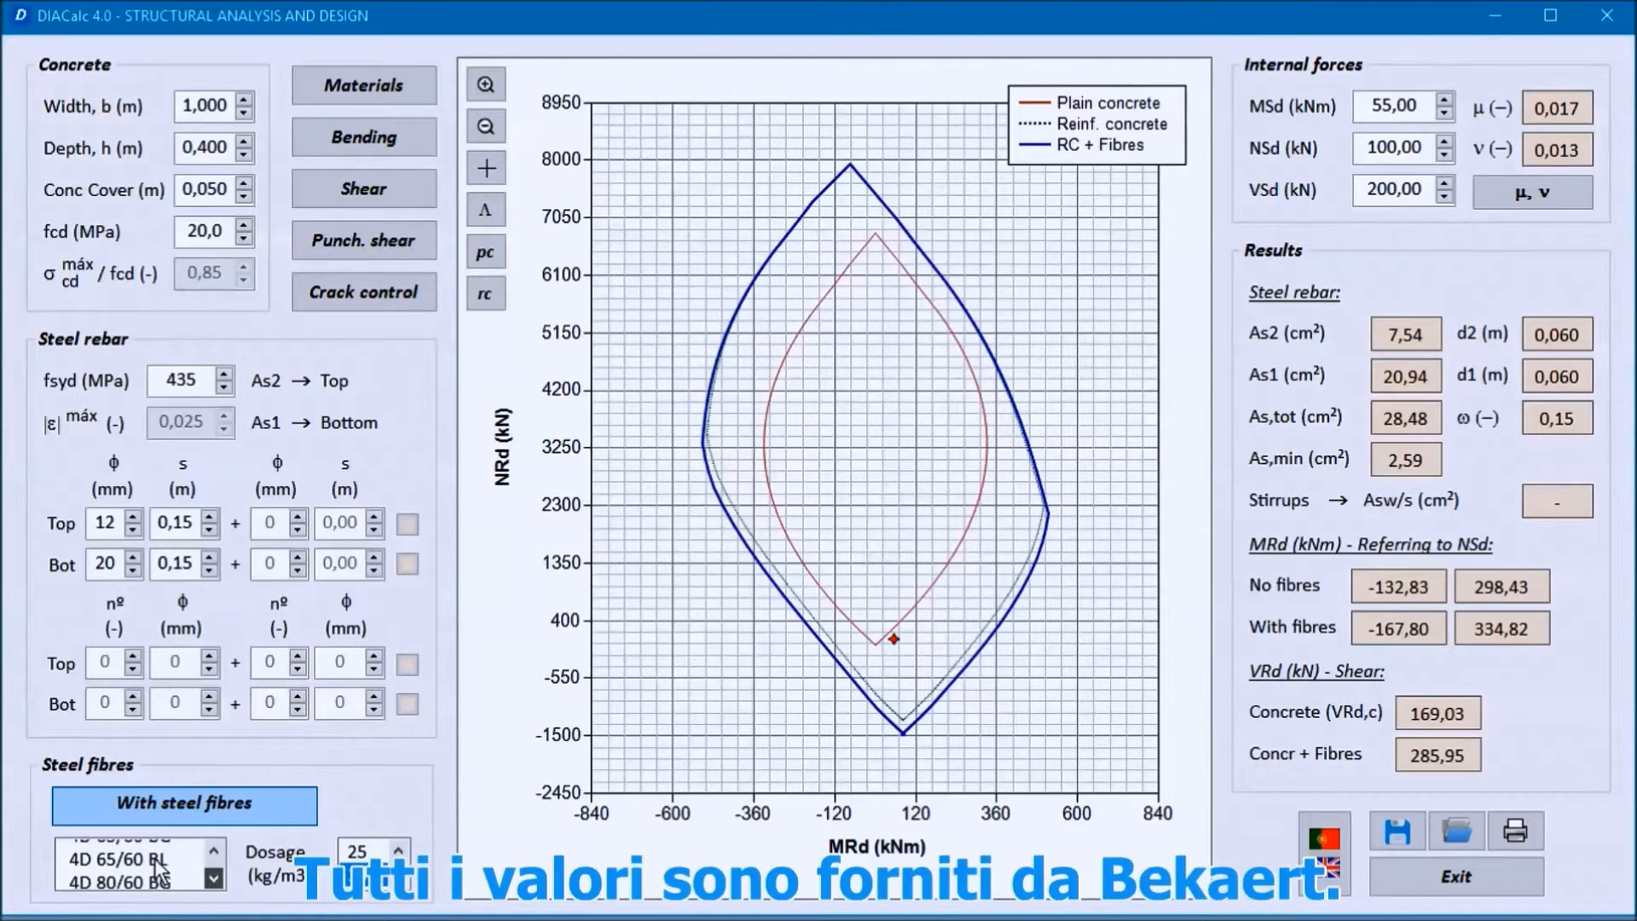
{"action": "left_click", "coordinate": [158, 857]}
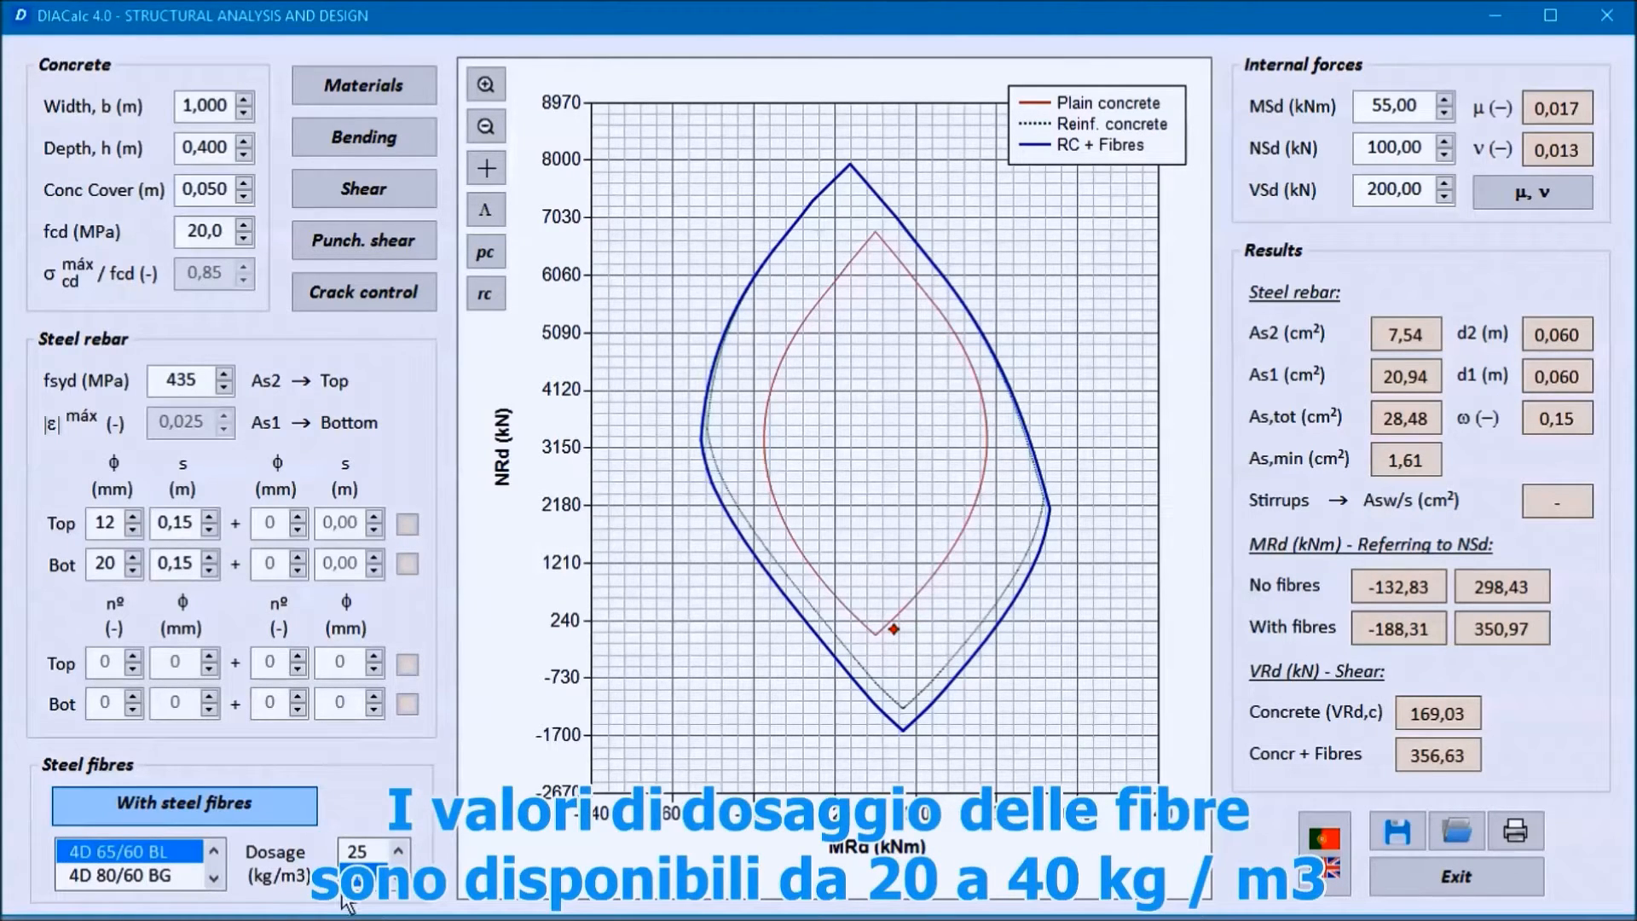
Step: Set the steel fibre dosage to 40 kg/m3
{"action": "left_click", "coordinate": [371, 853]}
{"action": "left_click", "coordinate": [398, 852]}
{"action": "left_click", "coordinate": [372, 853]}
{"action": "left_click", "coordinate": [398, 879]}
{"action": "left_click", "coordinate": [398, 878]}
{"action": "left_click", "coordinate": [398, 878]}
{"action": "left_click", "coordinate": [367, 876]}
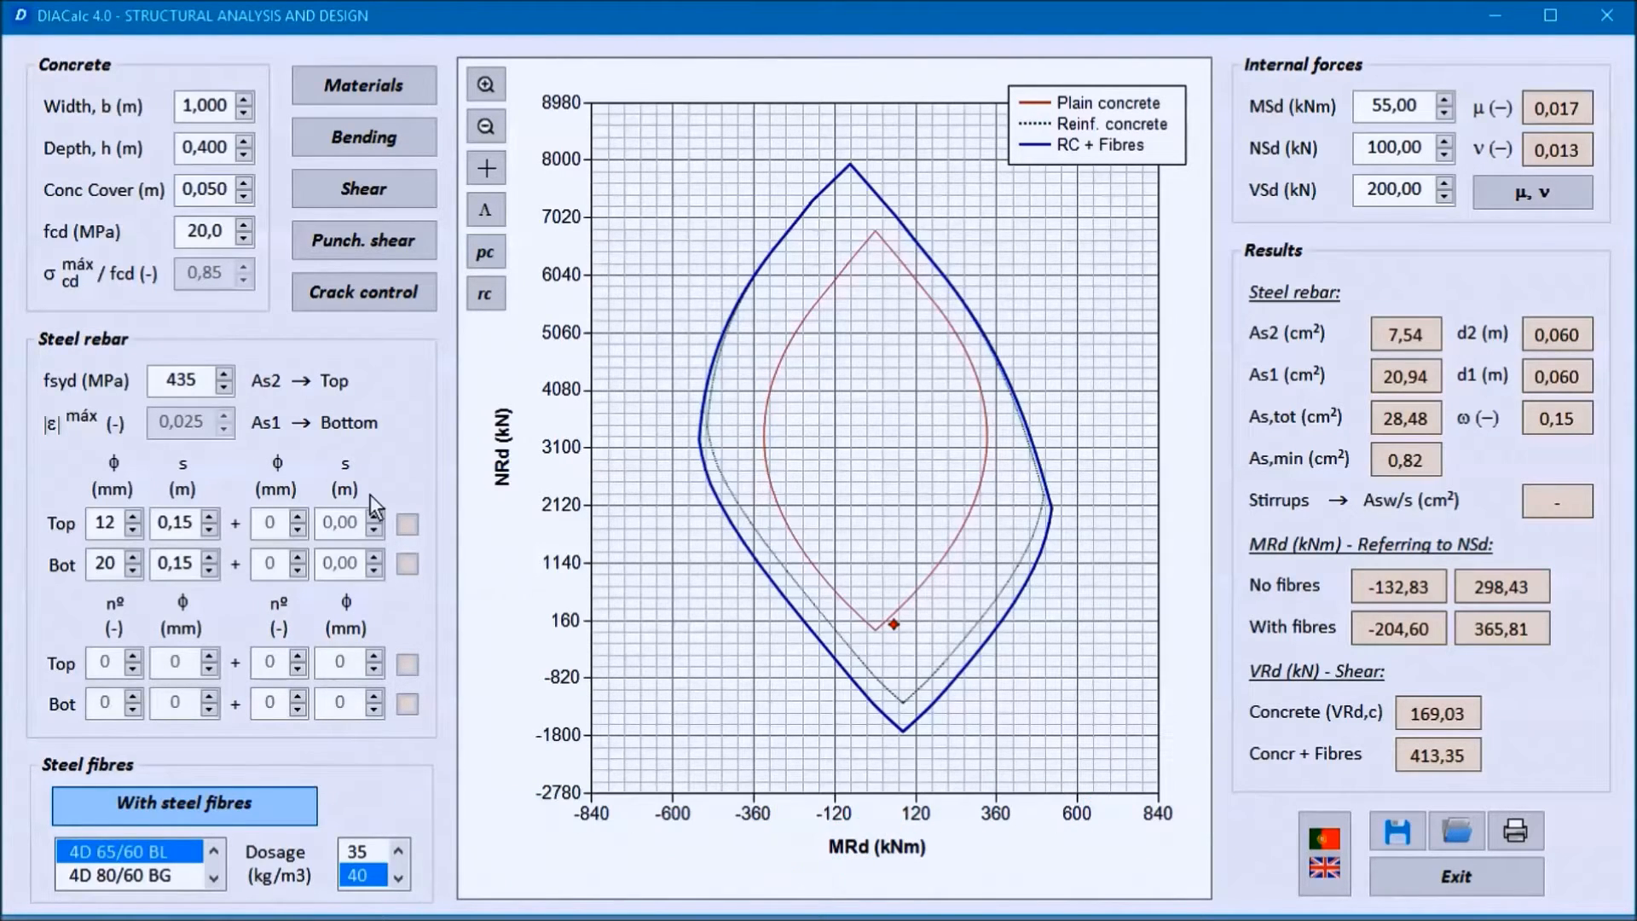
Step: Change the steel fibre type to 5D 65/60 GG
{"action": "left_click", "coordinate": [215, 878]}
{"action": "left_click", "coordinate": [215, 879]}
{"action": "left_click", "coordinate": [215, 878]}
{"action": "left_click", "coordinate": [215, 878]}
{"action": "left_click", "coordinate": [170, 876]}
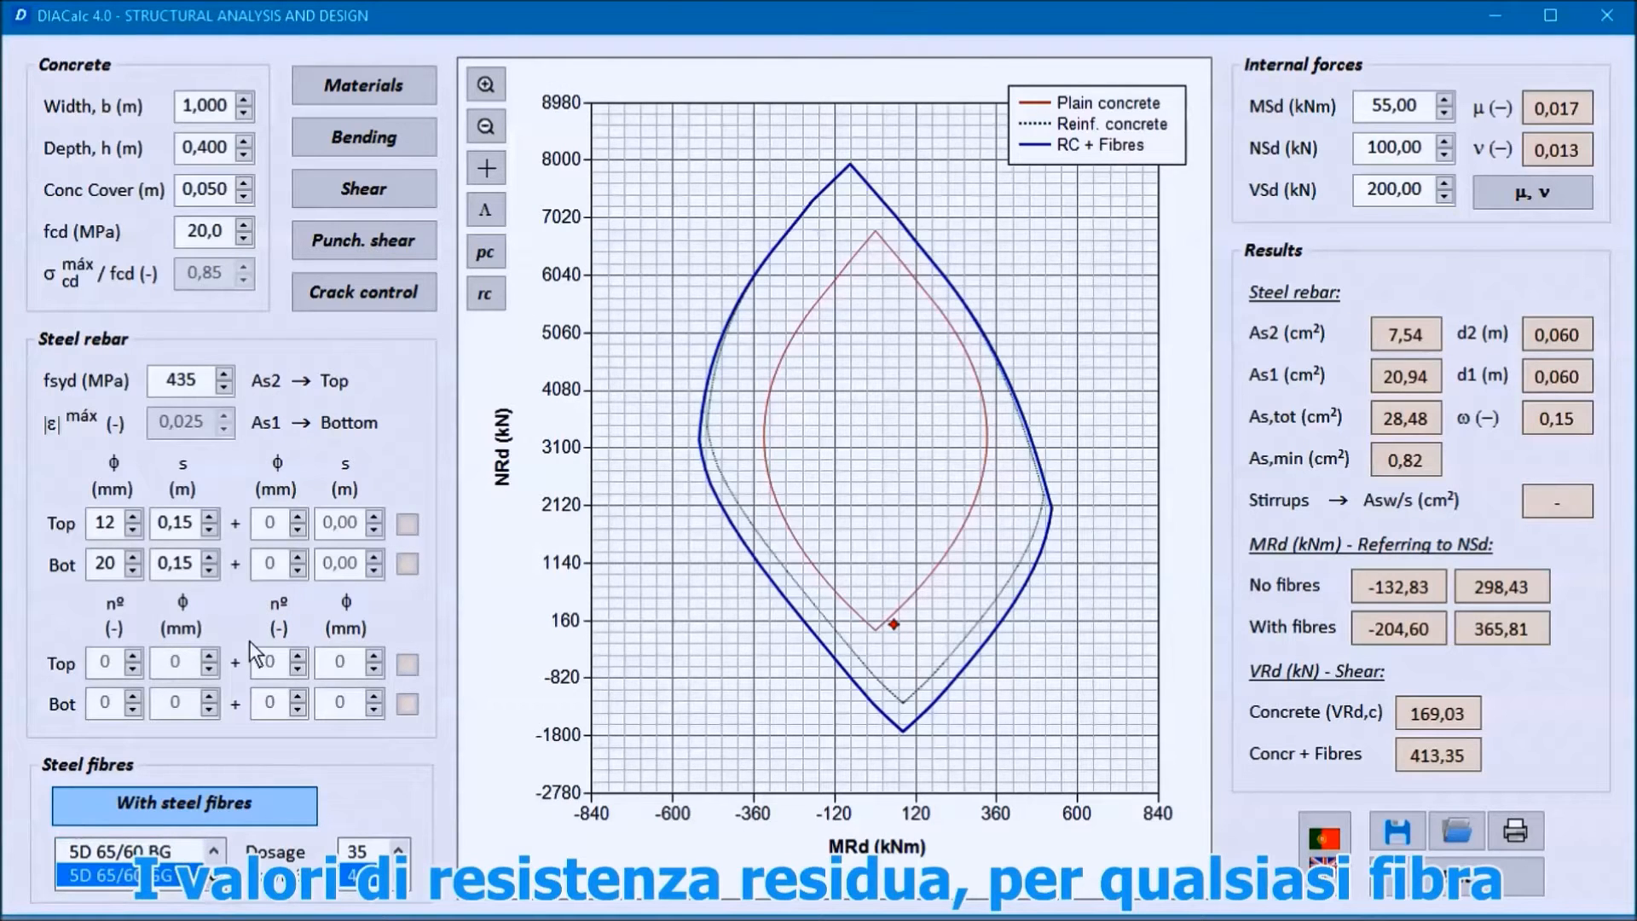
Step: Review the fibre's residual strengths in the materials data and the bending results with their ULS and SLS diagrams
{"action": "left_click", "coordinate": [390, 92]}
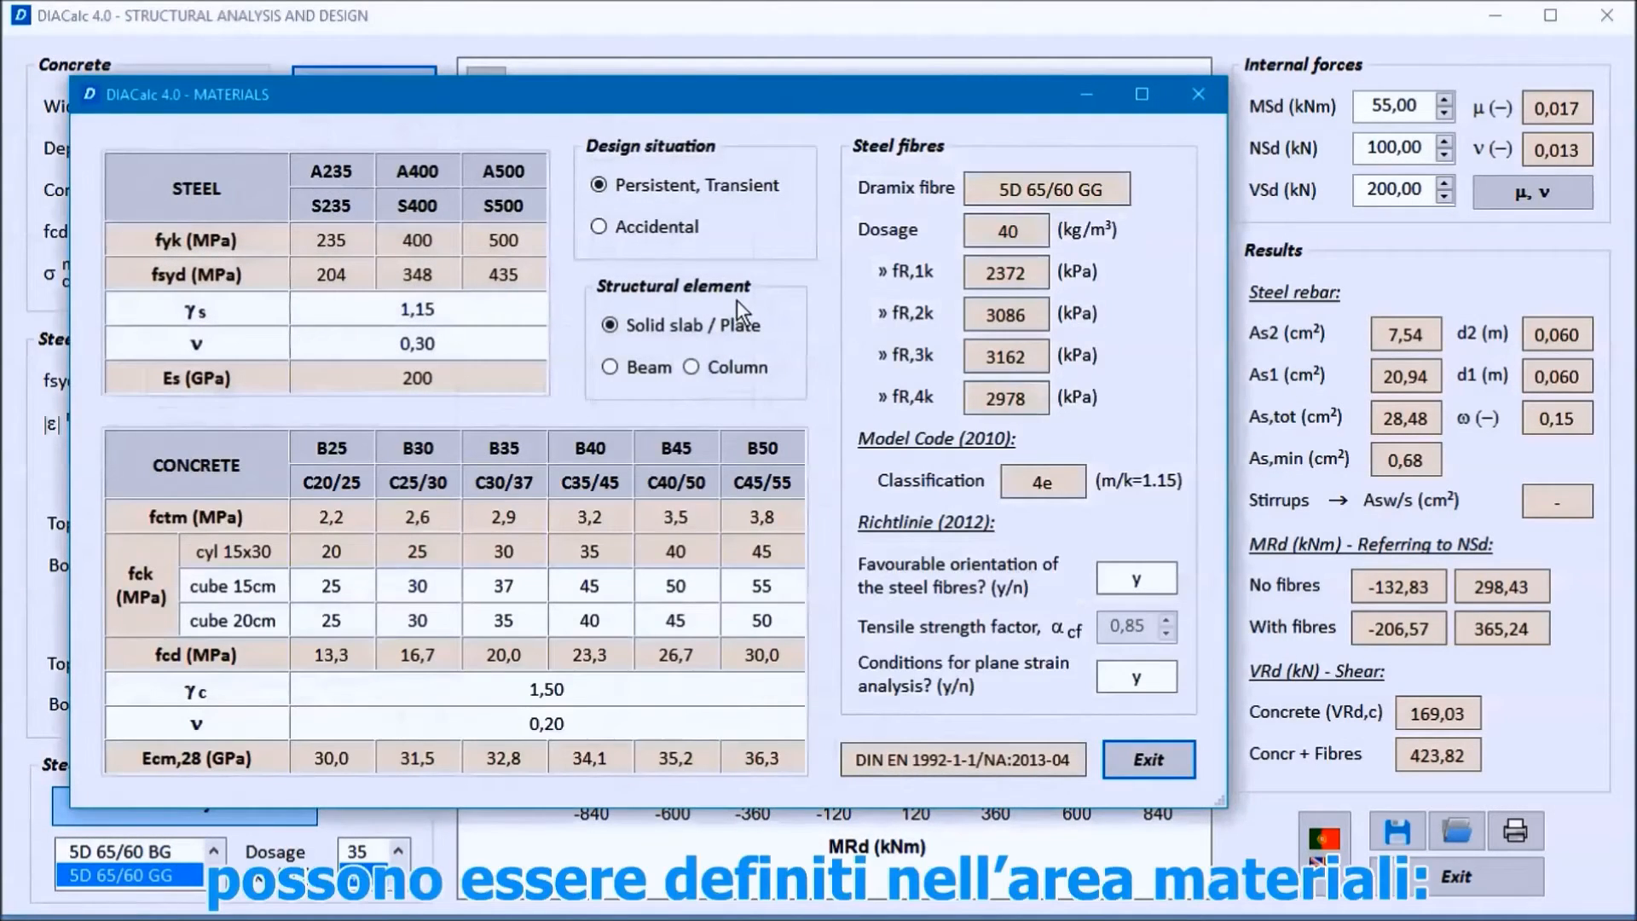
{"action": "left_click_drag", "start_coordinate": [725, 104], "coordinate": [875, 59]}
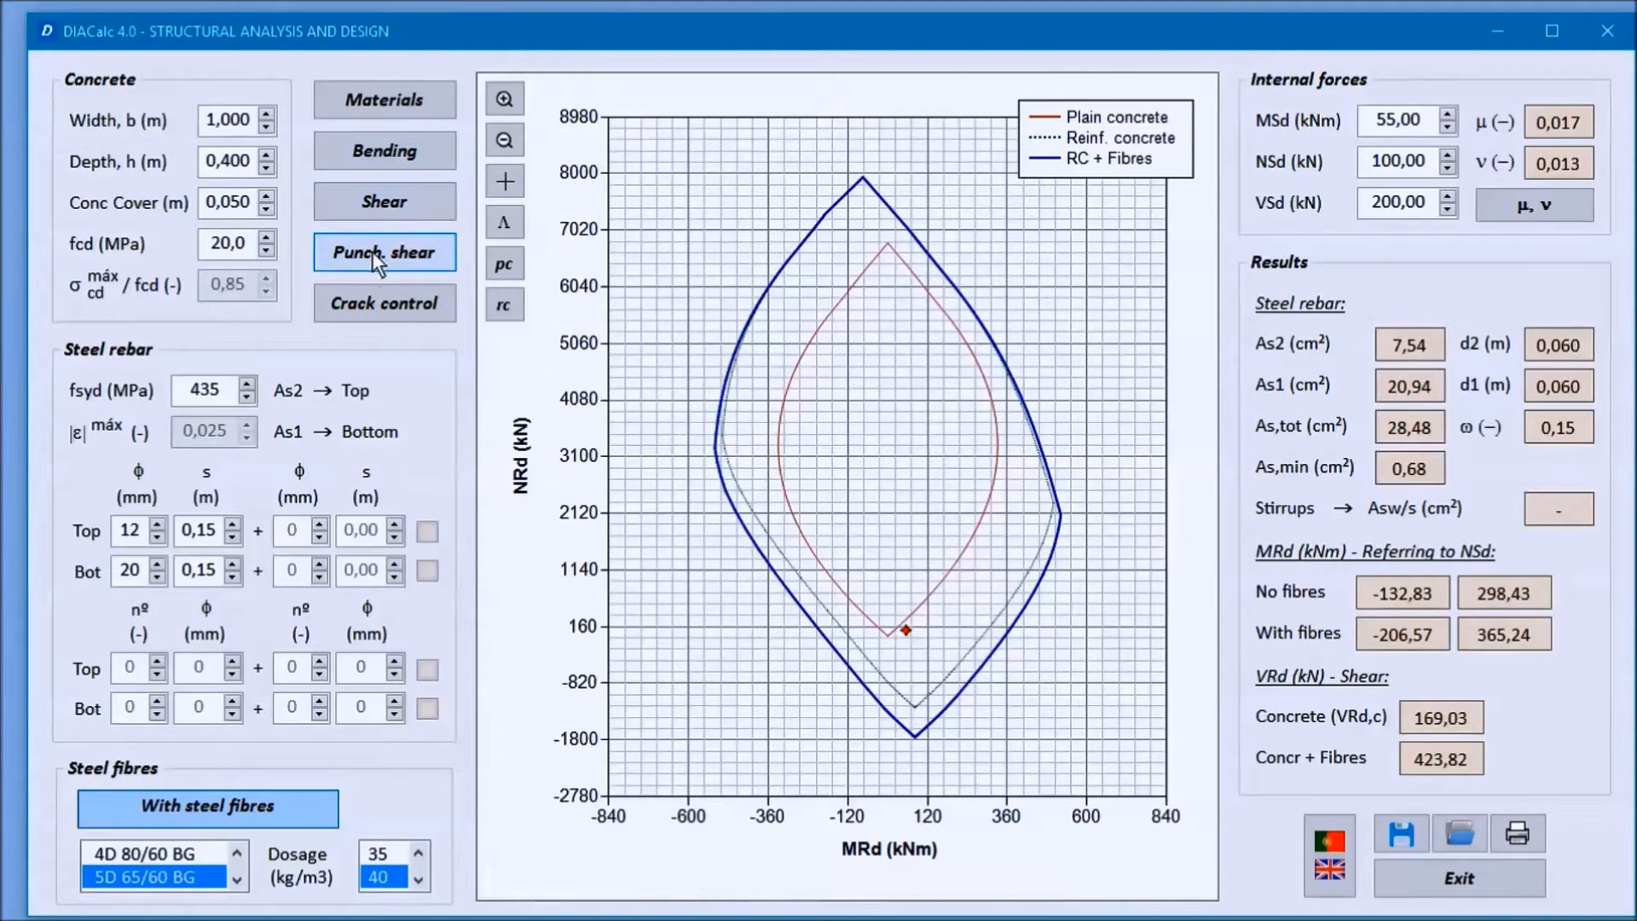
{"action": "left_click", "coordinate": [411, 150]}
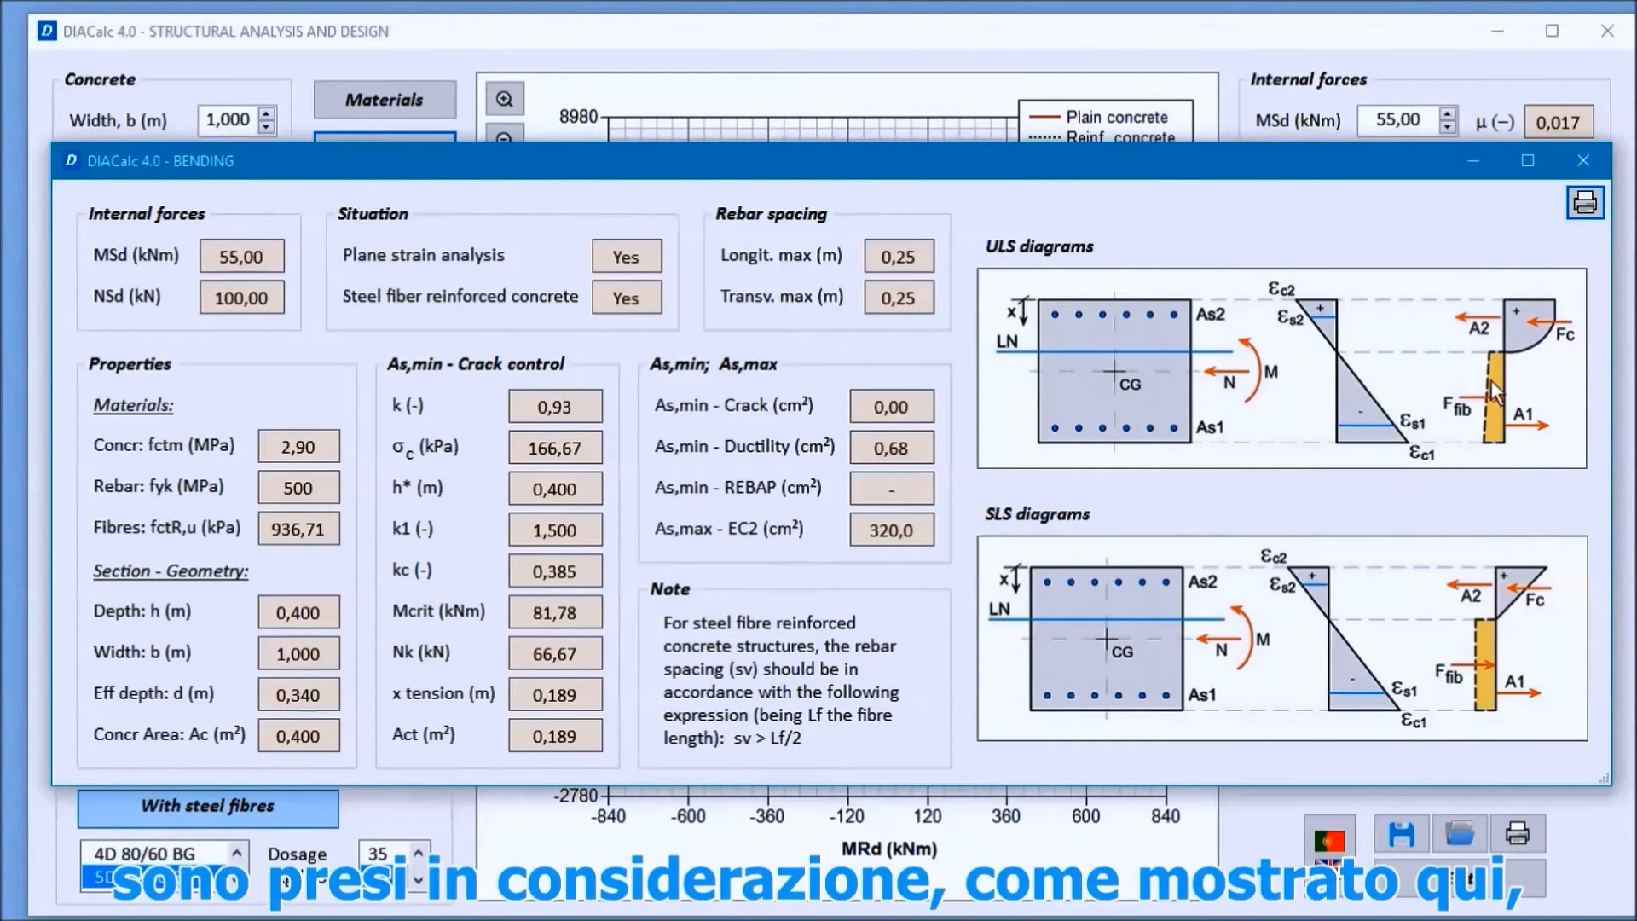
{"action": "left_click", "coordinate": [1585, 162]}
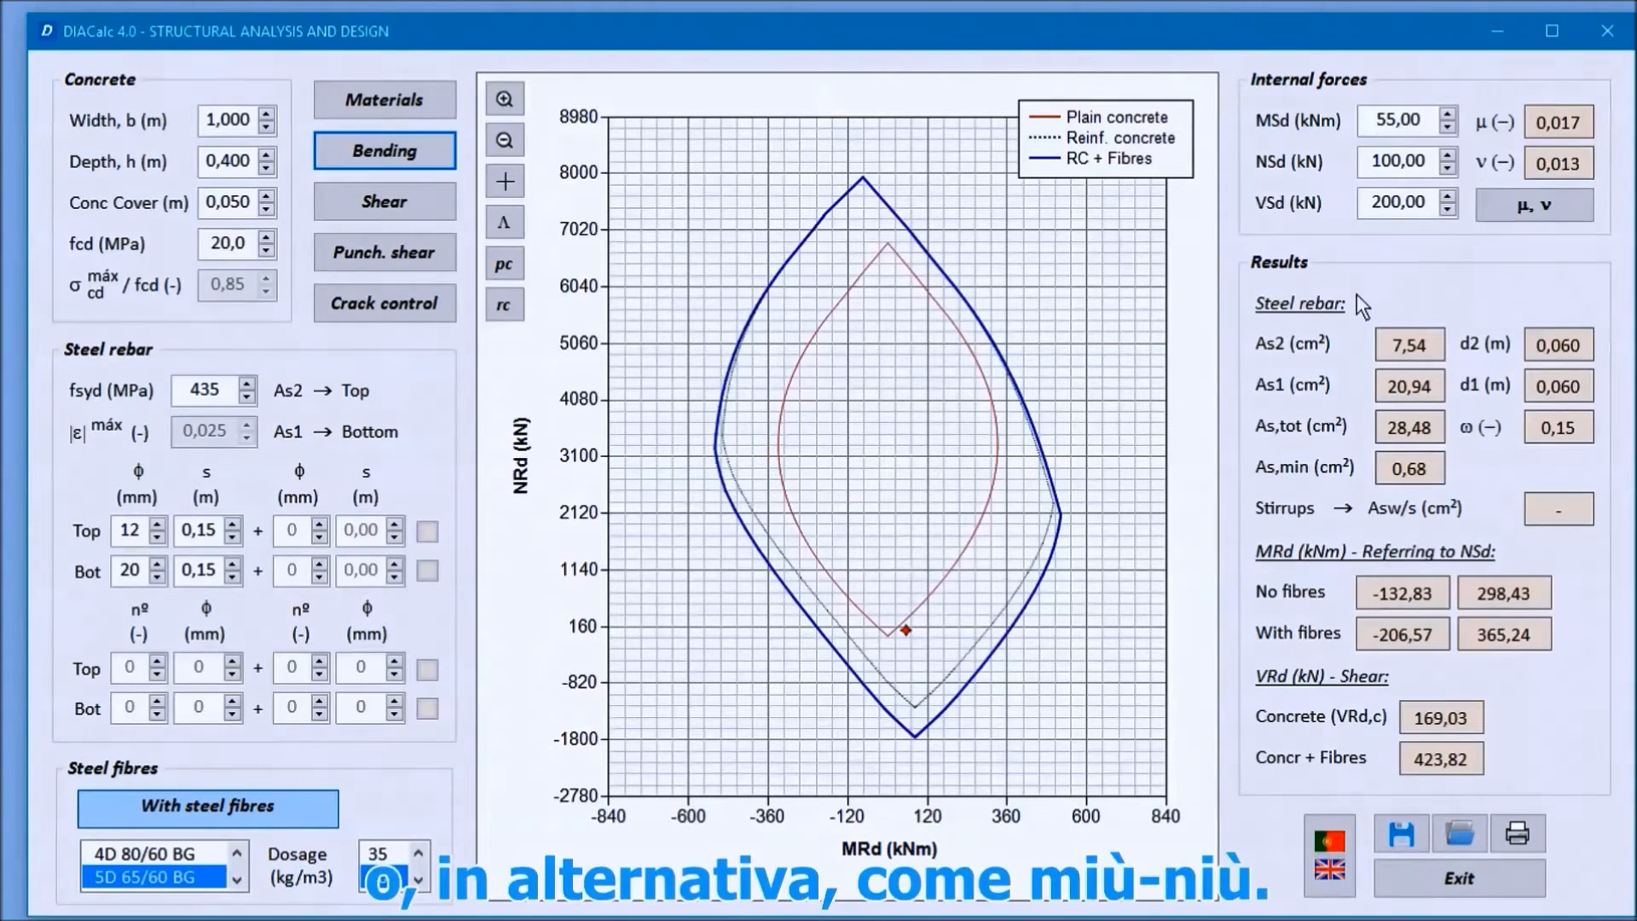
Step: View the interaction diagram in dimensionless μ, ν values and switch it back to MRd, NRd
{"action": "left_click", "coordinate": [1535, 213]}
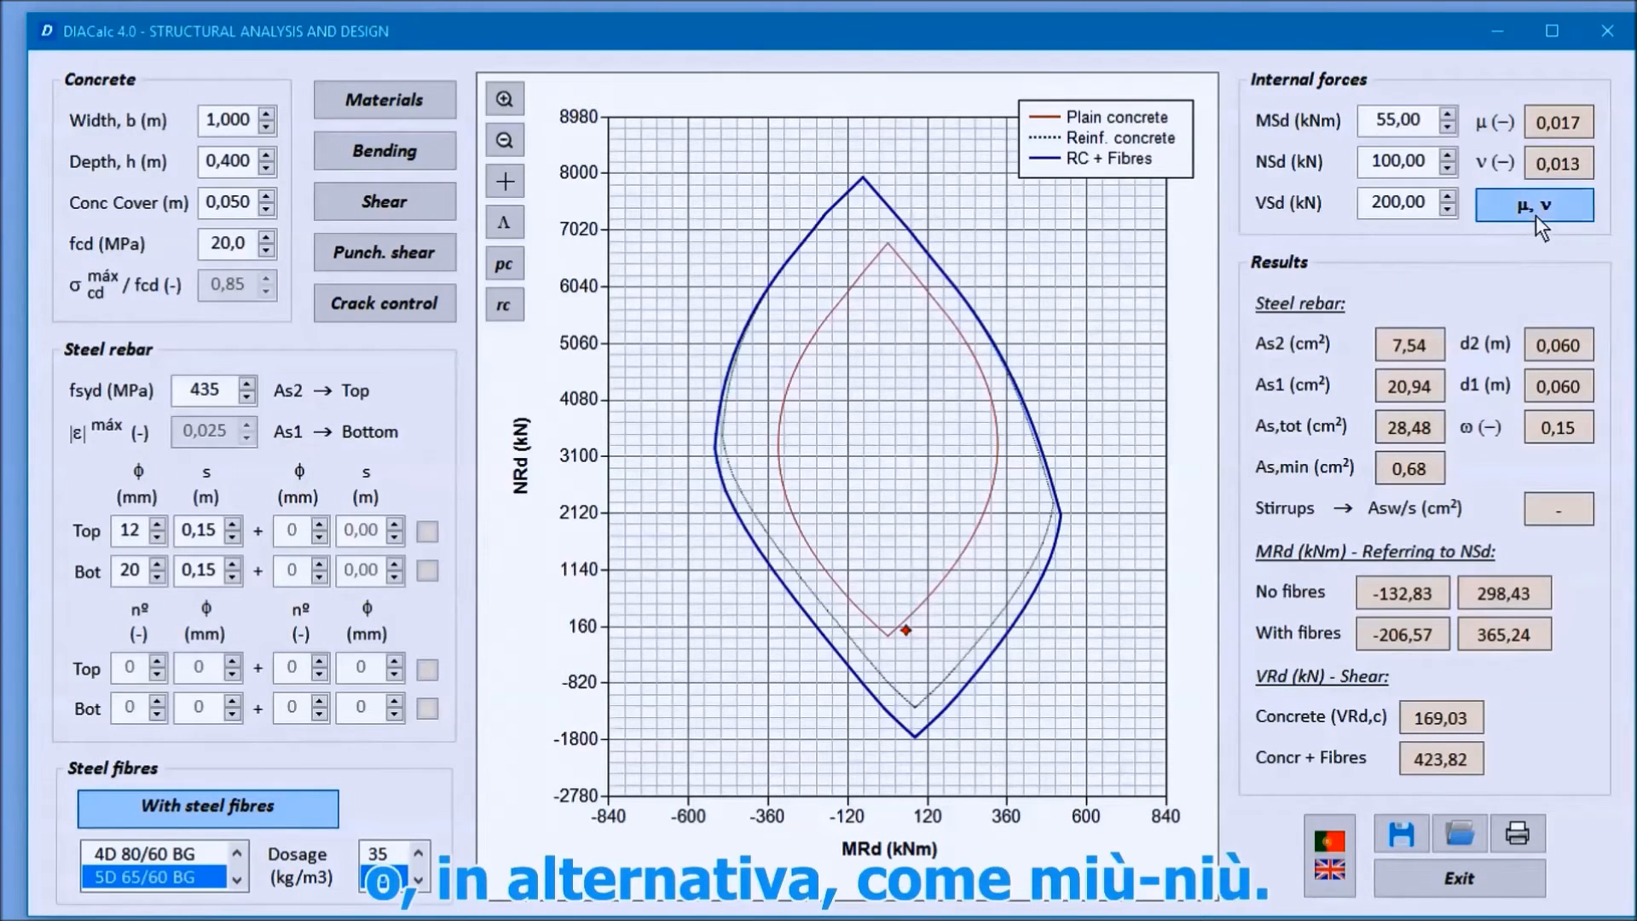
{"action": "left_click", "coordinate": [1536, 209]}
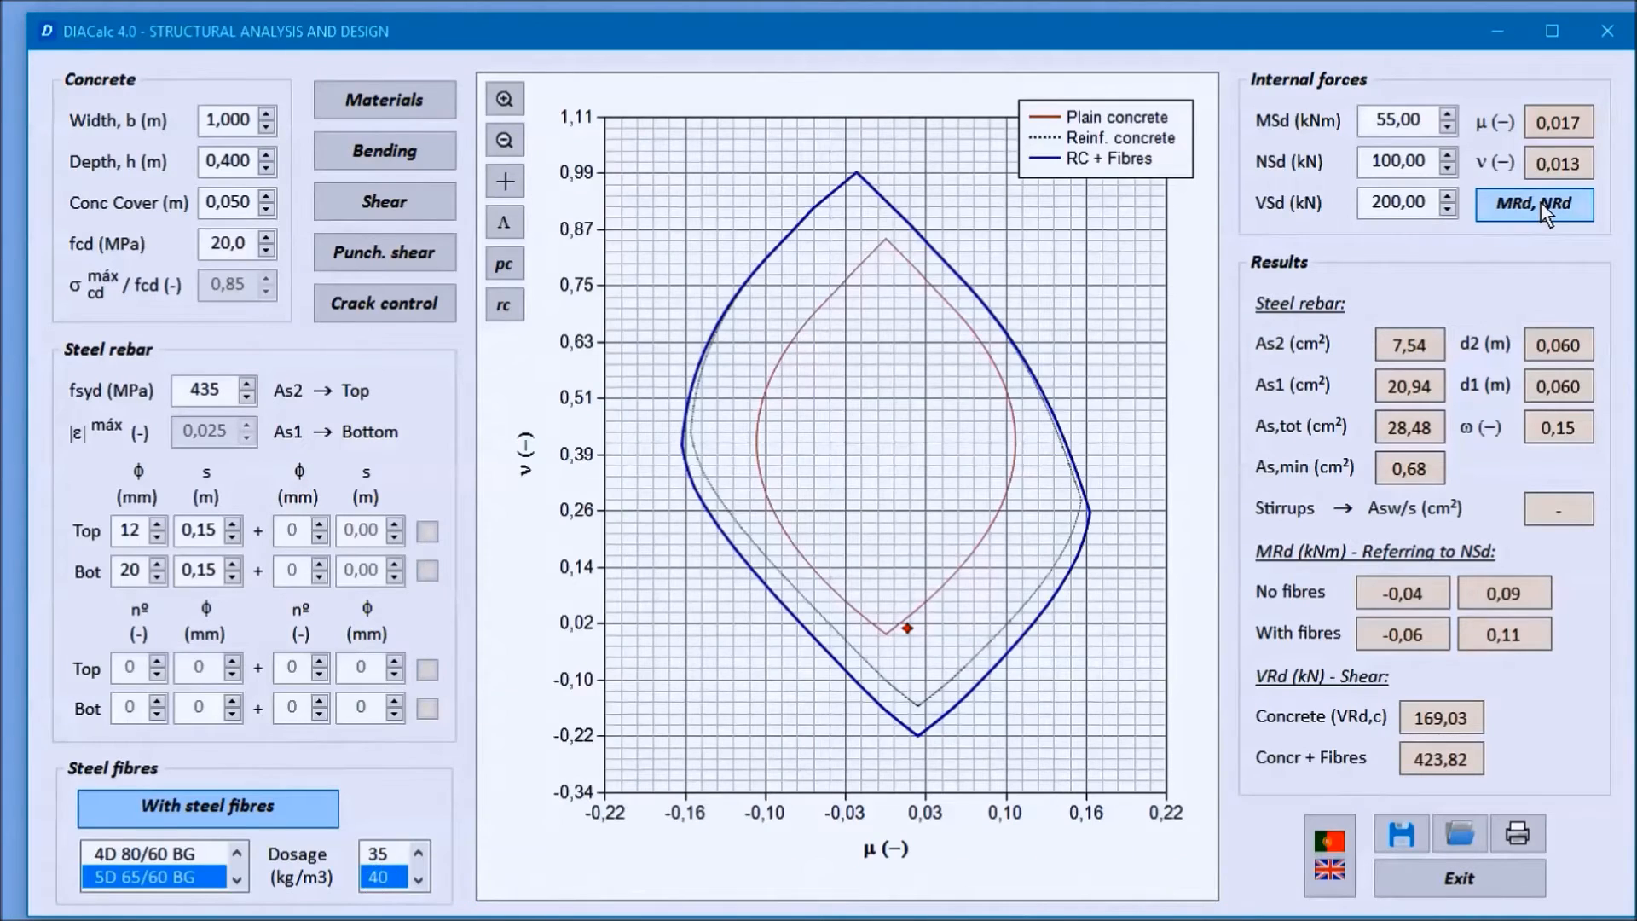
{"action": "left_click", "coordinate": [1541, 202]}
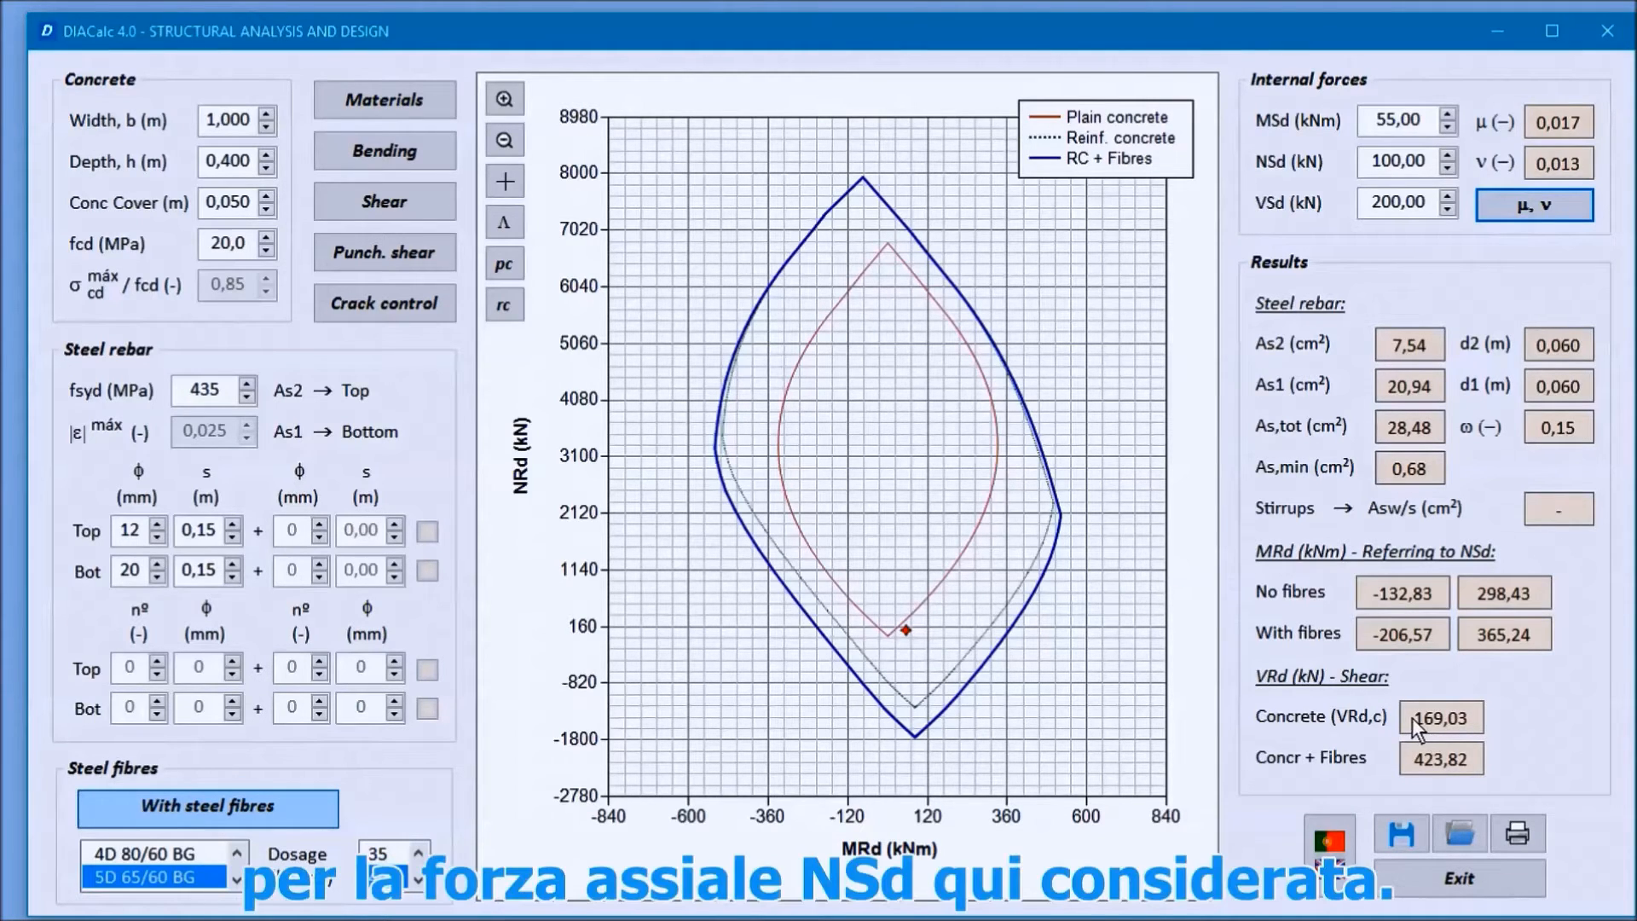
{"action": "left_click", "coordinate": [1398, 167]}
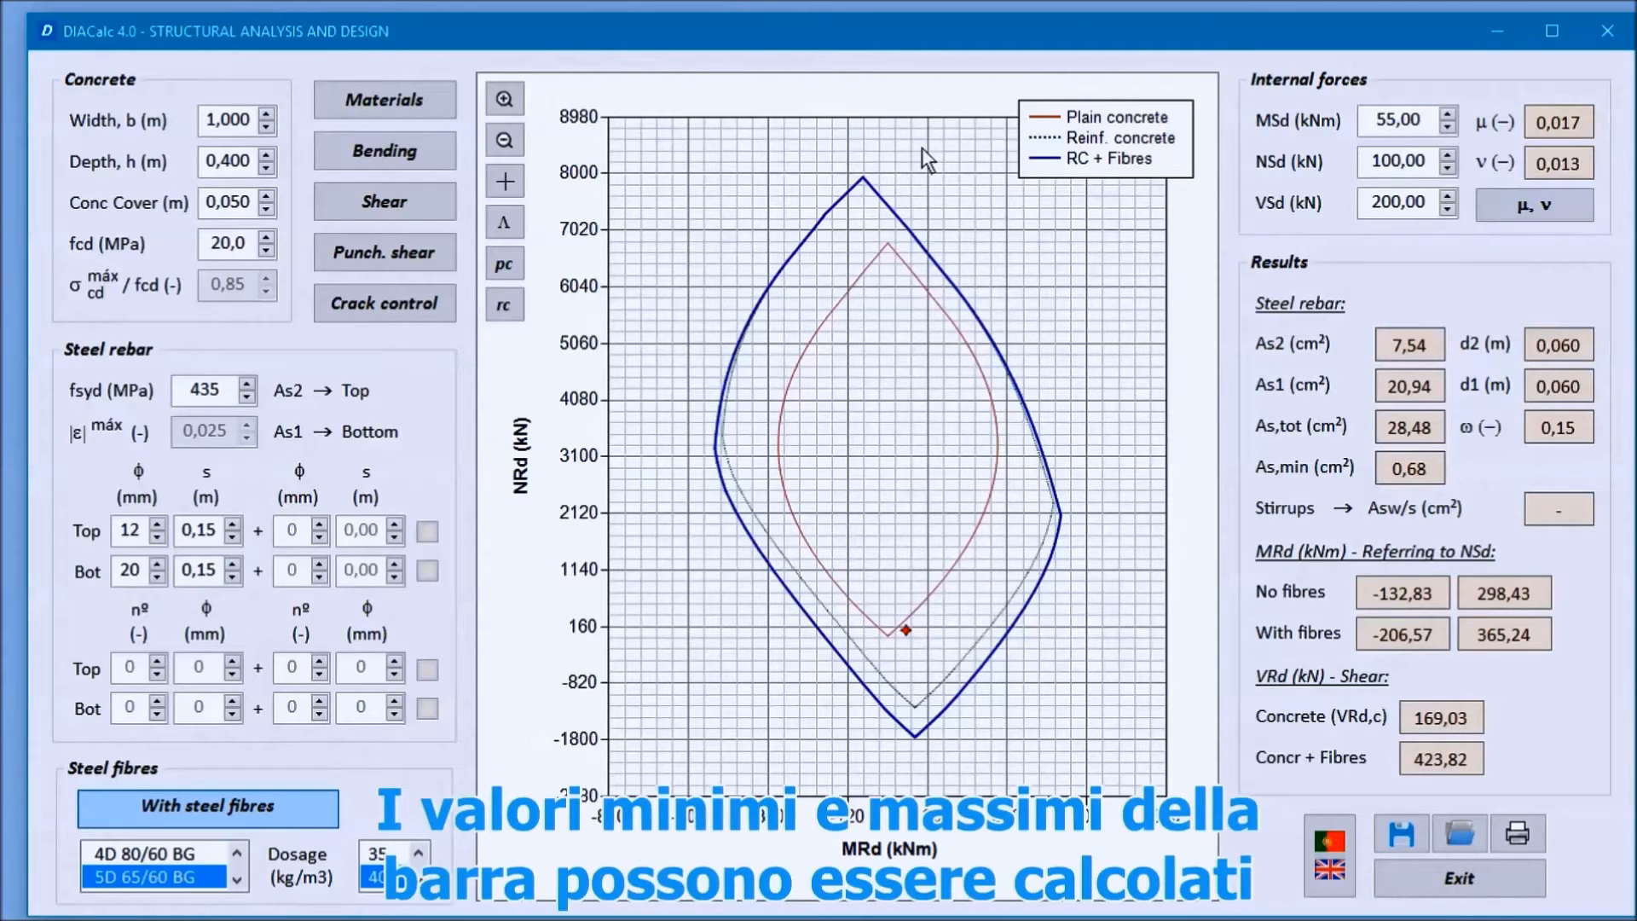
Step: Review the bending results with the minimum and maximum rebar areas, and the shear results for the fibre-reinforced section
{"action": "left_click", "coordinate": [385, 152]}
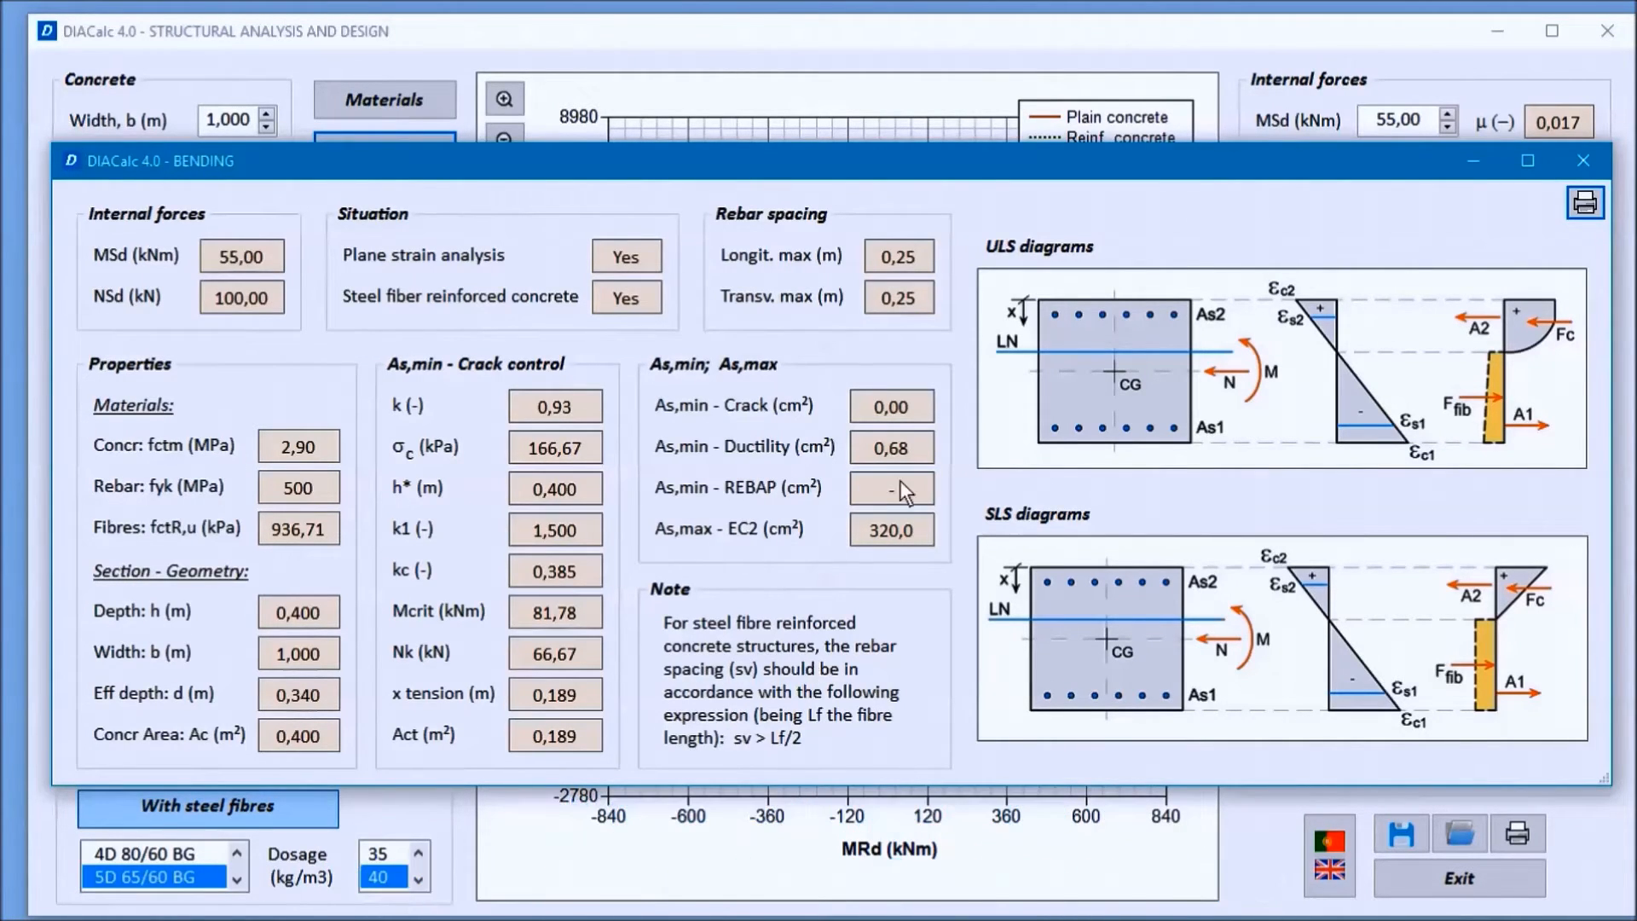
{"action": "left_click", "coordinate": [1583, 160]}
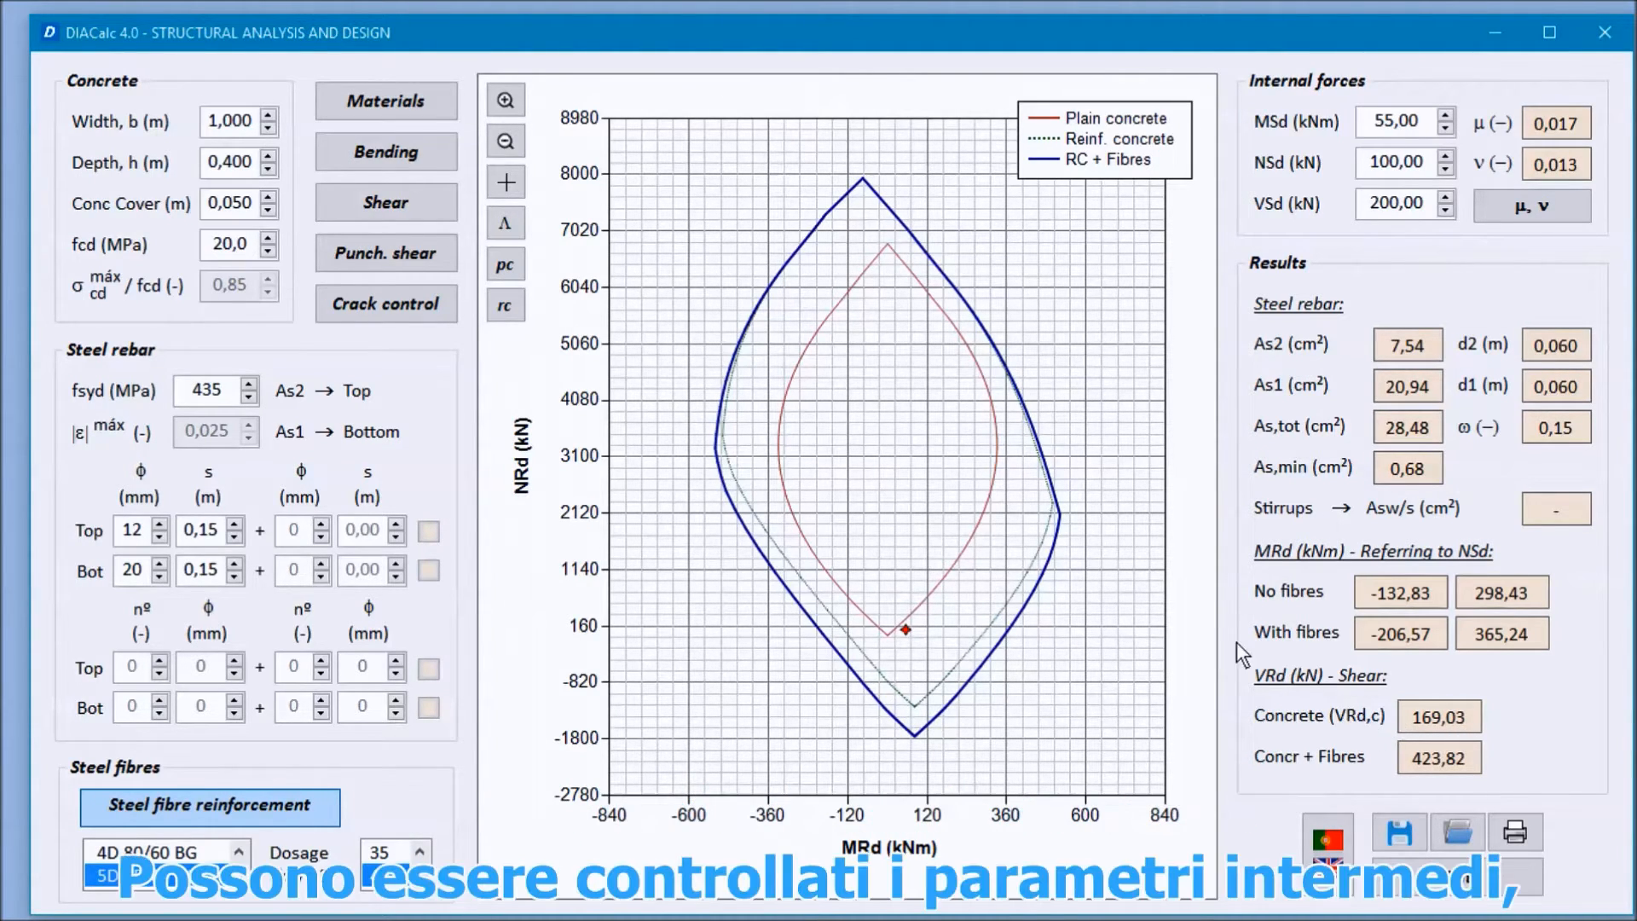
{"action": "left_click", "coordinate": [388, 198]}
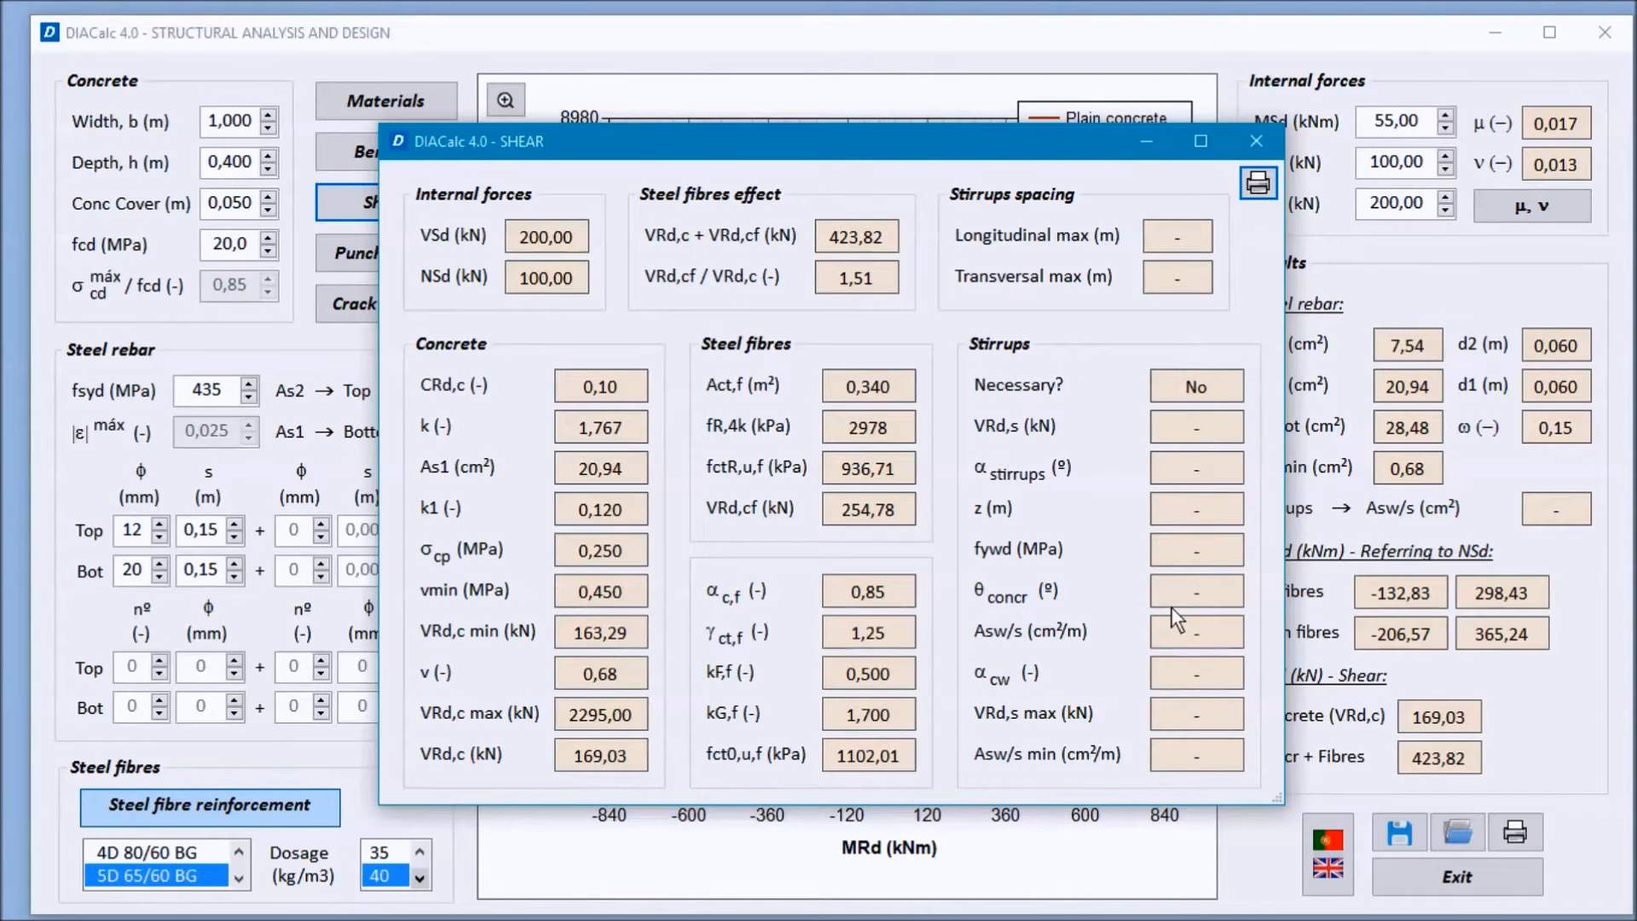
{"action": "left_click", "coordinate": [1256, 141]}
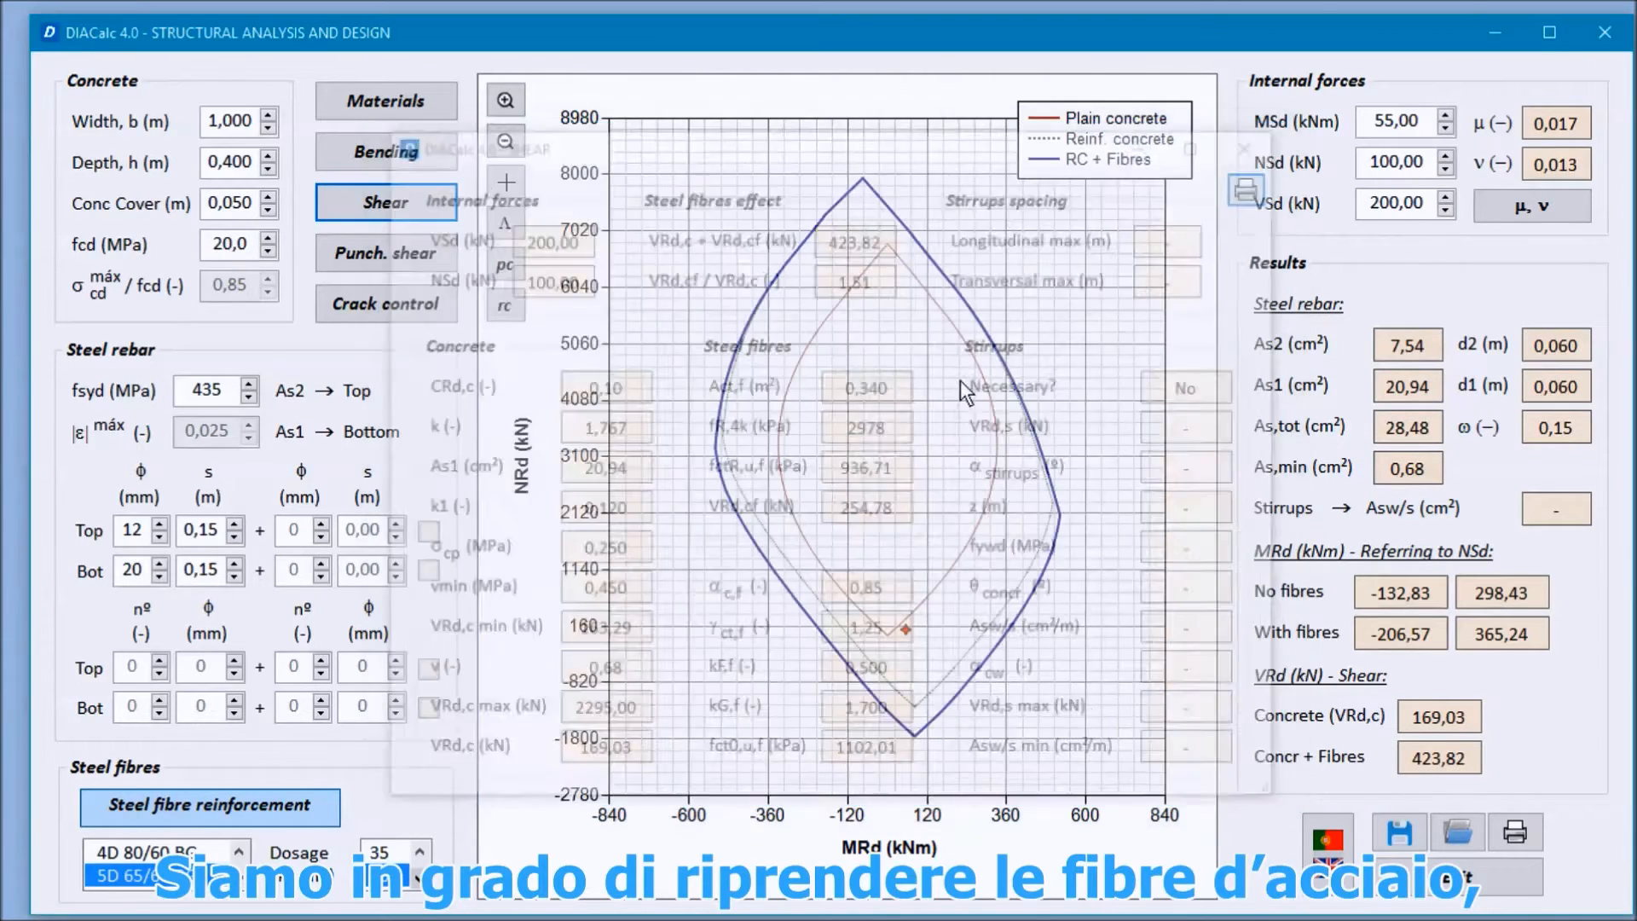
Step: Remove the steel fibres from the section and review the shear results with the stirrup parameters
{"action": "left_click", "coordinate": [291, 798]}
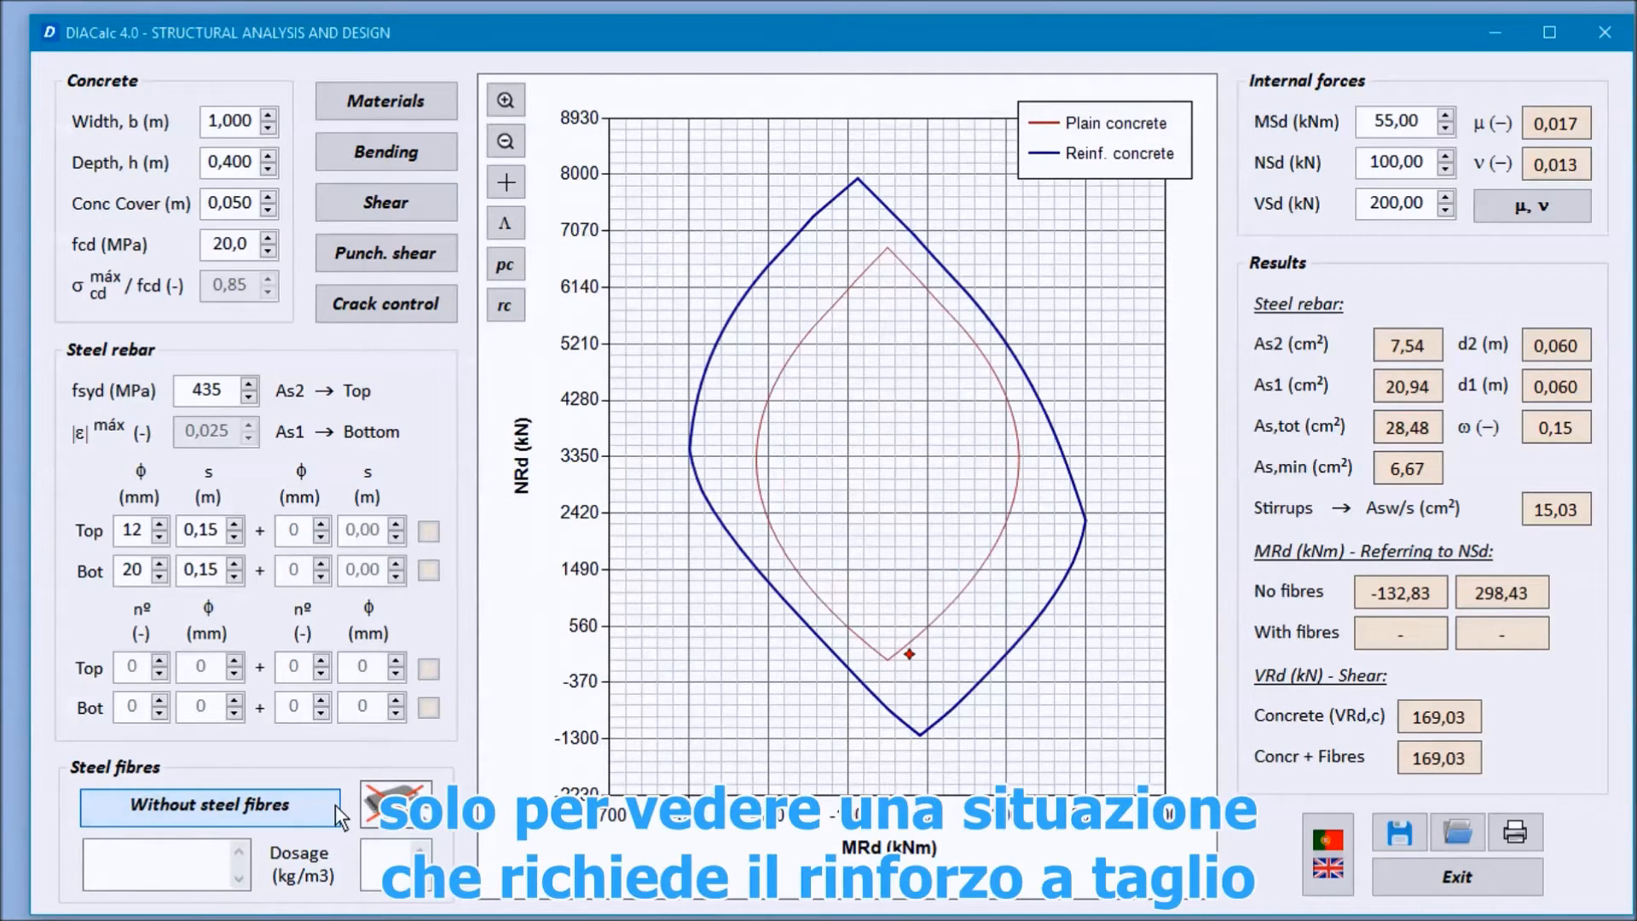
{"action": "left_click", "coordinate": [406, 195]}
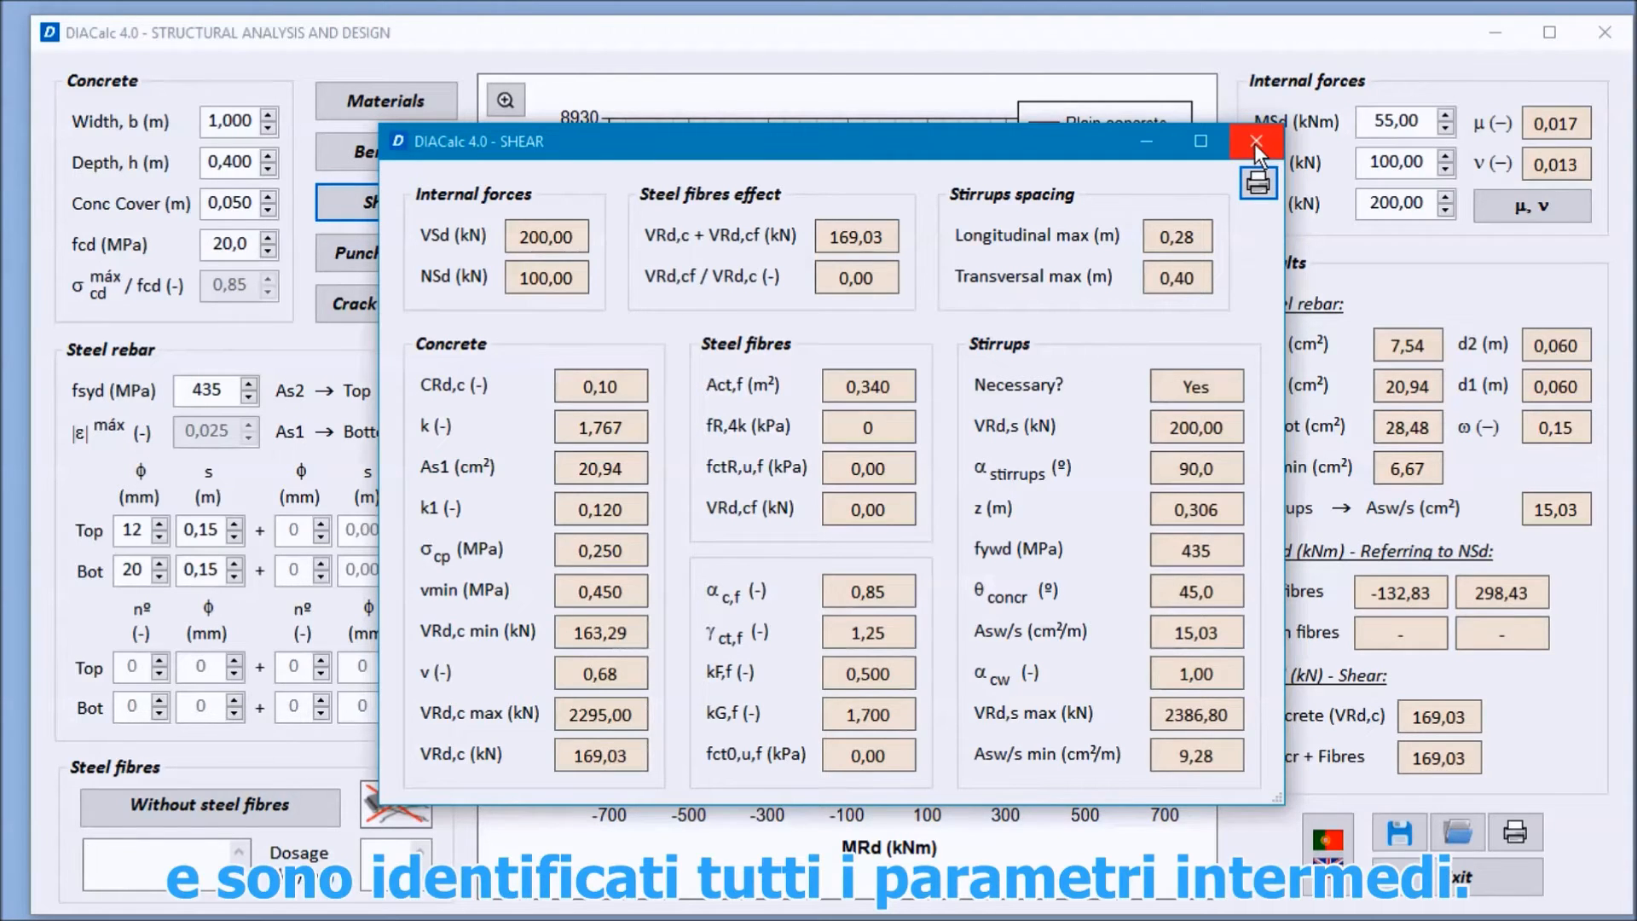
{"action": "left_click", "coordinate": [1256, 143]}
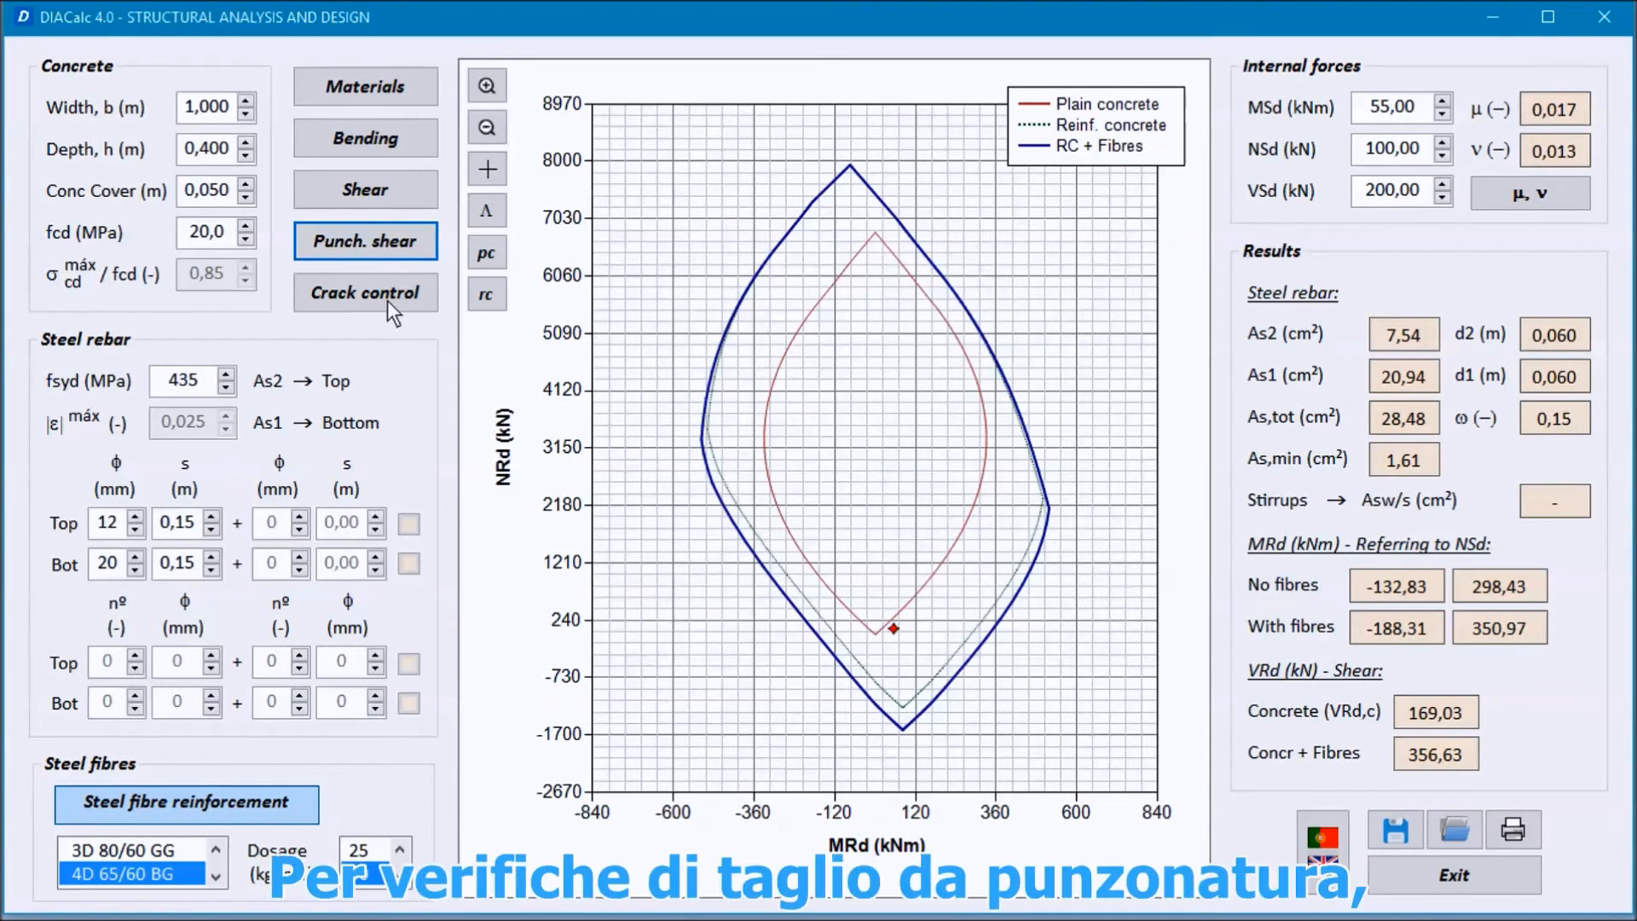
Step: In the punching shear check, compare the uniform stress σ and BoEF soil-structure options and review the rebar and load inputs
{"action": "left_click", "coordinate": [373, 243]}
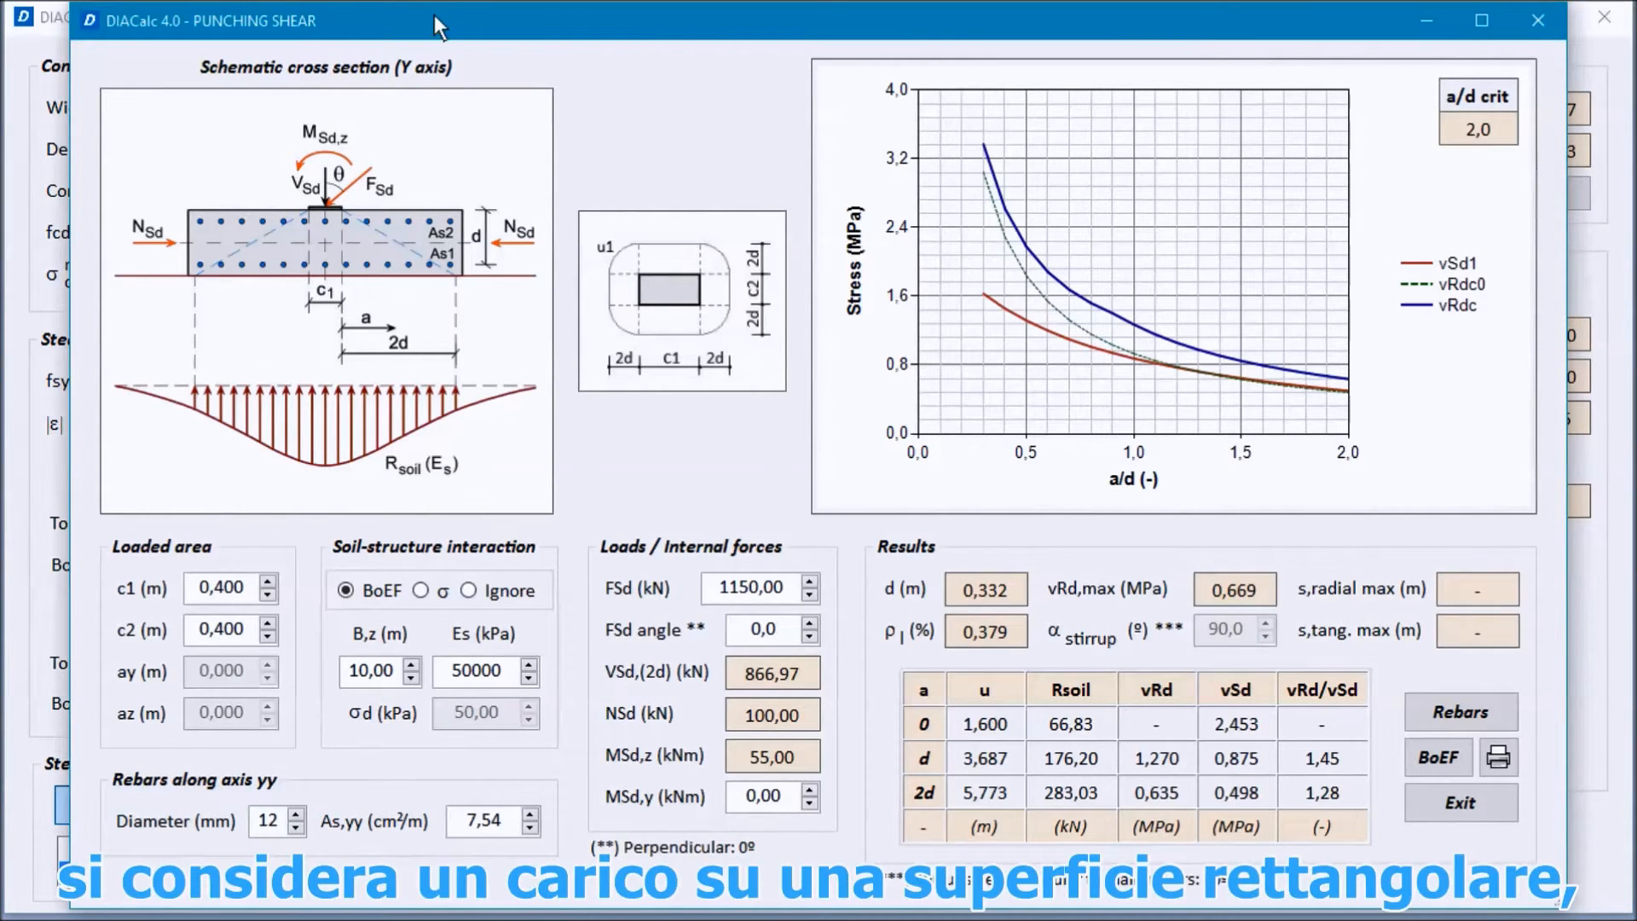
{"action": "left_click_drag", "start_coordinate": [452, 26], "coordinate": [370, 18]}
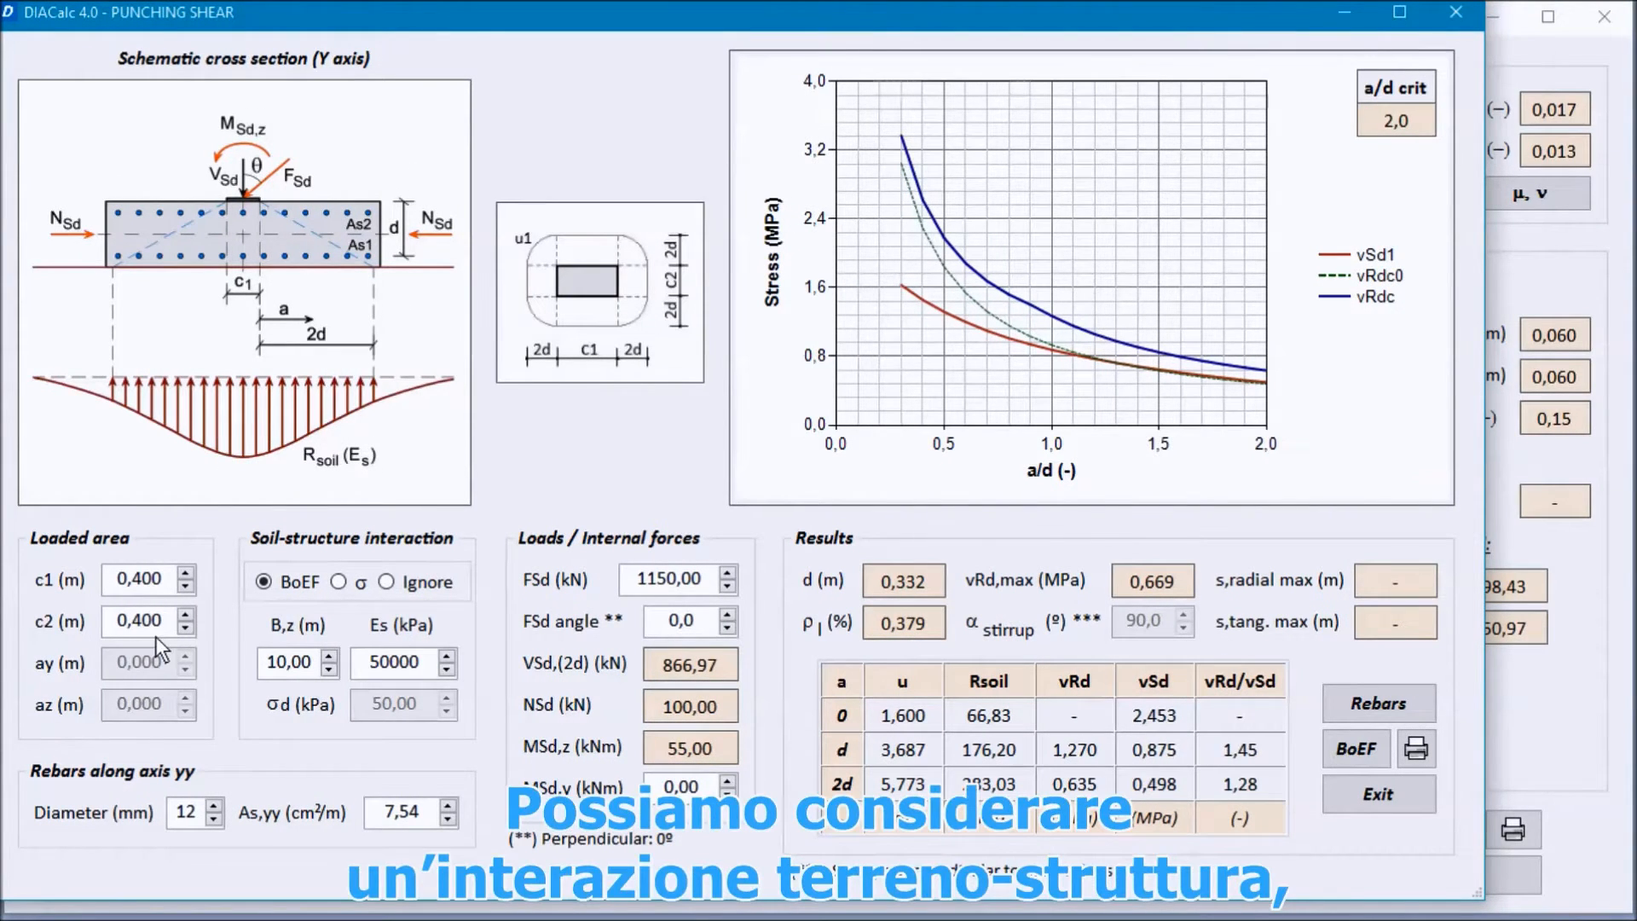
{"action": "left_click", "coordinate": [339, 581]}
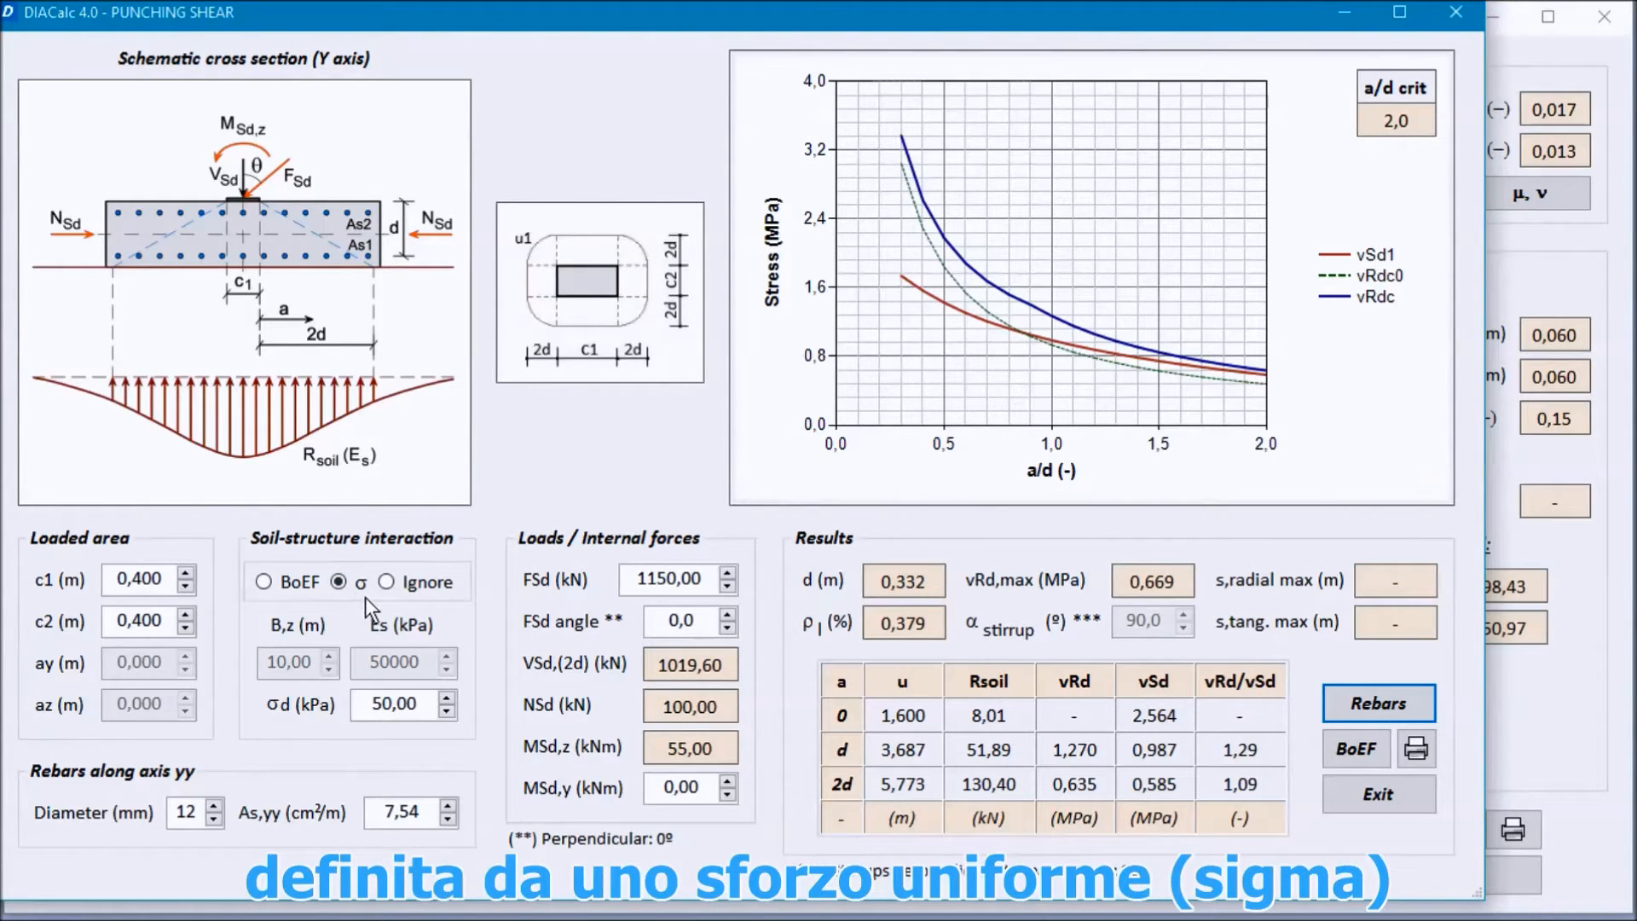
{"action": "left_click", "coordinate": [388, 706]}
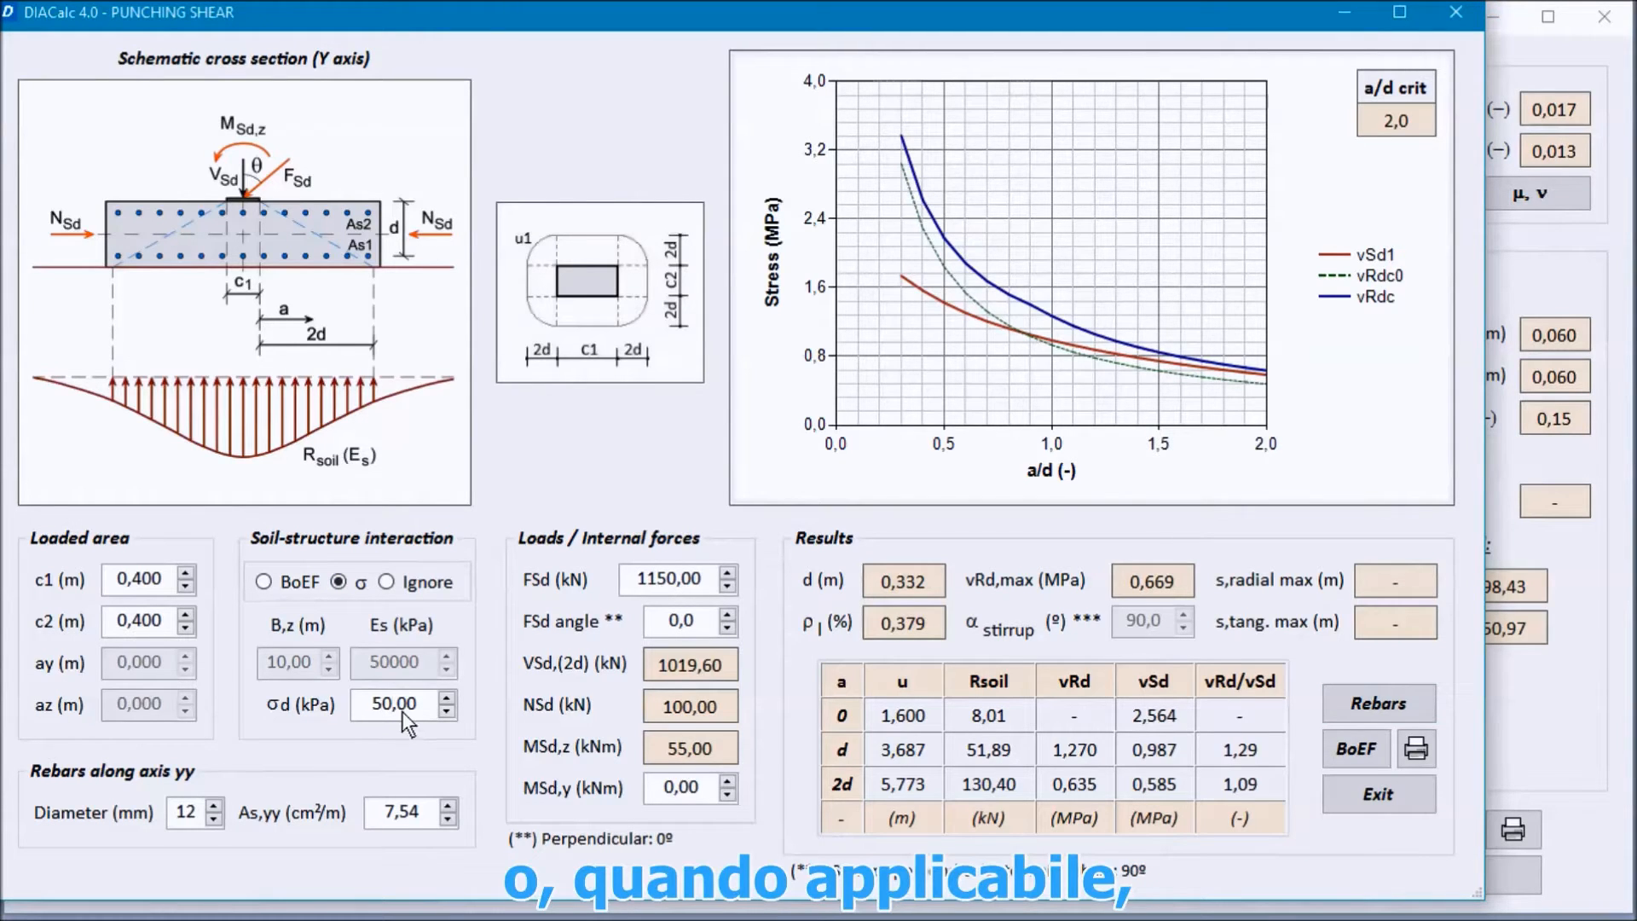
{"action": "left_click", "coordinate": [269, 577]}
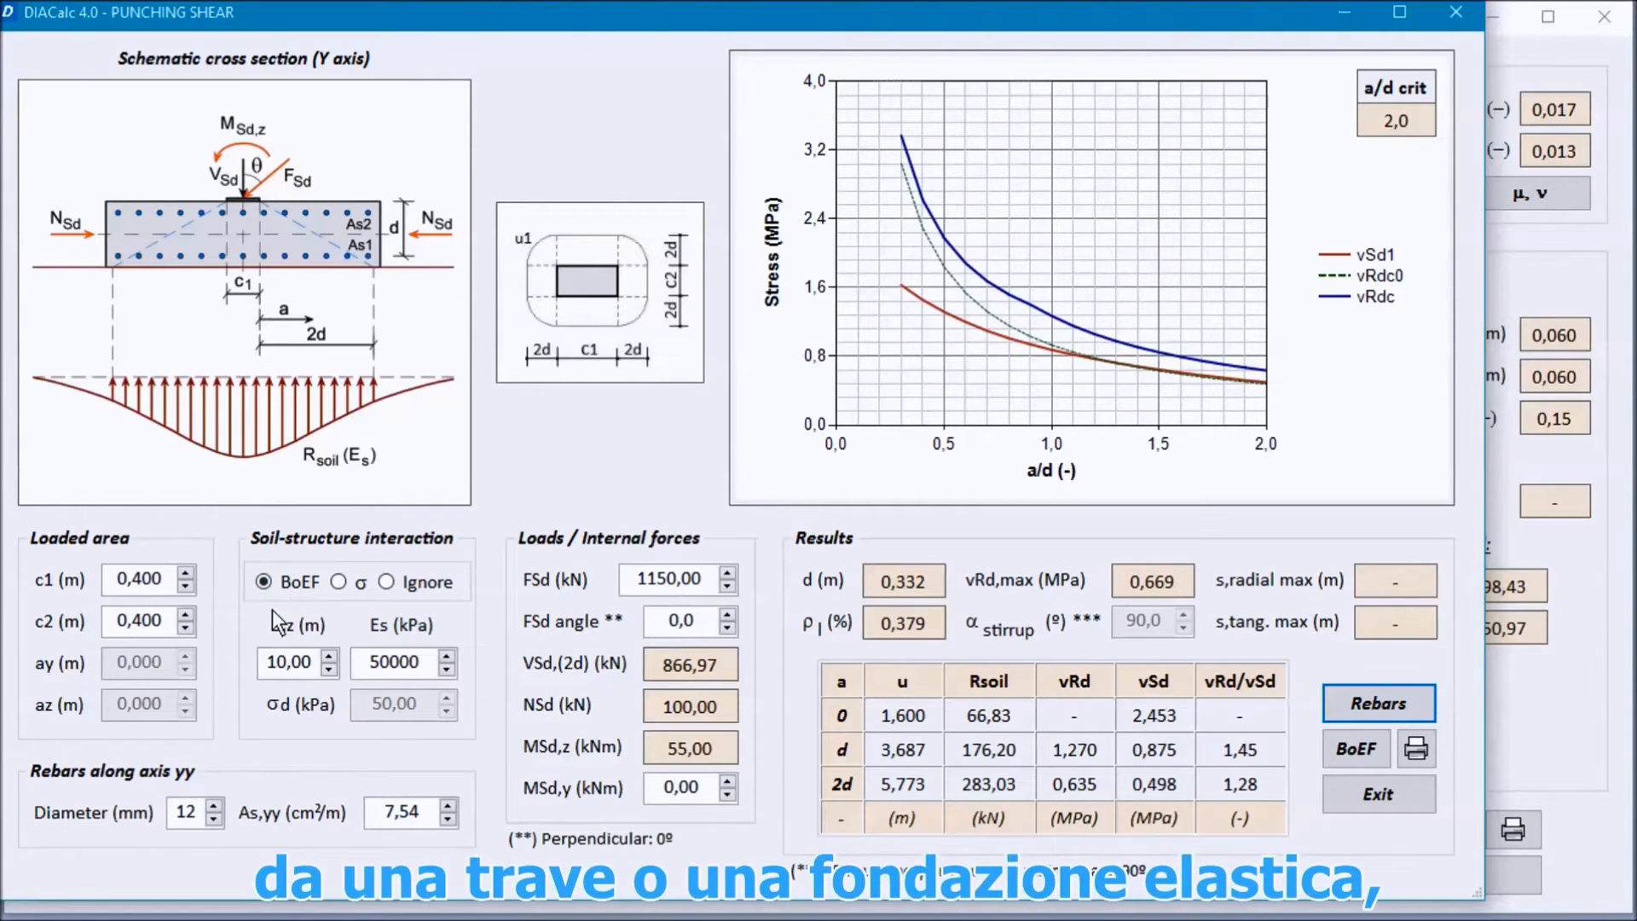
{"action": "left_click", "coordinate": [278, 663]}
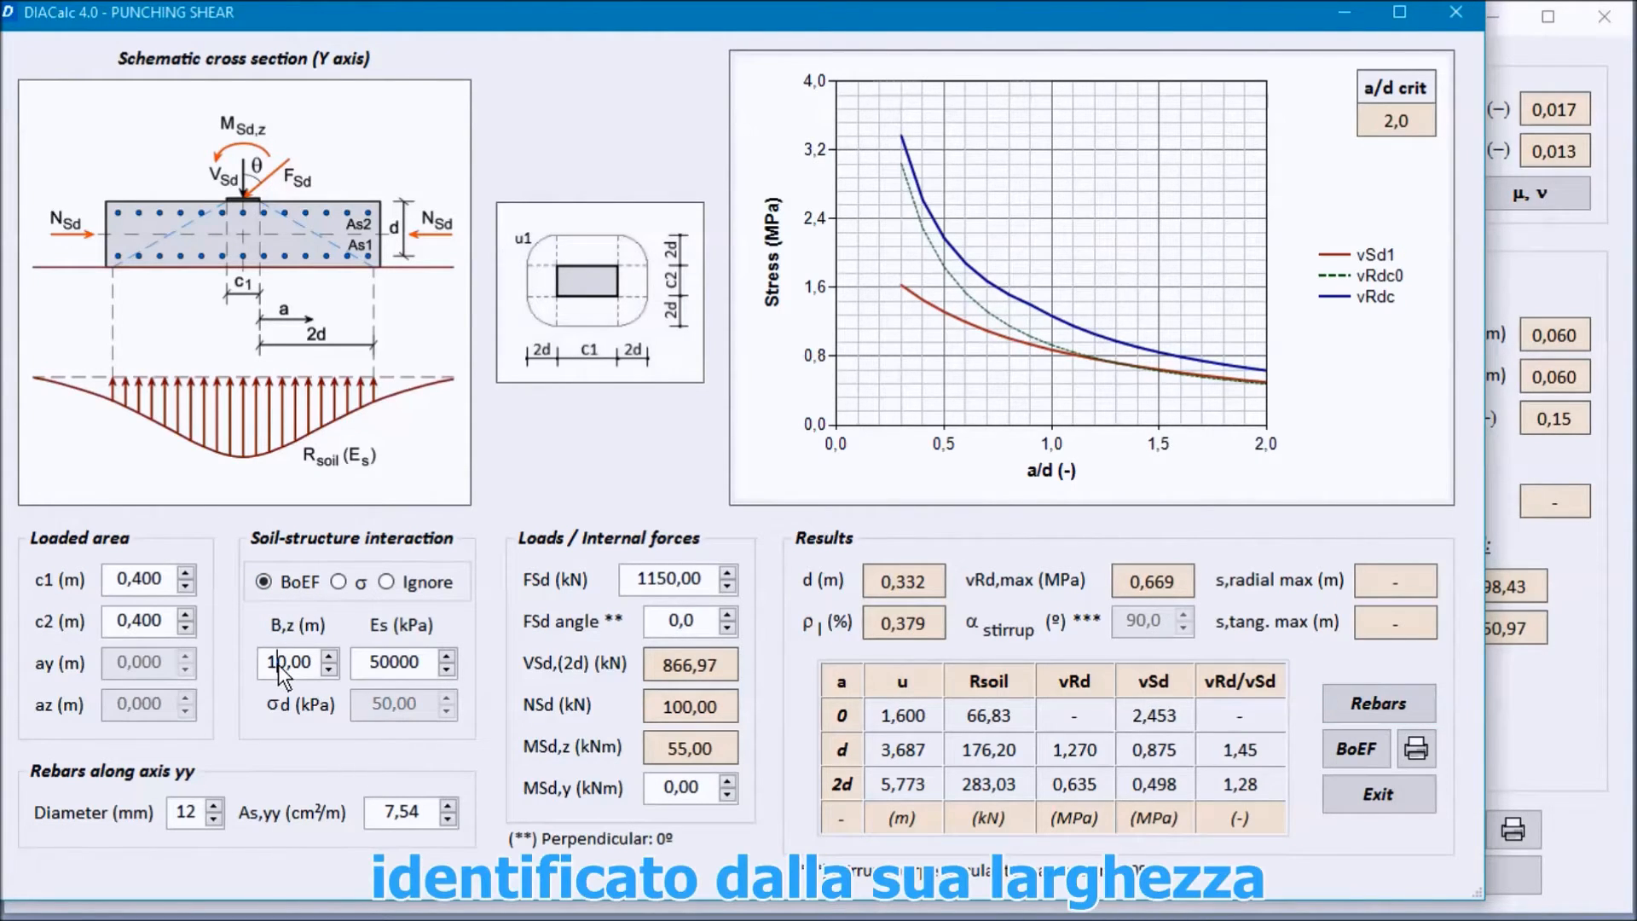
{"action": "left_click", "coordinate": [397, 670]}
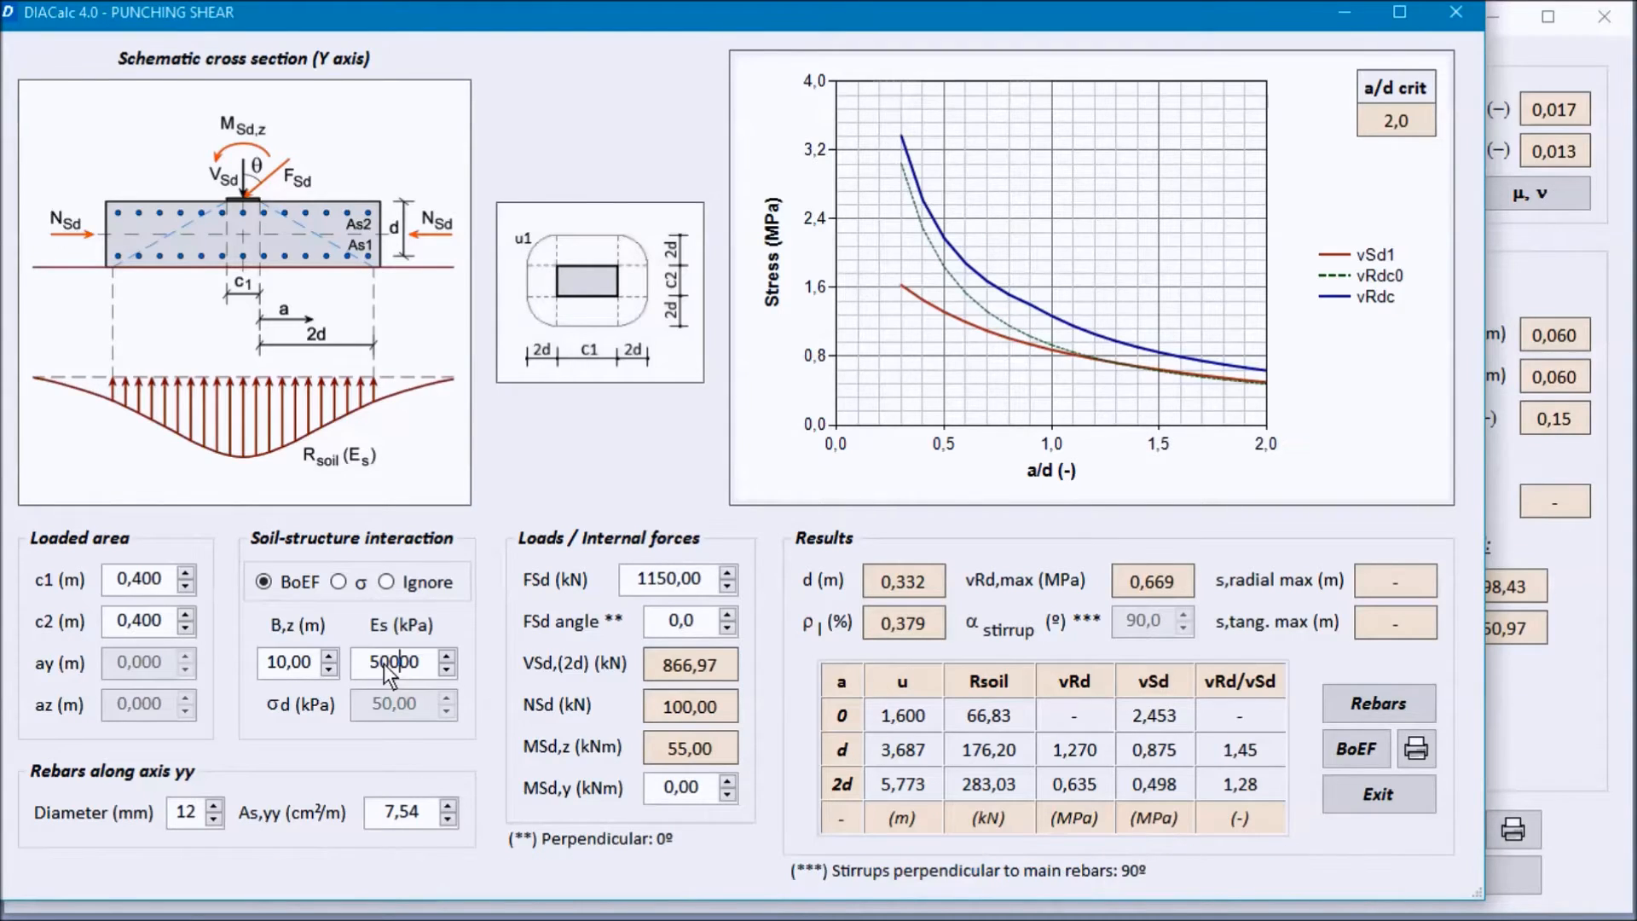
{"action": "left_click", "coordinate": [191, 812]}
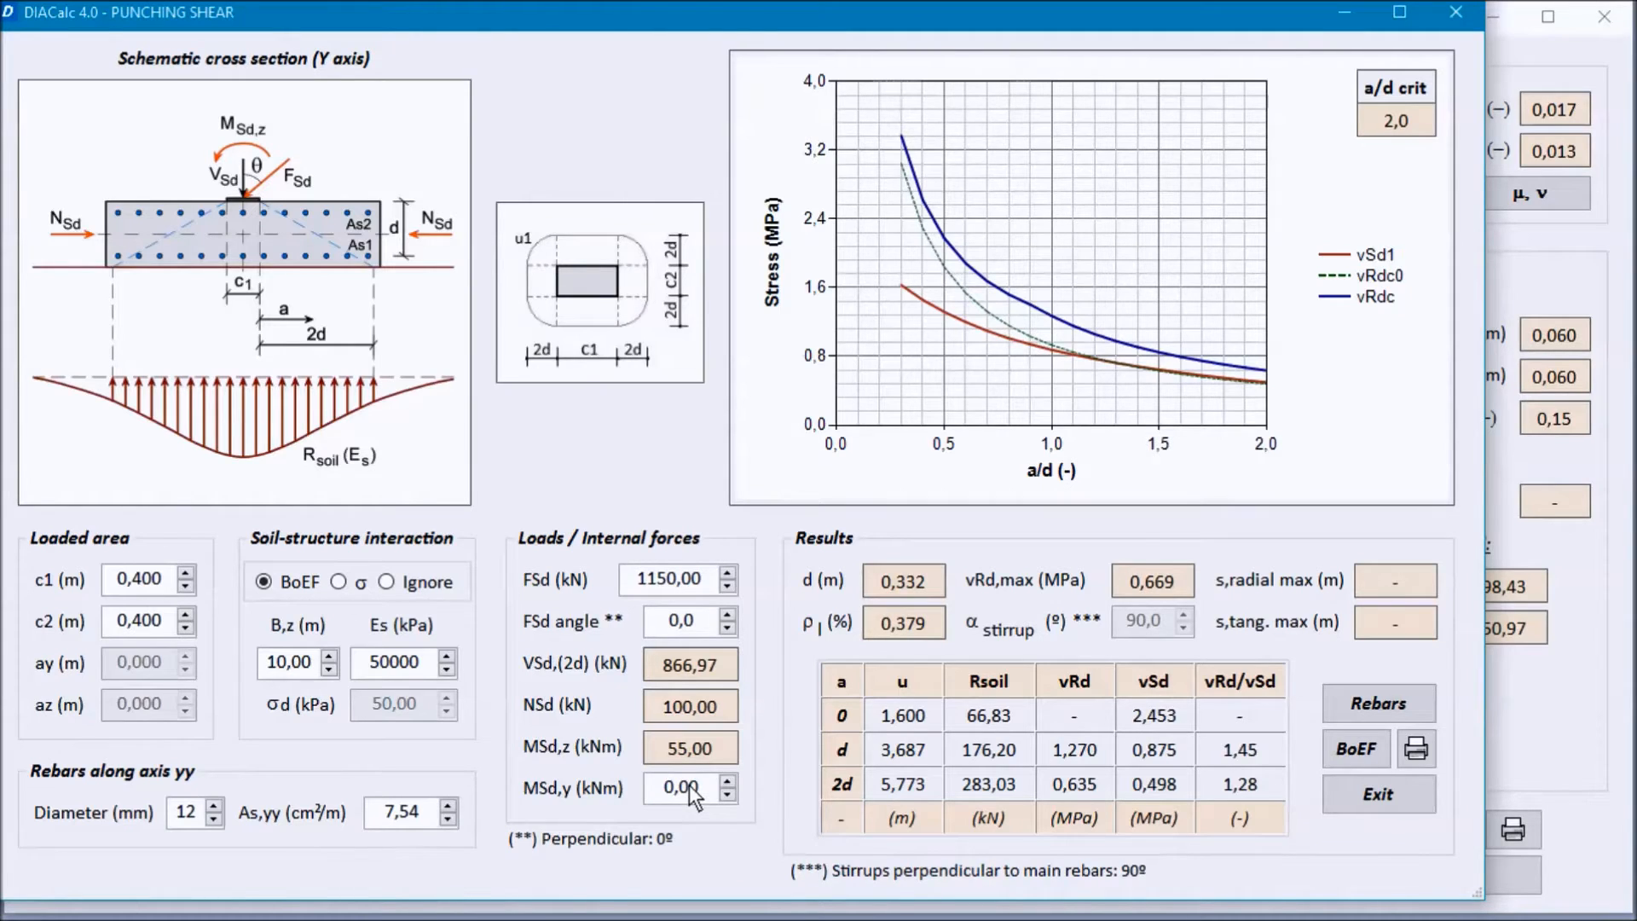
{"action": "left_click", "coordinate": [682, 621]}
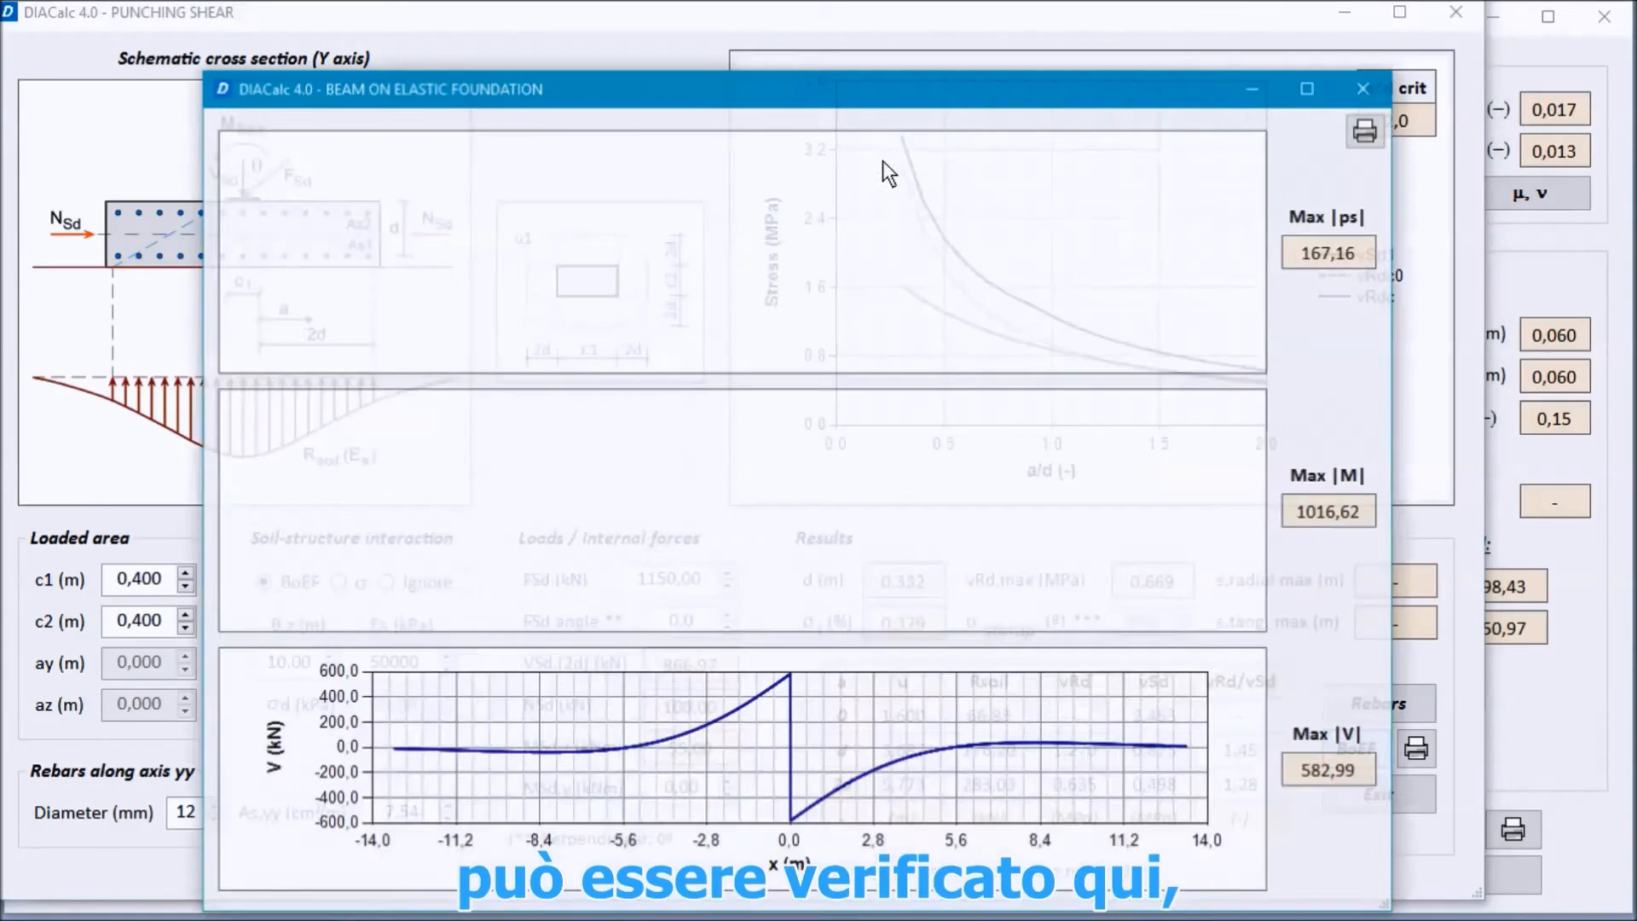
Step: Examine the beam on elastic foundation diagrams for soil reaction, moment and shear, and read their detailed values report
{"action": "left_click_drag", "start_coordinate": [841, 84], "coordinate": [661, 14]}
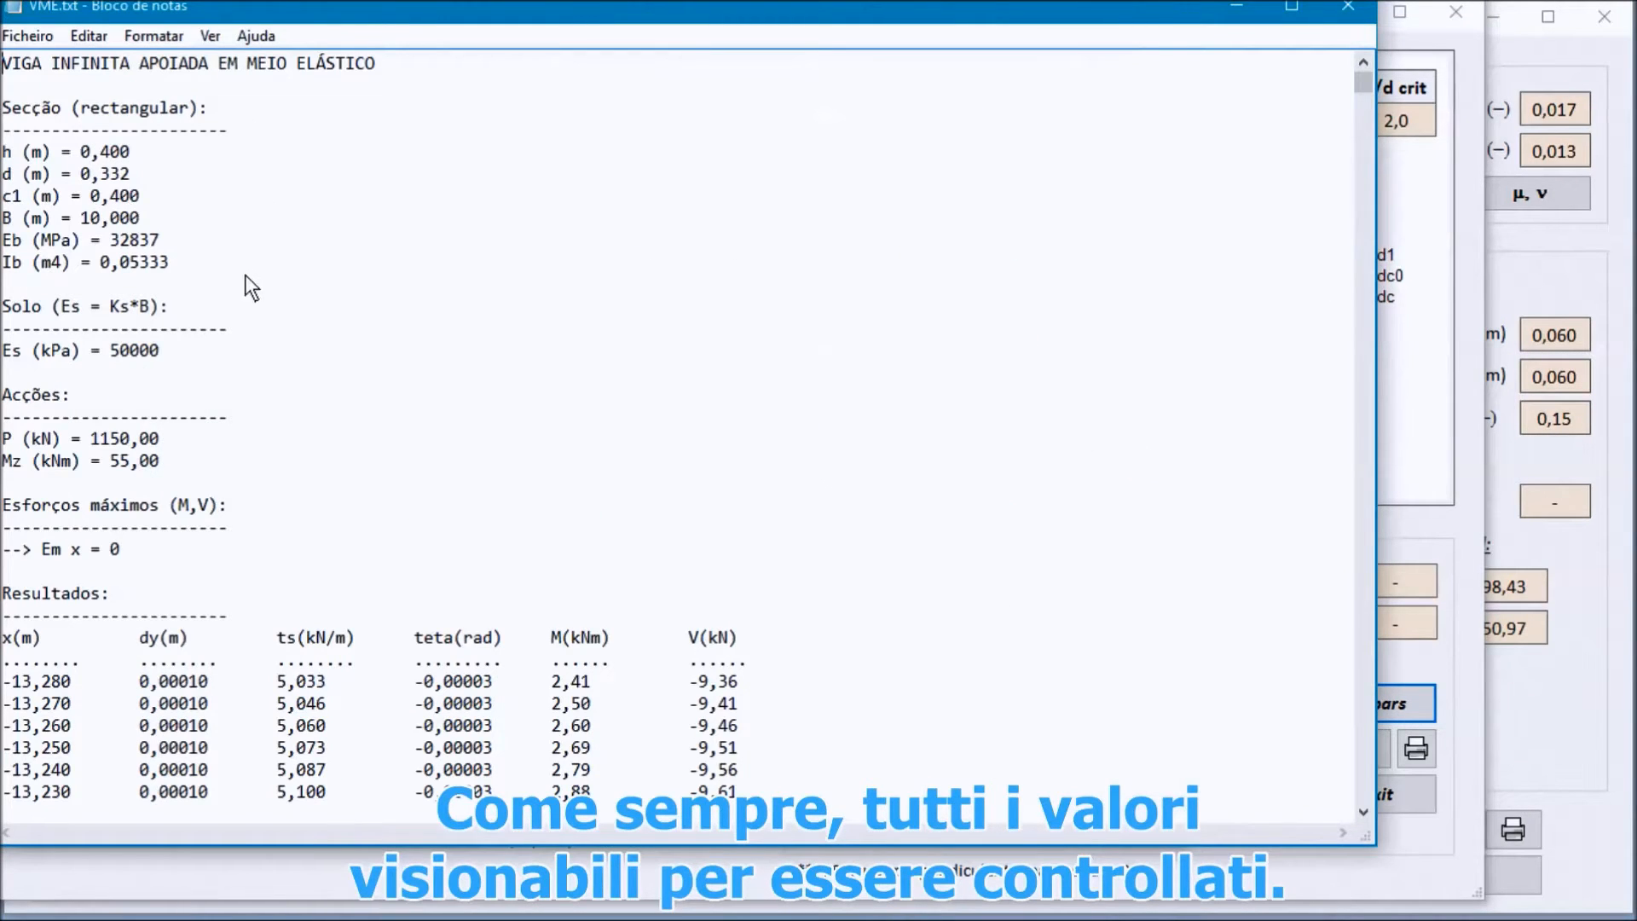
{"action": "scroll", "coordinate": [358, 218], "scroll_direction": "down", "scroll_amount": 3}
{"action": "scroll", "coordinate": [370, 222], "scroll_direction": "up", "scroll_amount": 3}
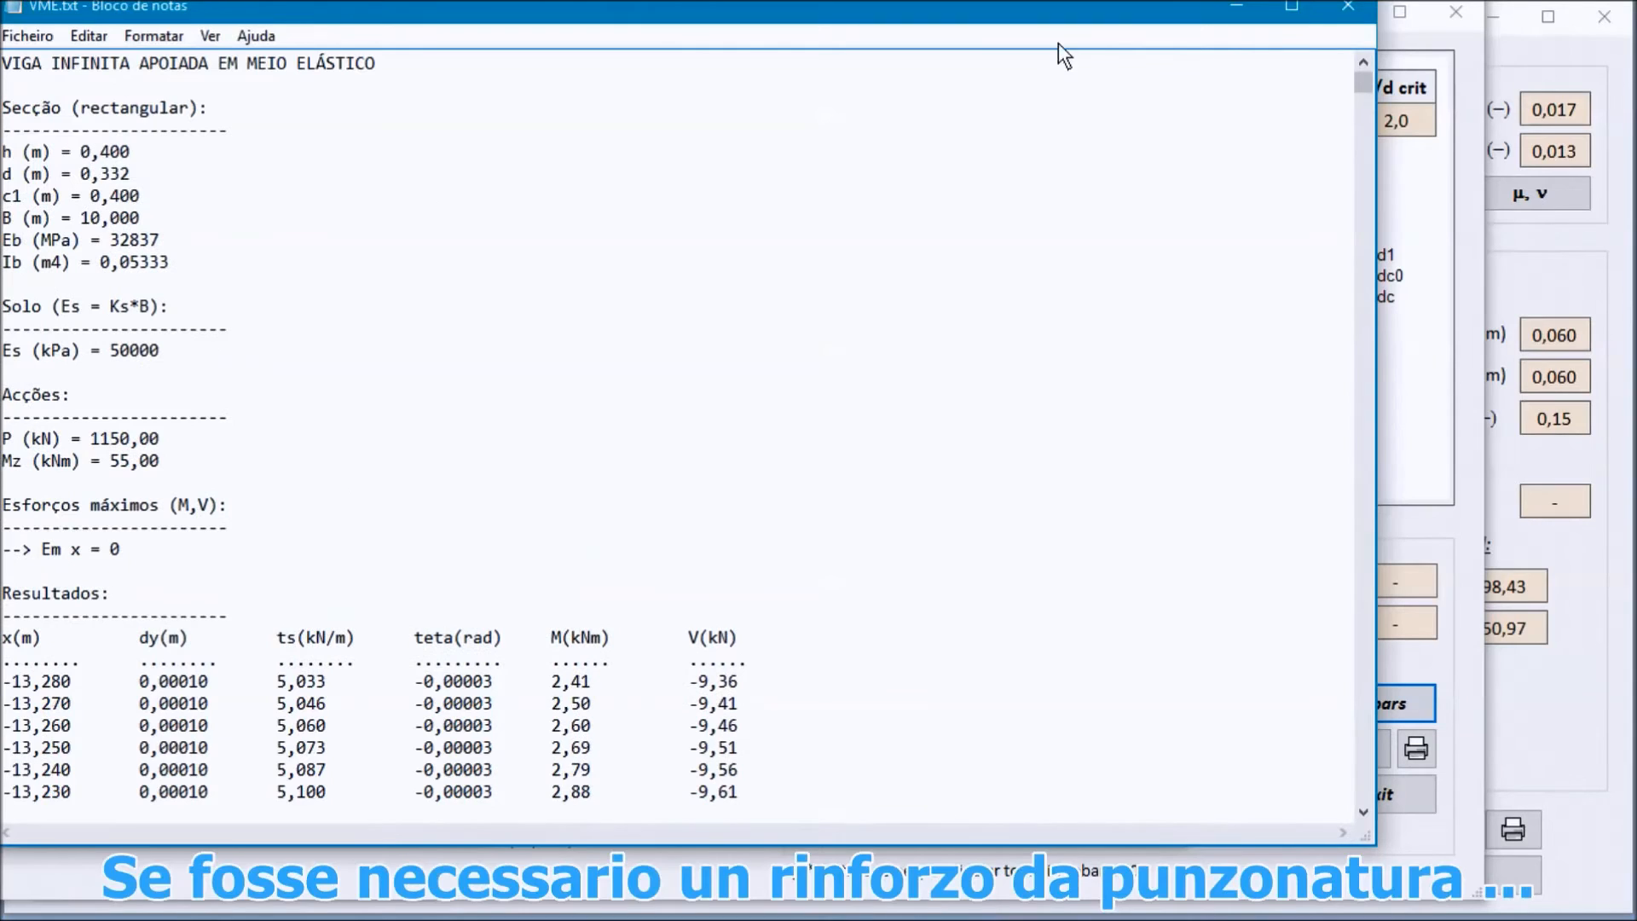
{"action": "left_click", "coordinate": [1348, 6]}
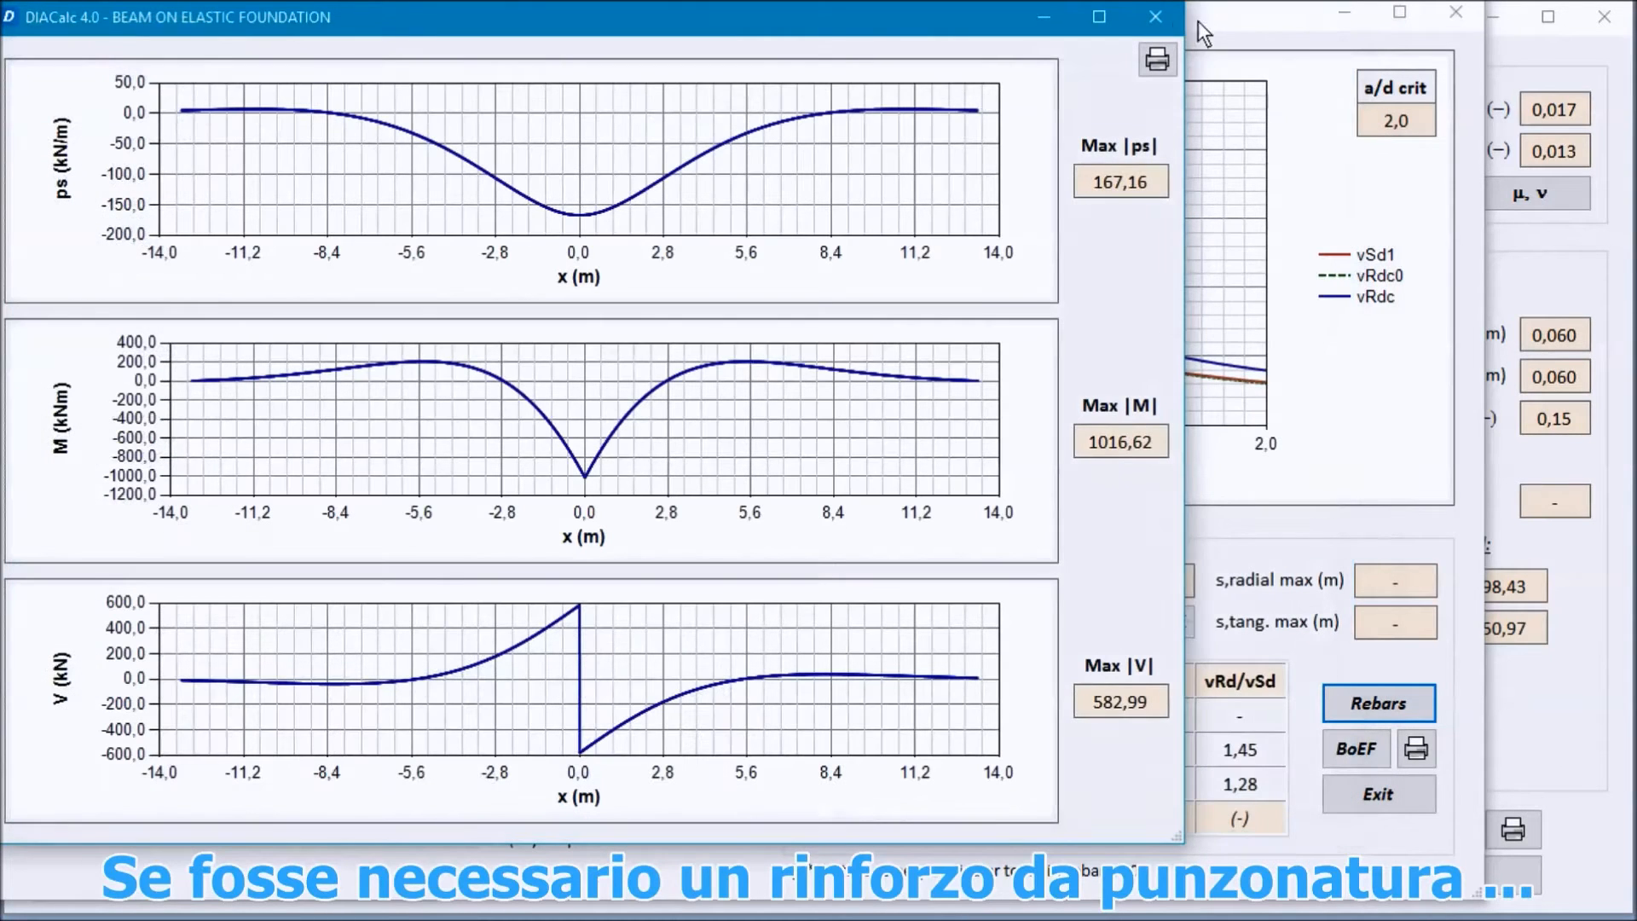
{"action": "left_click", "coordinate": [1164, 23]}
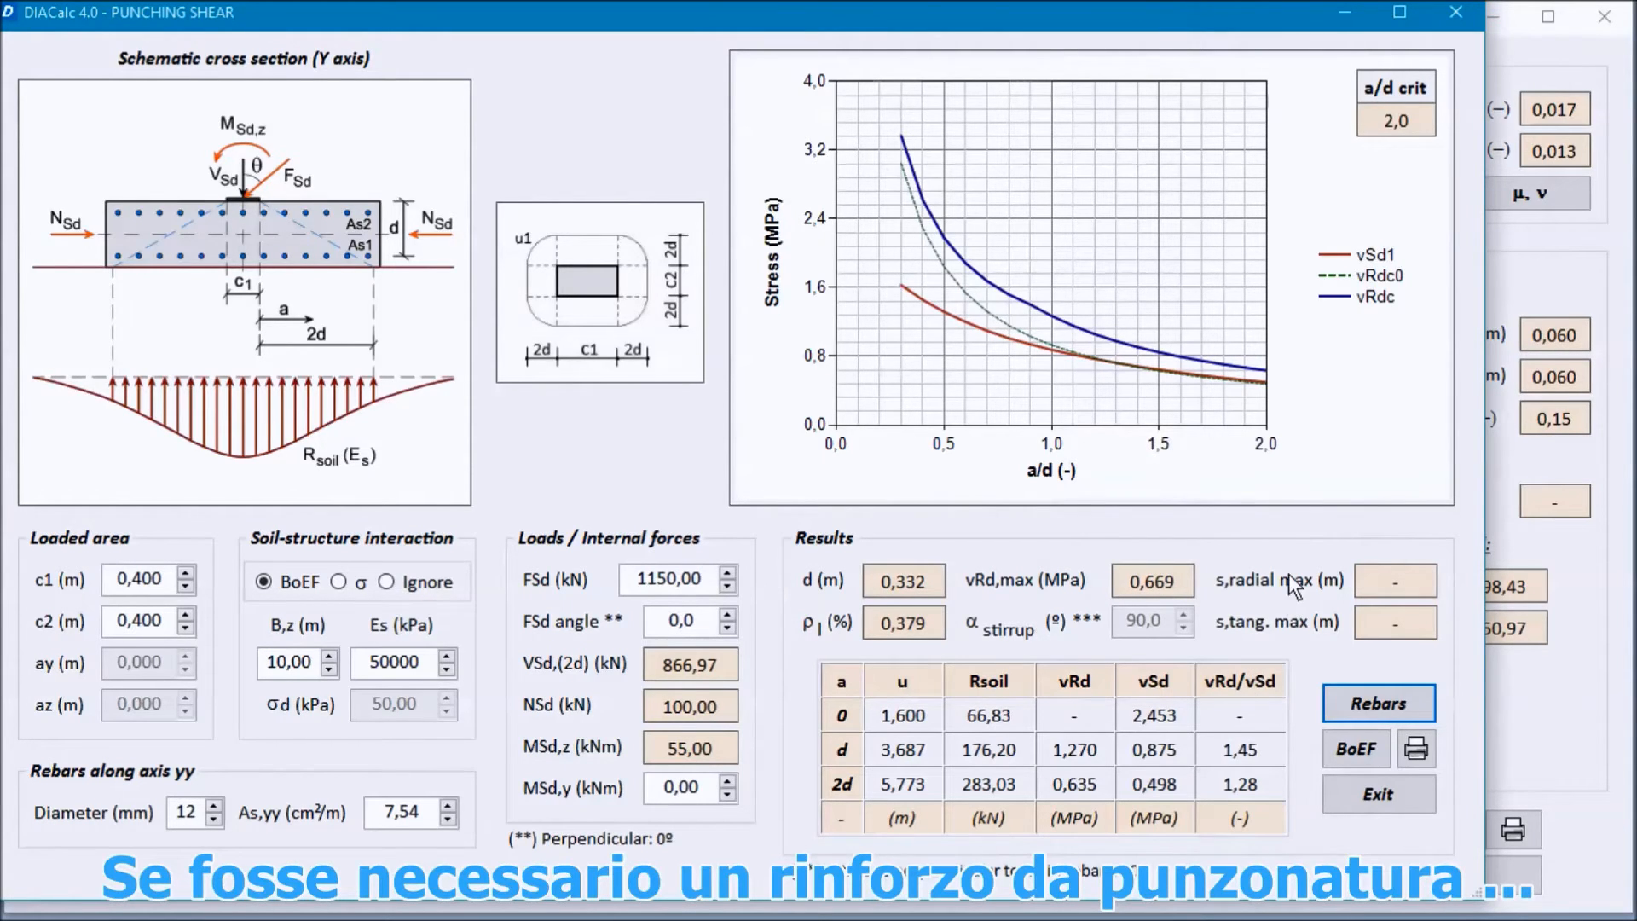
Step: Switch the section to no steel fibres and reopen the punching shear check for it
{"action": "left_click", "coordinate": [1458, 16]}
{"action": "left_click", "coordinate": [189, 801]}
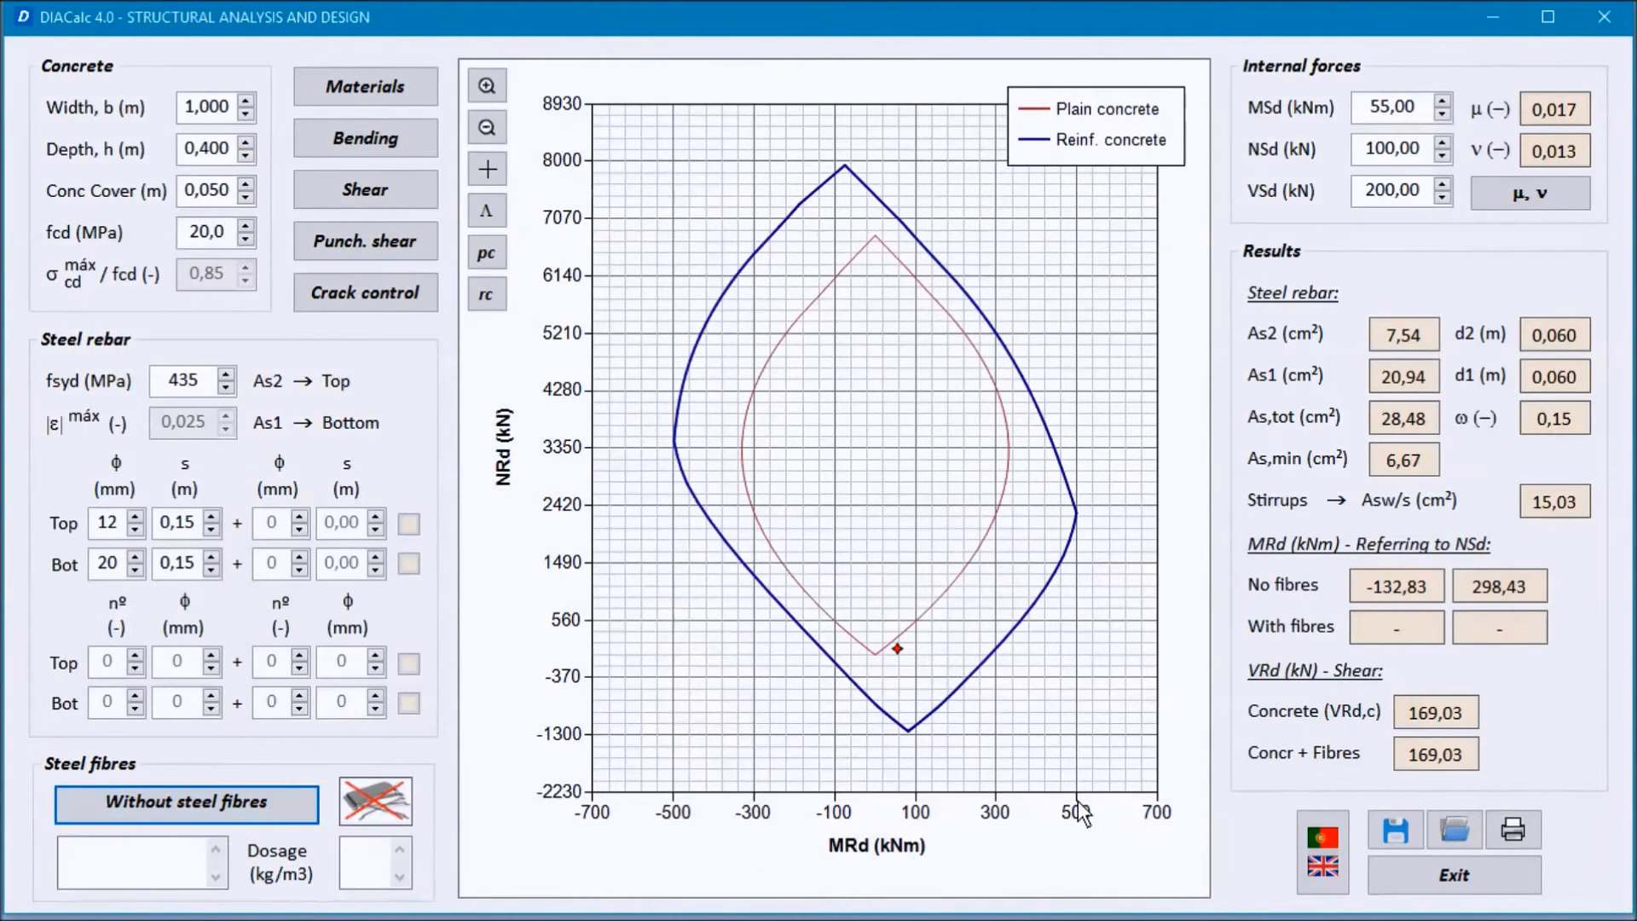
{"action": "left_click", "coordinate": [1322, 853]}
{"action": "left_click", "coordinate": [314, 109]}
{"action": "left_click", "coordinate": [346, 310]}
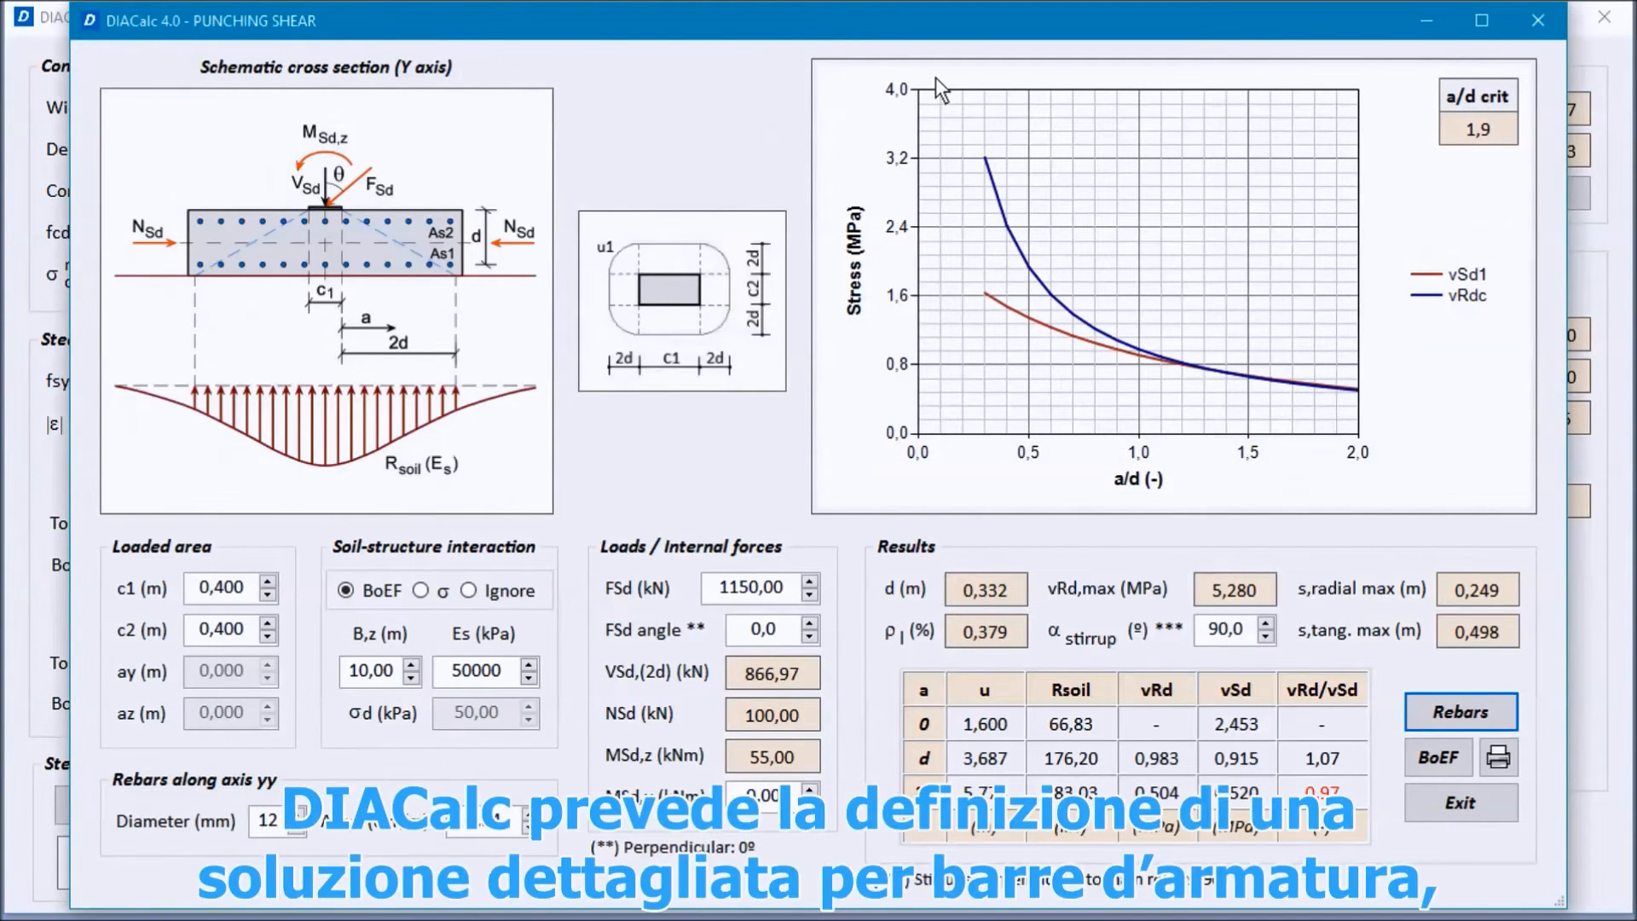
{"action": "left_click_drag", "start_coordinate": [750, 21], "coordinate": [683, 7]}
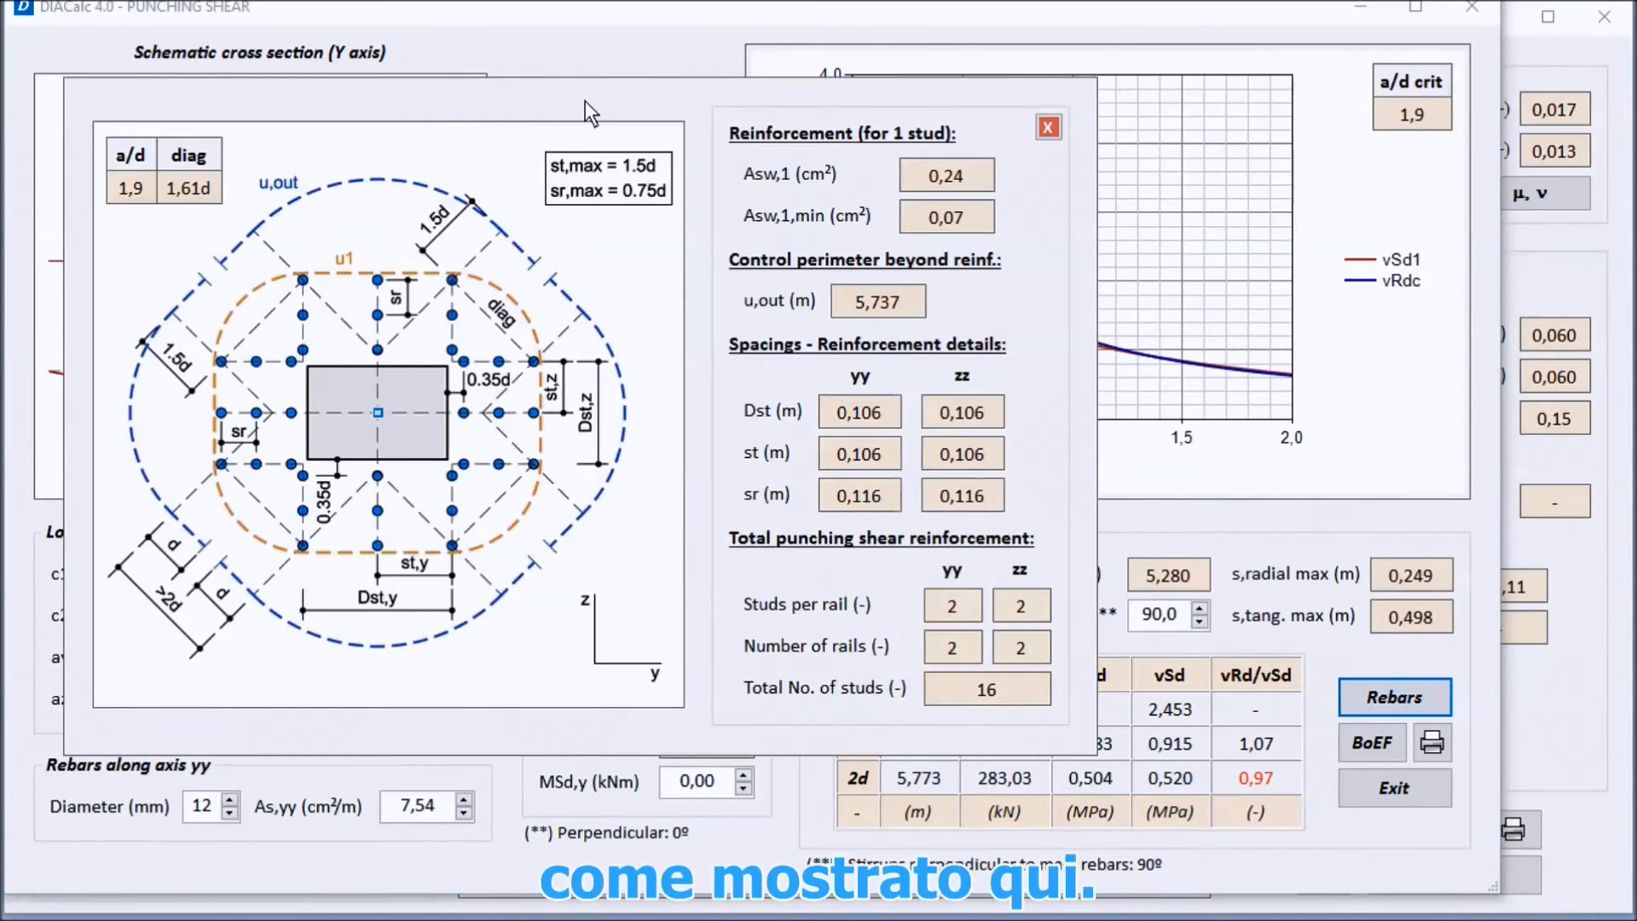
Step: Review the punching shear stud layout and reinforcement details, including every column of the detailed values report
{"action": "left_click_drag", "start_coordinate": [585, 101], "coordinate": [509, 29]}
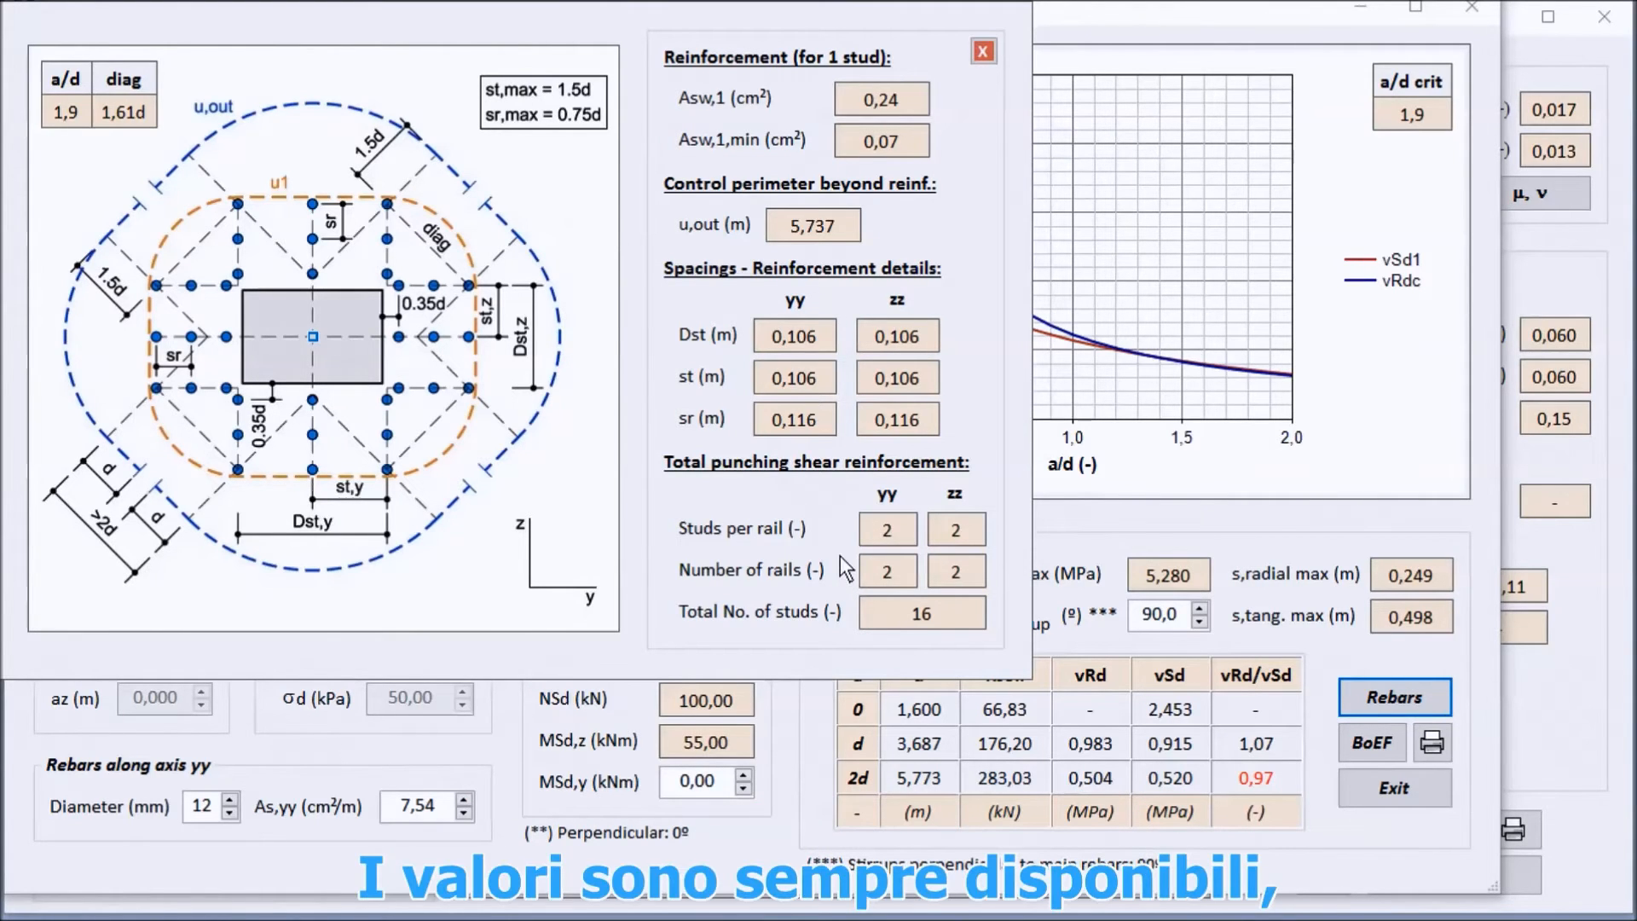
{"action": "left_click", "coordinate": [888, 614]}
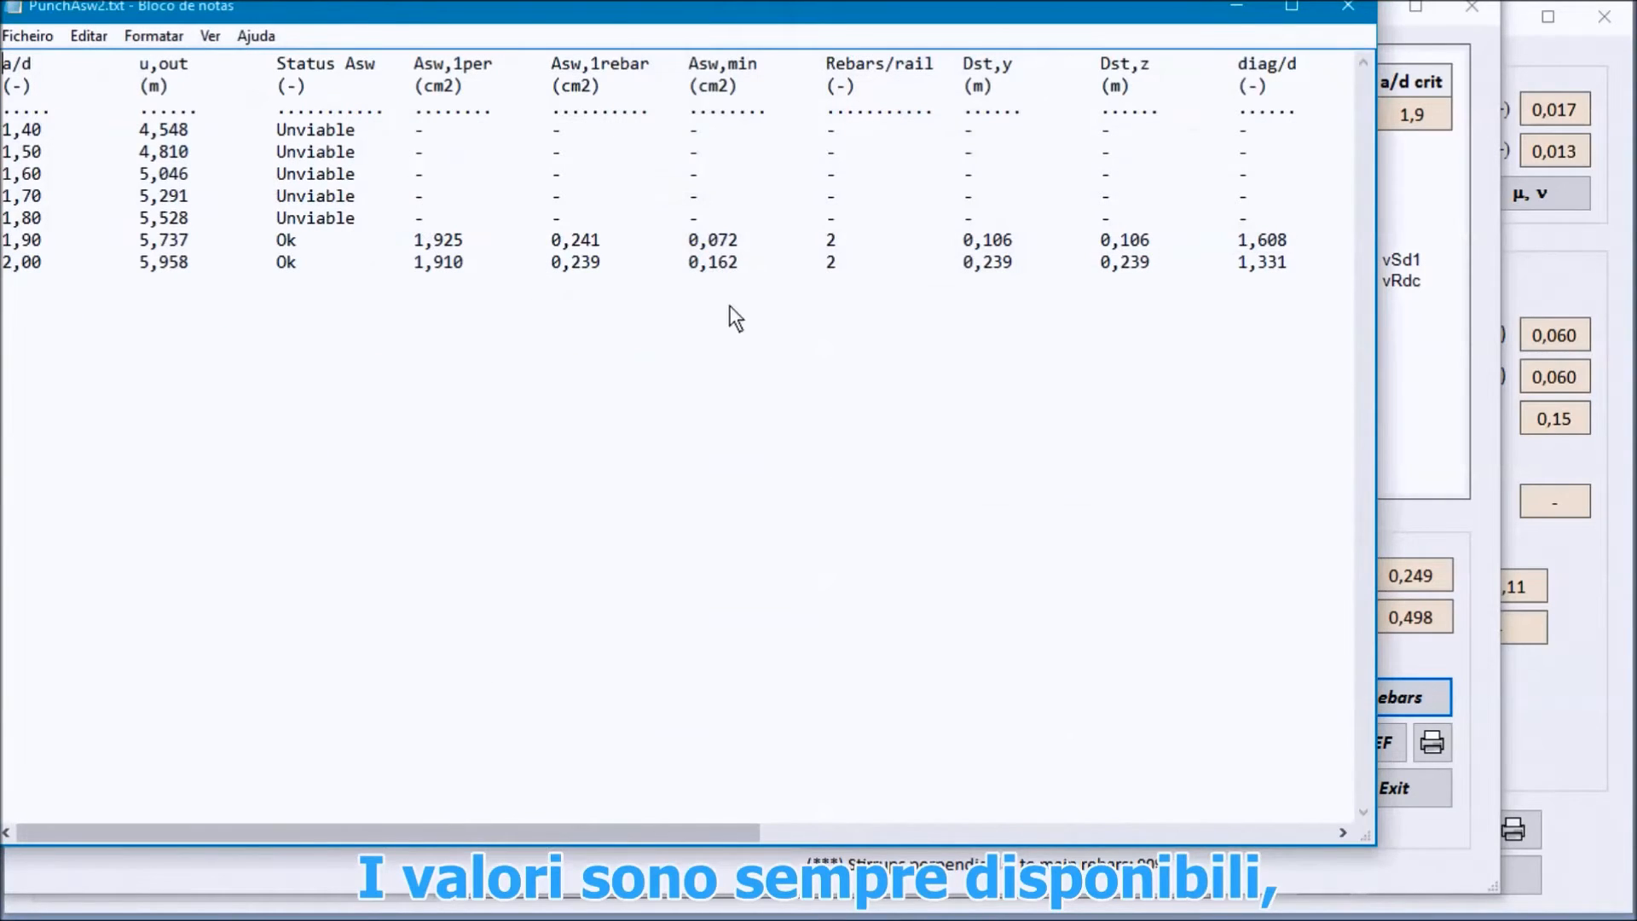
{"action": "left_click_drag", "start_coordinate": [544, 831], "coordinate": [1117, 830]}
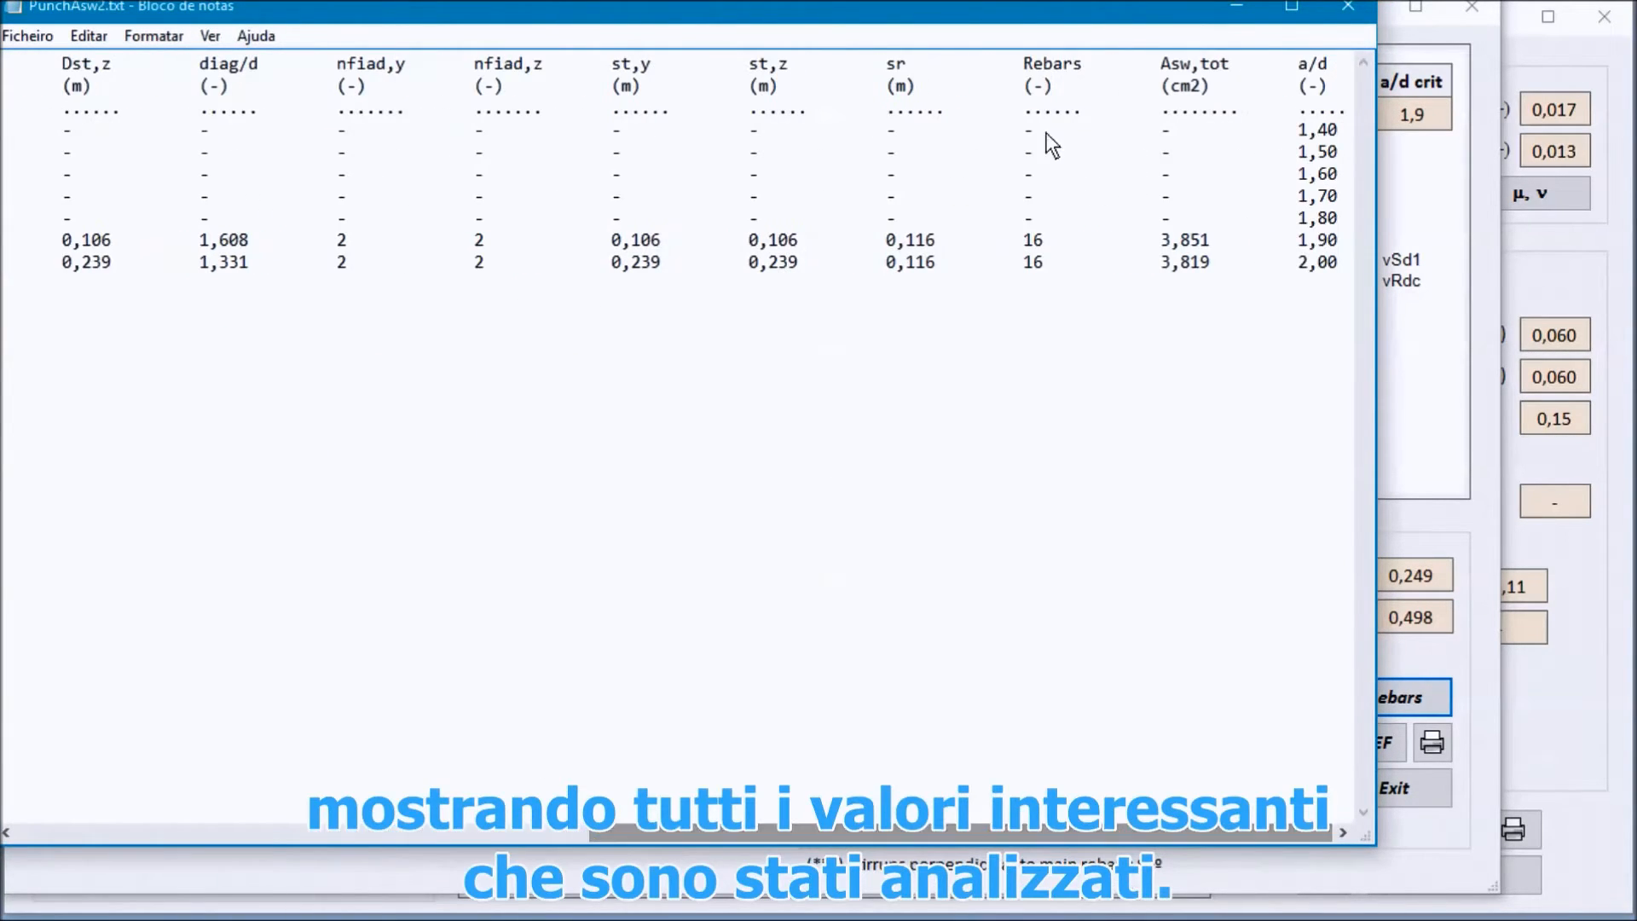
{"action": "left_click", "coordinate": [1346, 10]}
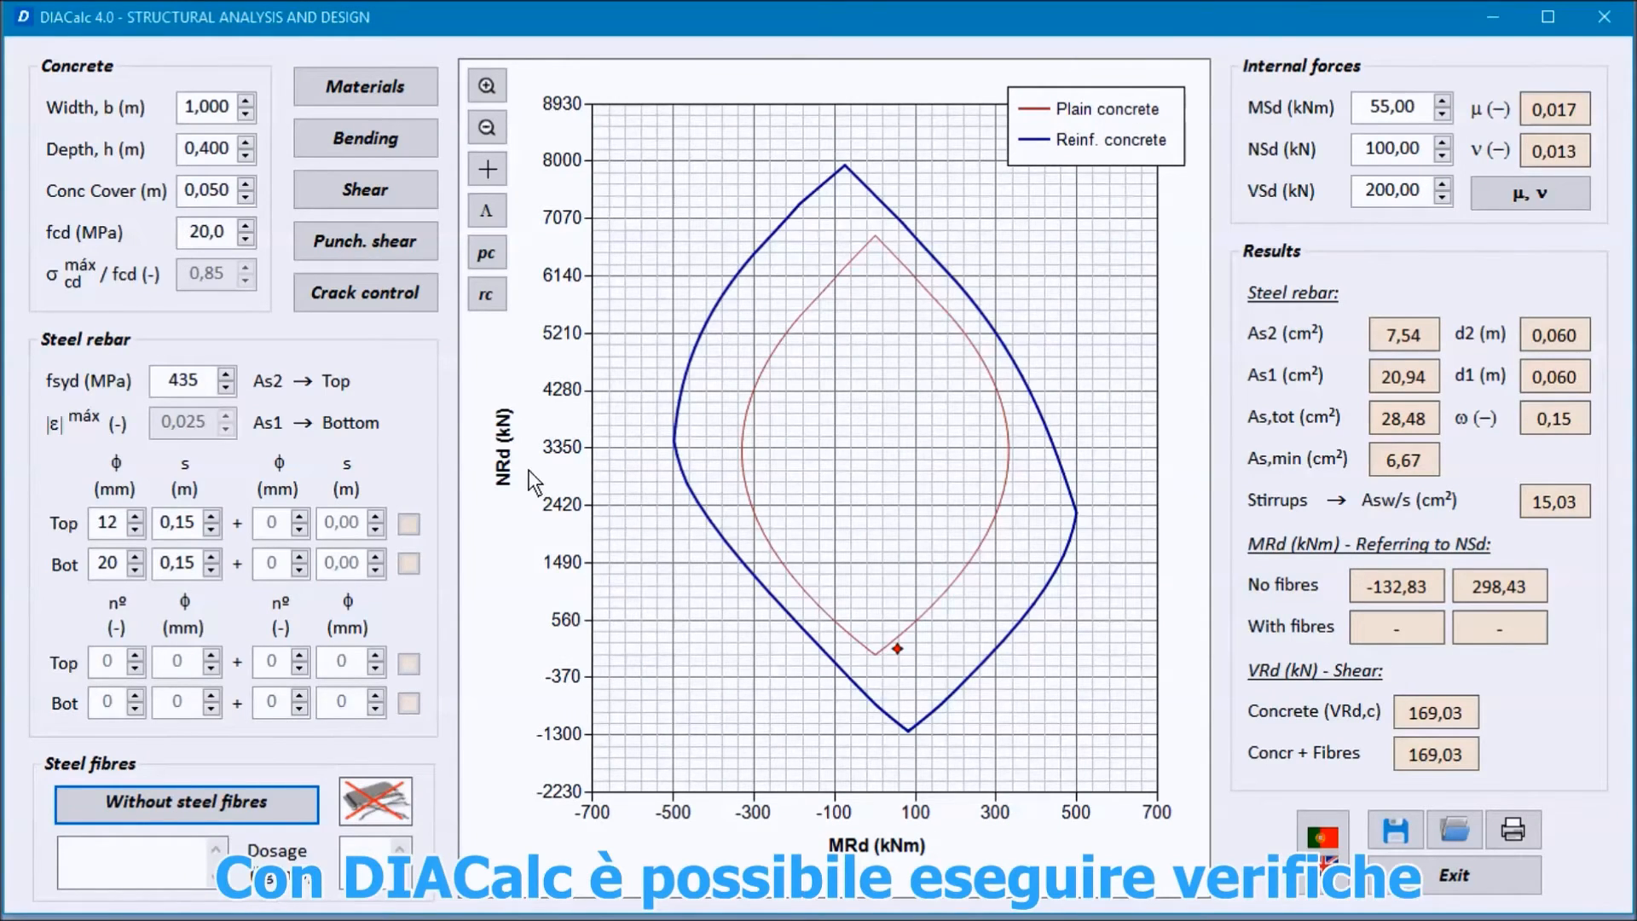
Step: Open the crack control check and review the characteristic internal forces Mk and Nk
{"action": "left_click", "coordinate": [339, 294]}
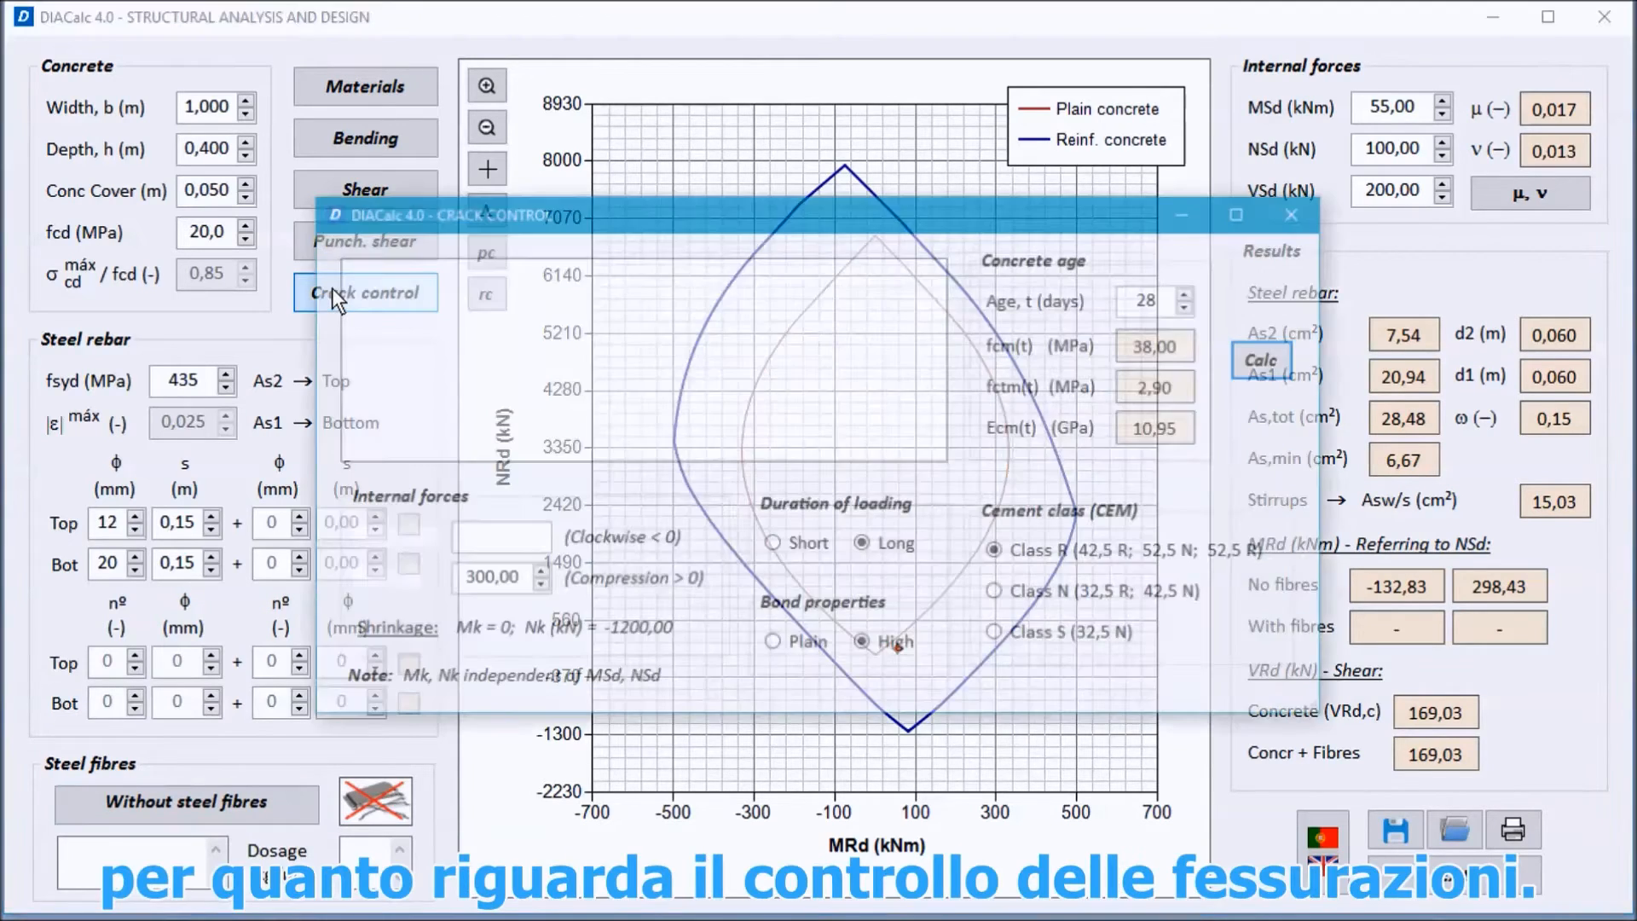
{"action": "left_click_drag", "start_coordinate": [742, 226], "coordinate": [411, 40]}
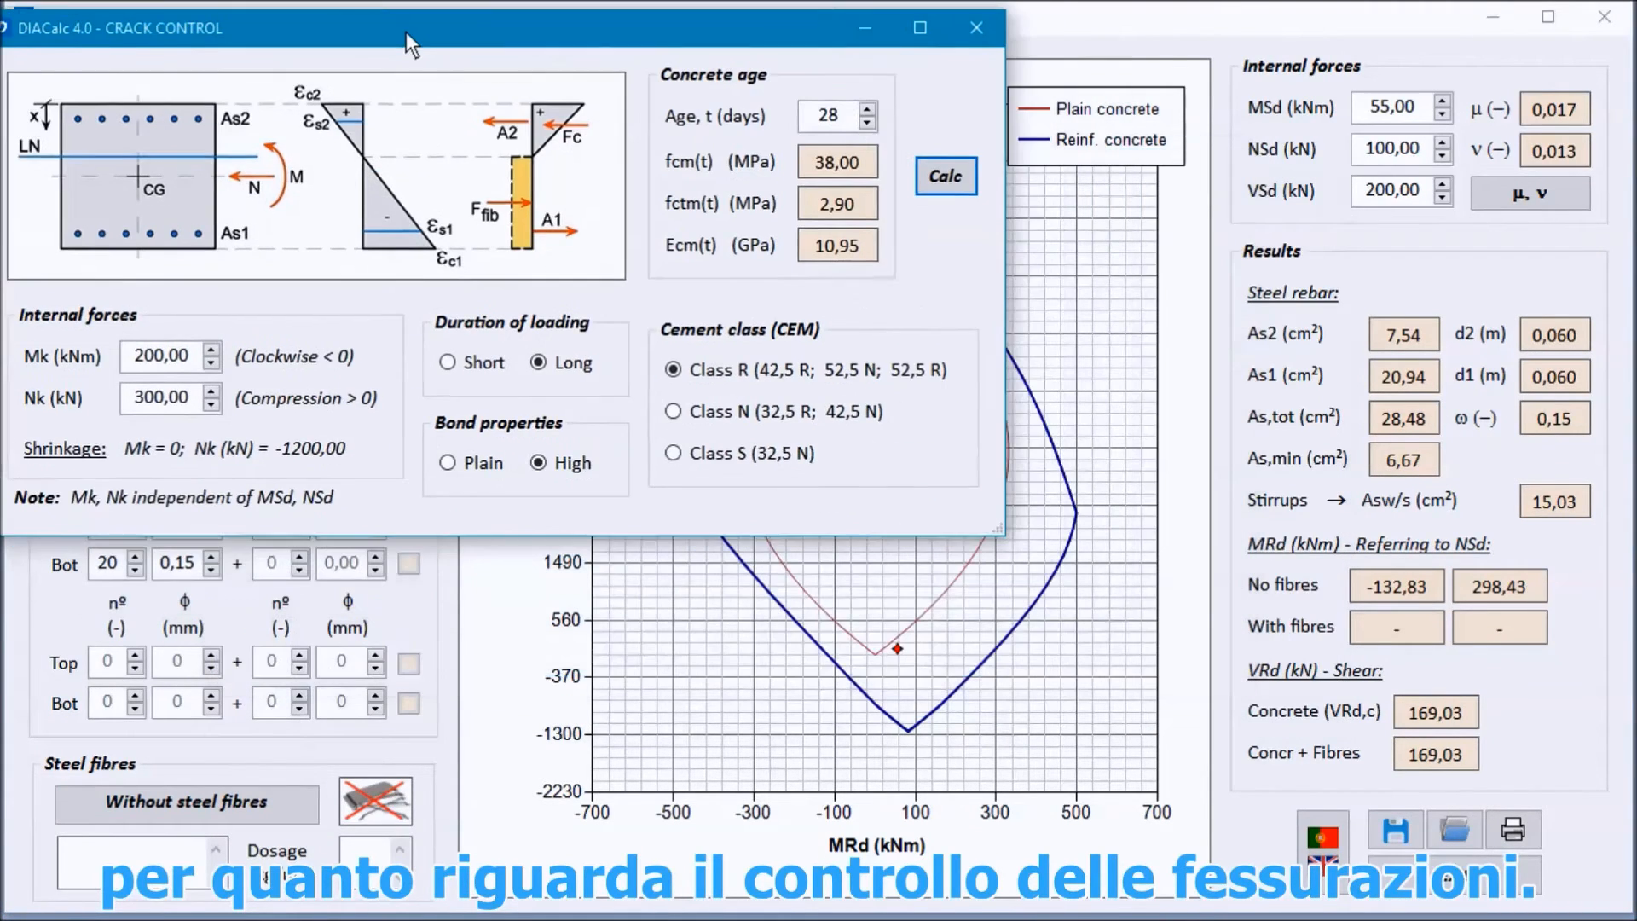
{"action": "left_click", "coordinate": [174, 394]}
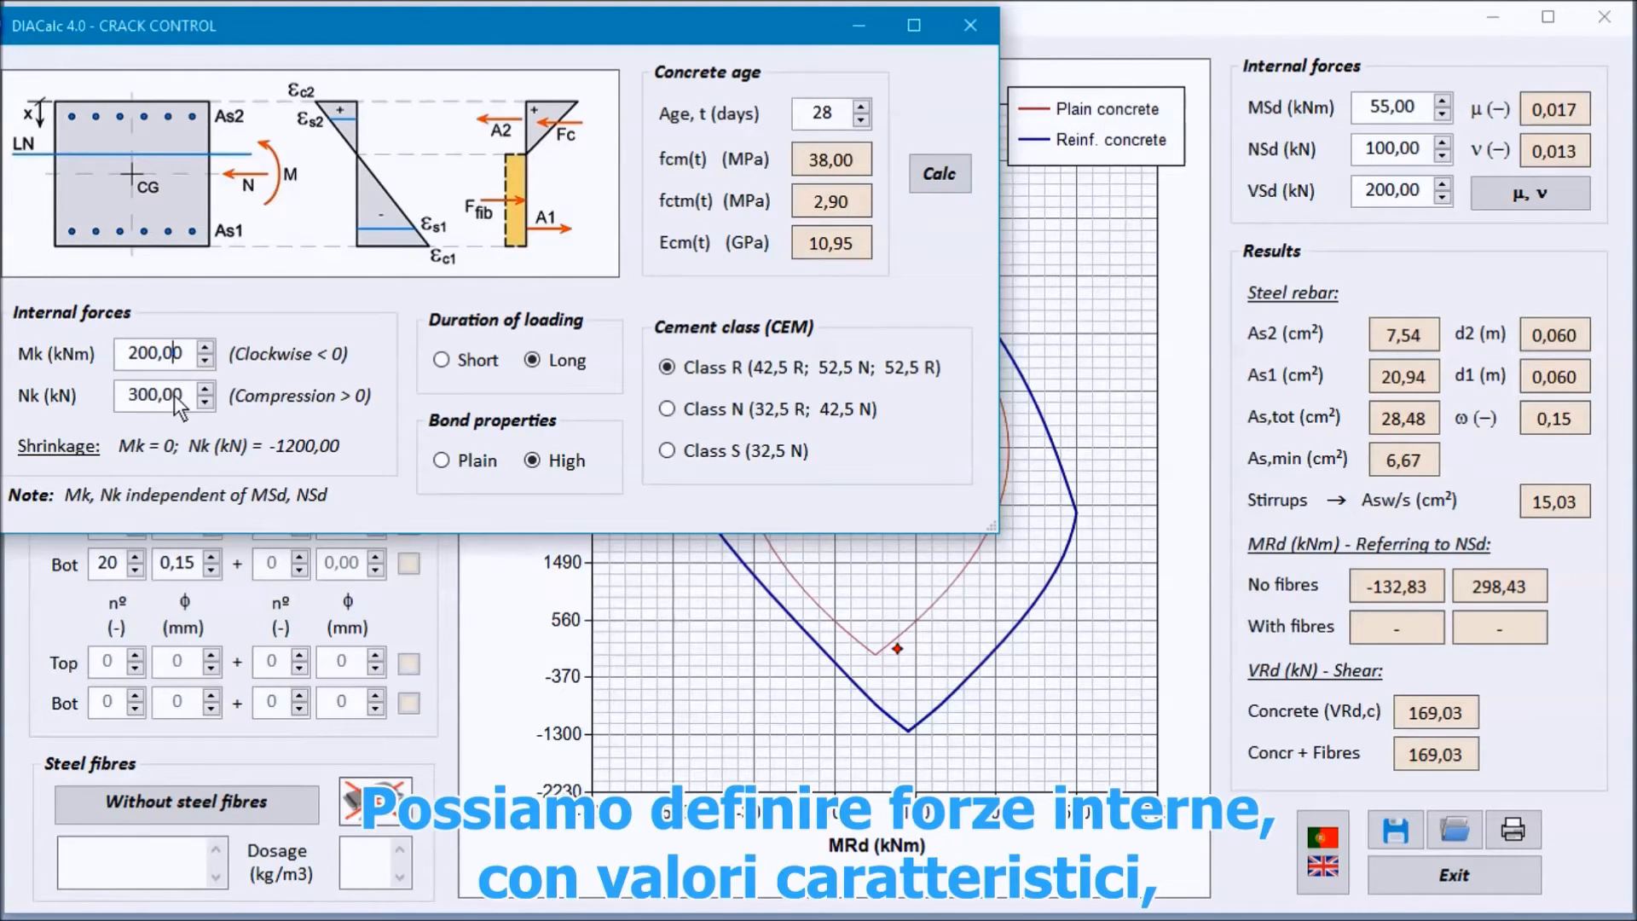
{"action": "left_click", "coordinate": [183, 359]}
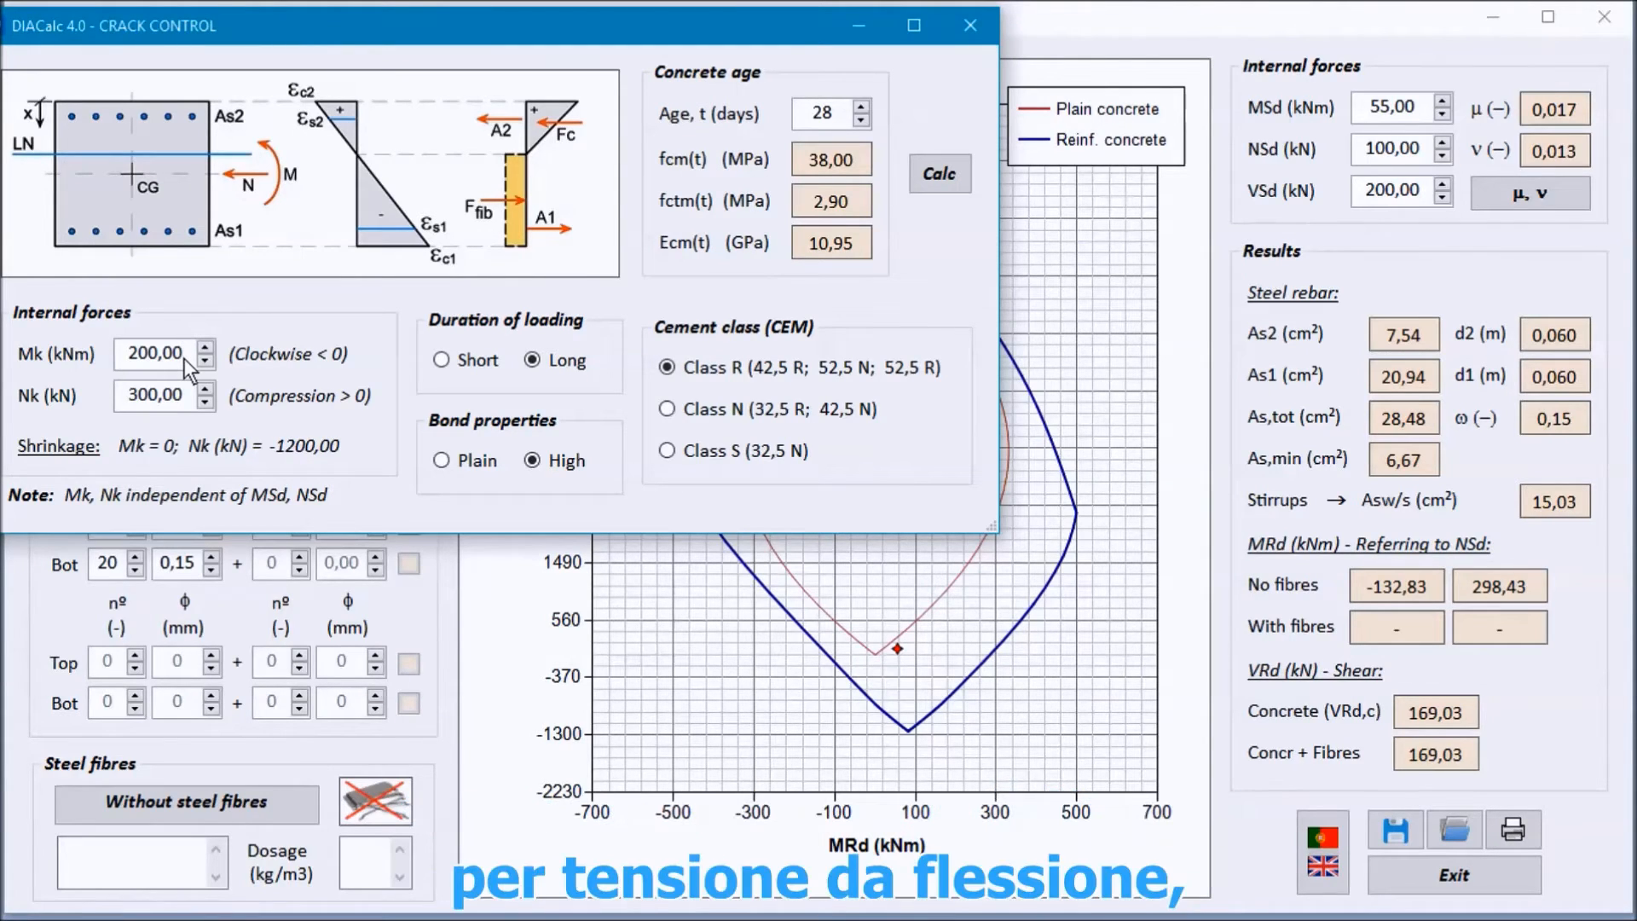
{"action": "left_click", "coordinate": [150, 395]}
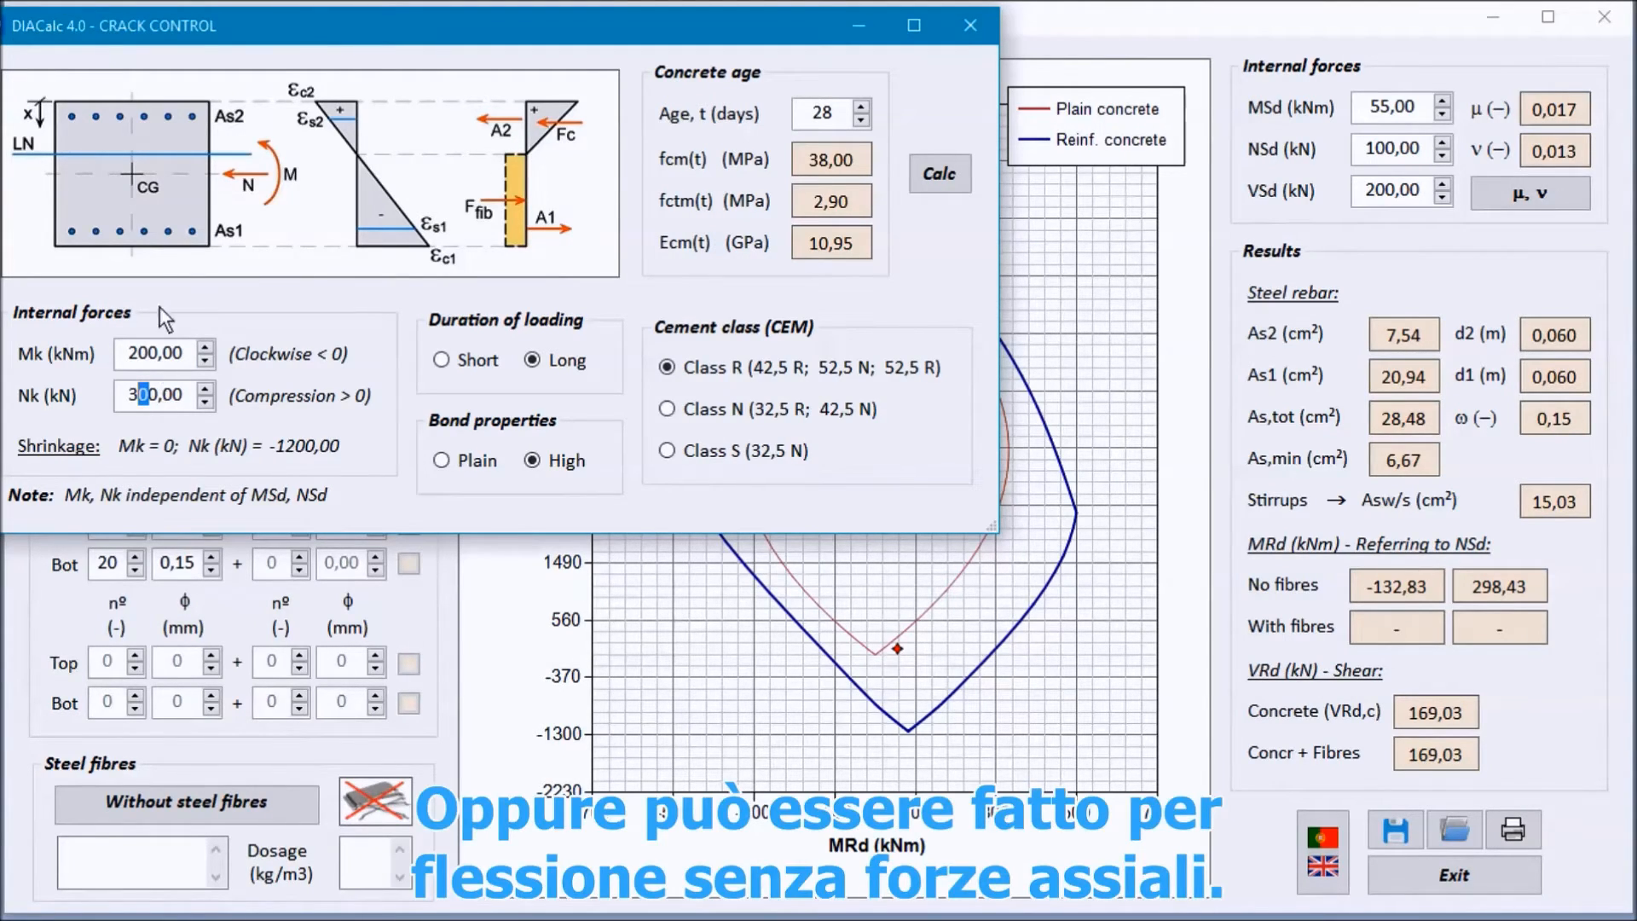
{"action": "left_click", "coordinate": [165, 354]}
{"action": "left_click", "coordinate": [171, 399]}
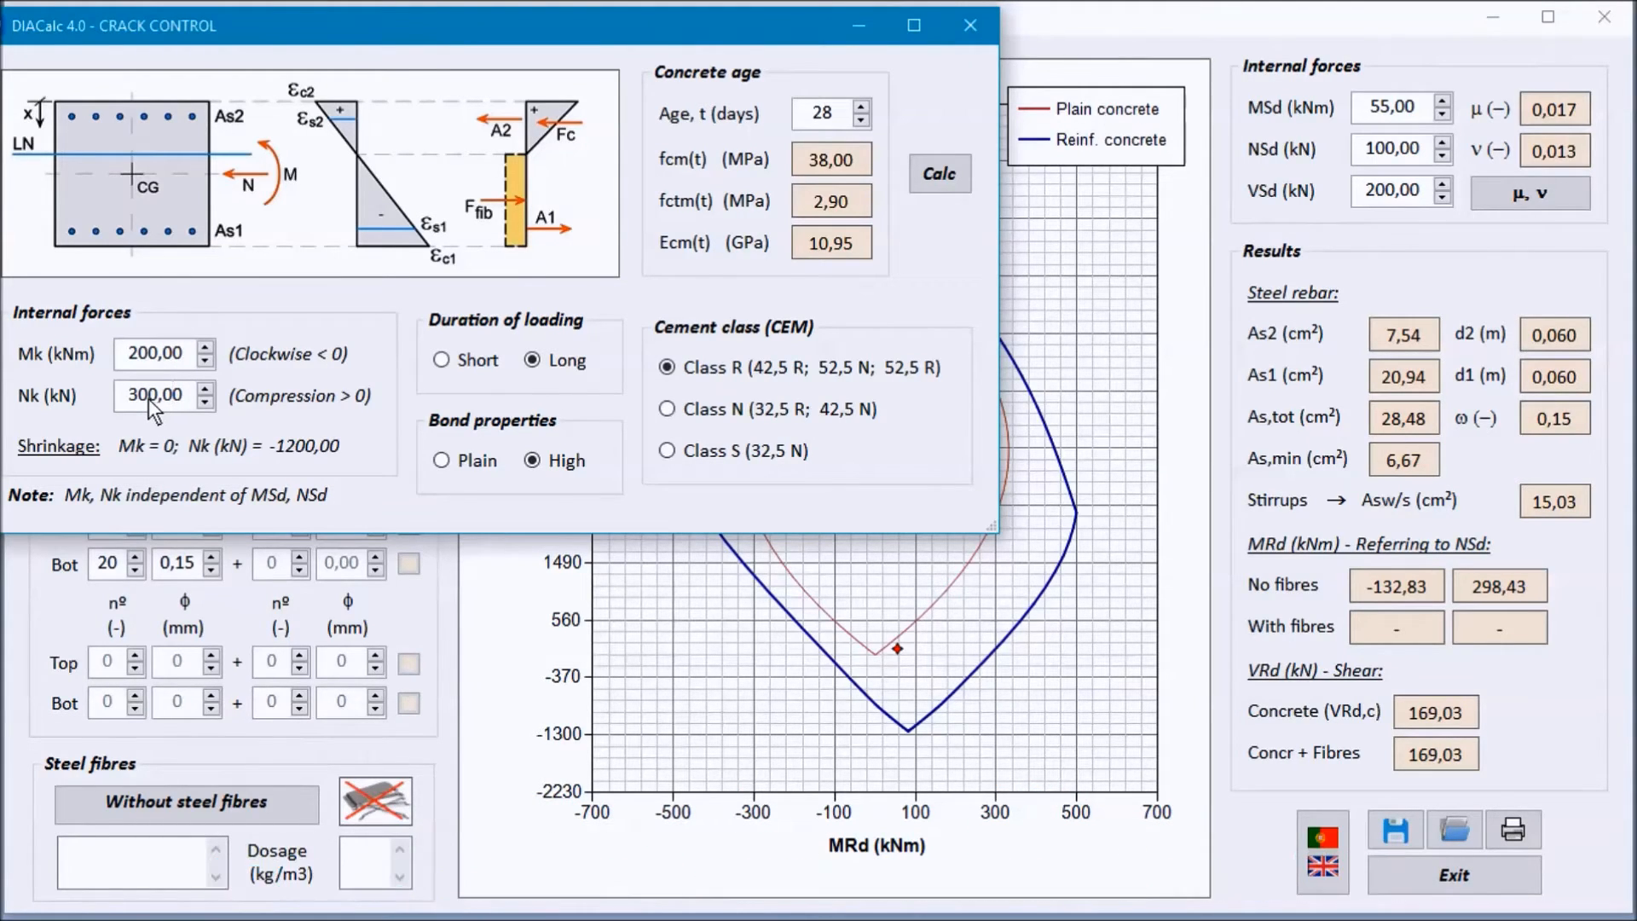
Step: Try the Short loading duration and the Class N cement in crack control, and restore Long loading and Class R
{"action": "left_click", "coordinate": [476, 359]}
{"action": "left_click", "coordinate": [537, 363]}
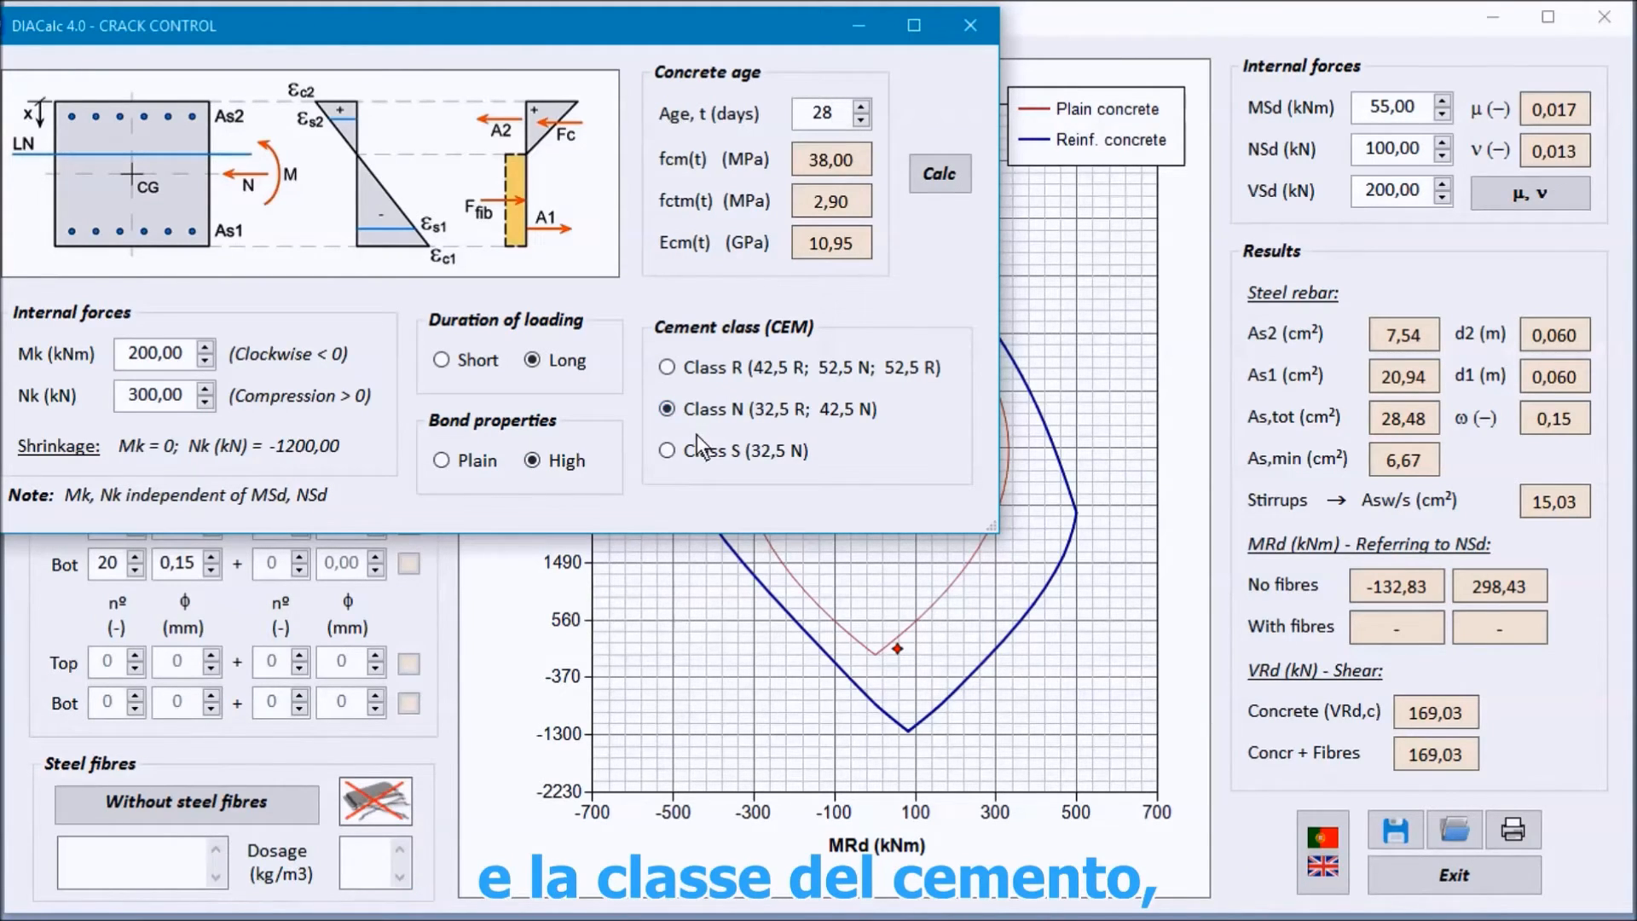
{"action": "left_click", "coordinate": [723, 368]}
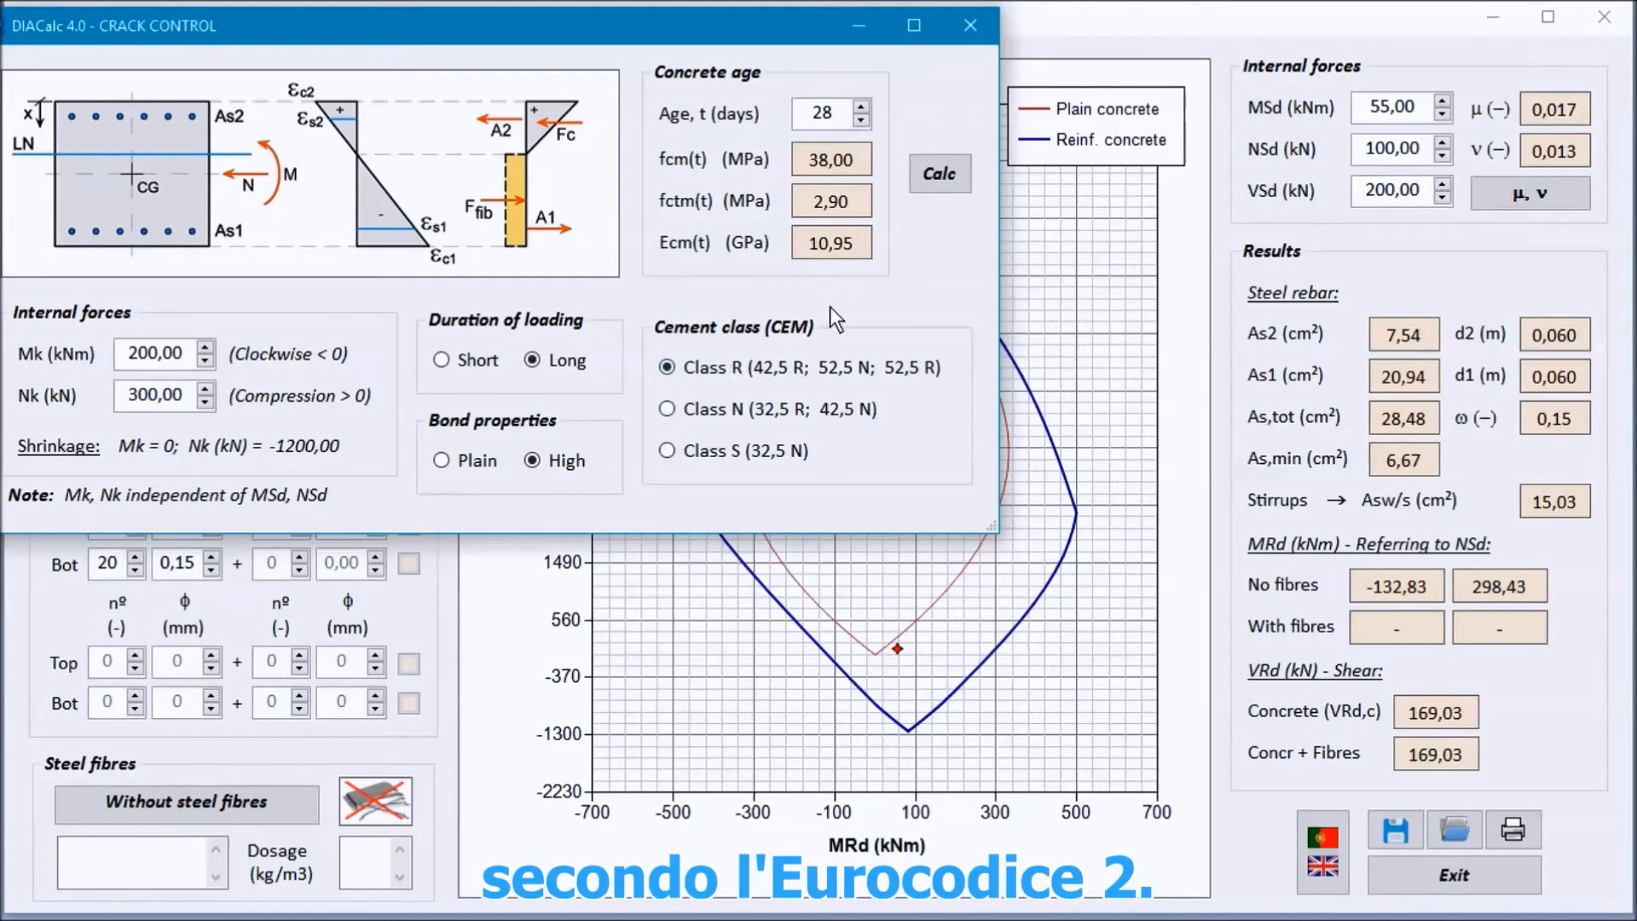
Step: Calculate crack control for the section without steel fibres and review its stresses and crack width results
{"action": "left_click", "coordinate": [934, 172]}
{"action": "left_click_drag", "start_coordinate": [904, 23], "coordinate": [868, 23]}
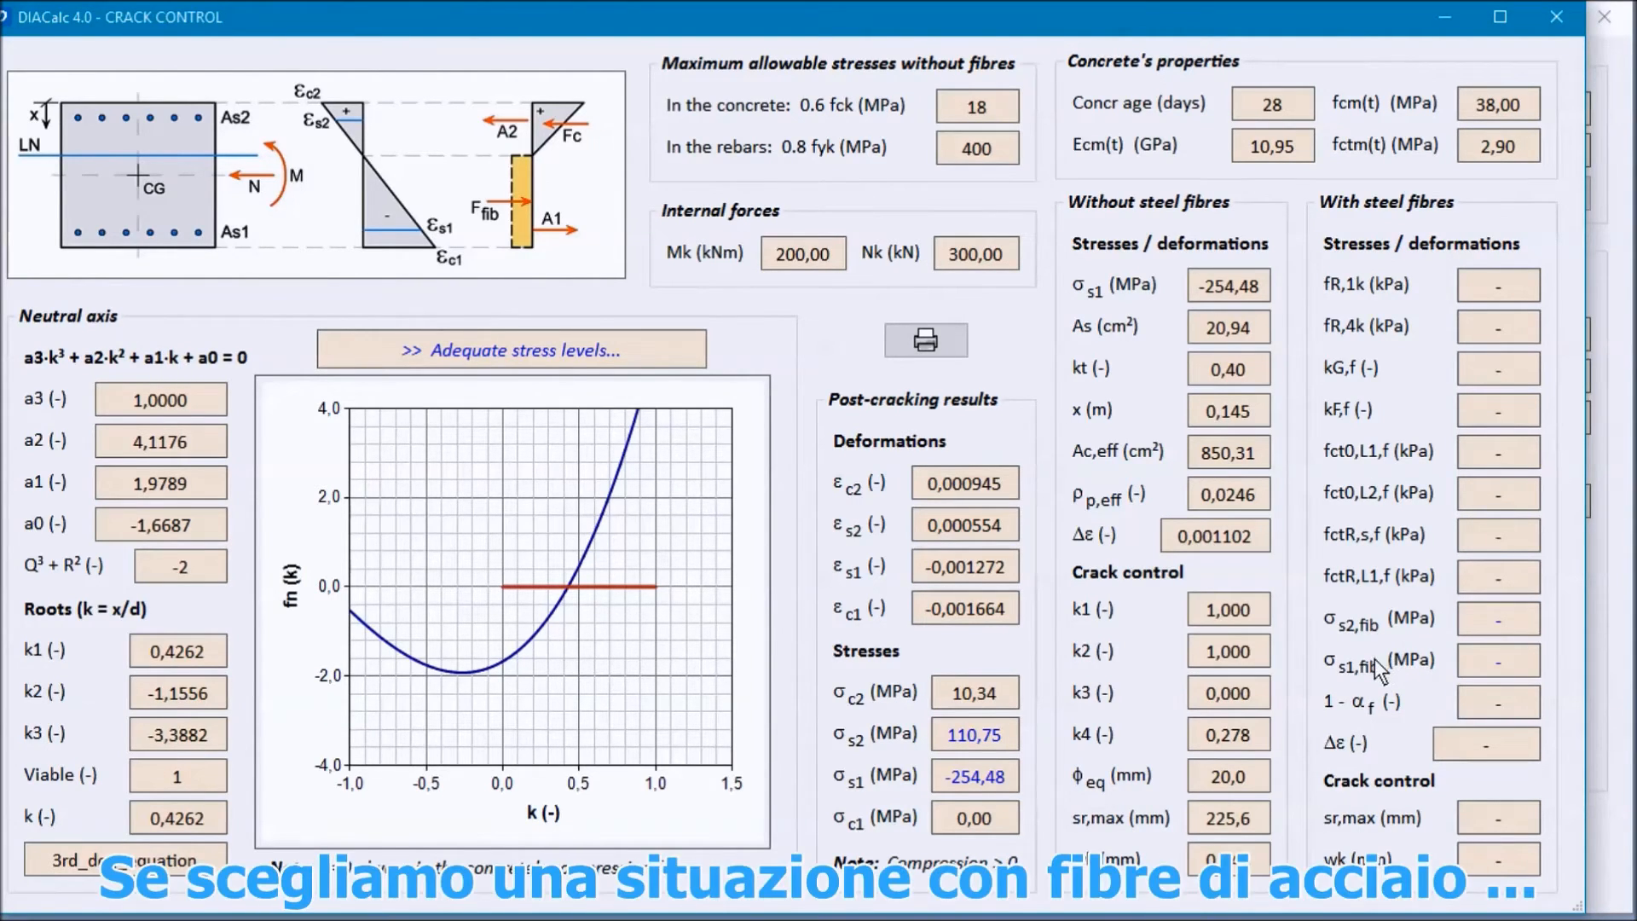
{"action": "left_click", "coordinate": [1556, 17]}
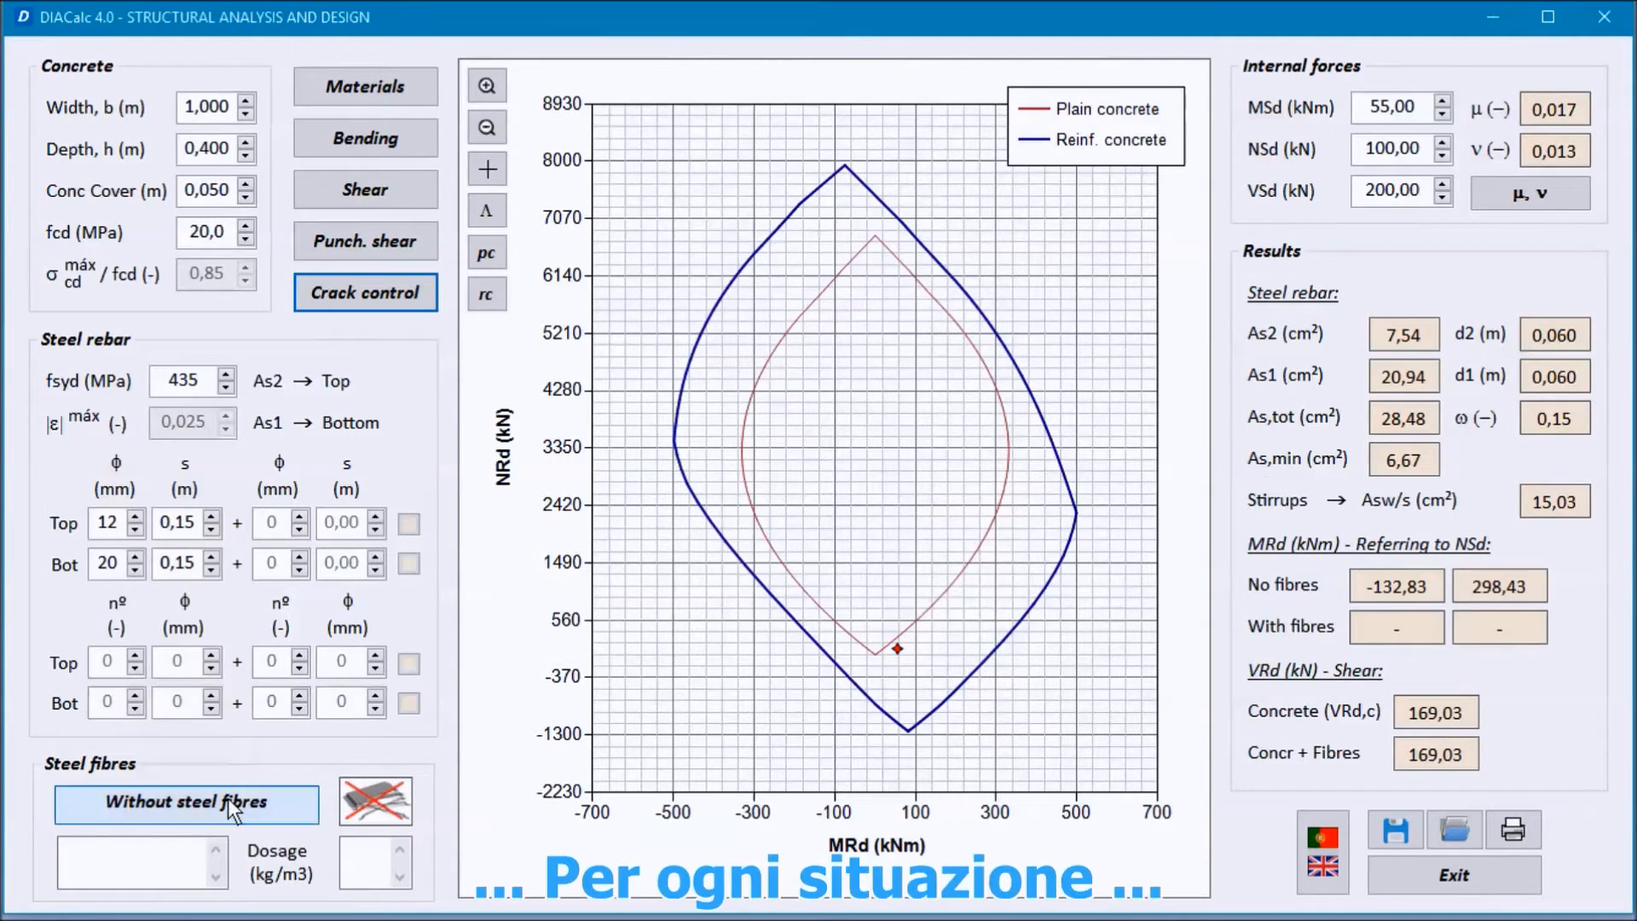
Step: Switch the section to steel fibre reinforcement and recalculate crack control with the same inputs to review its results
{"action": "left_click", "coordinate": [228, 798]}
{"action": "left_click", "coordinate": [396, 295]}
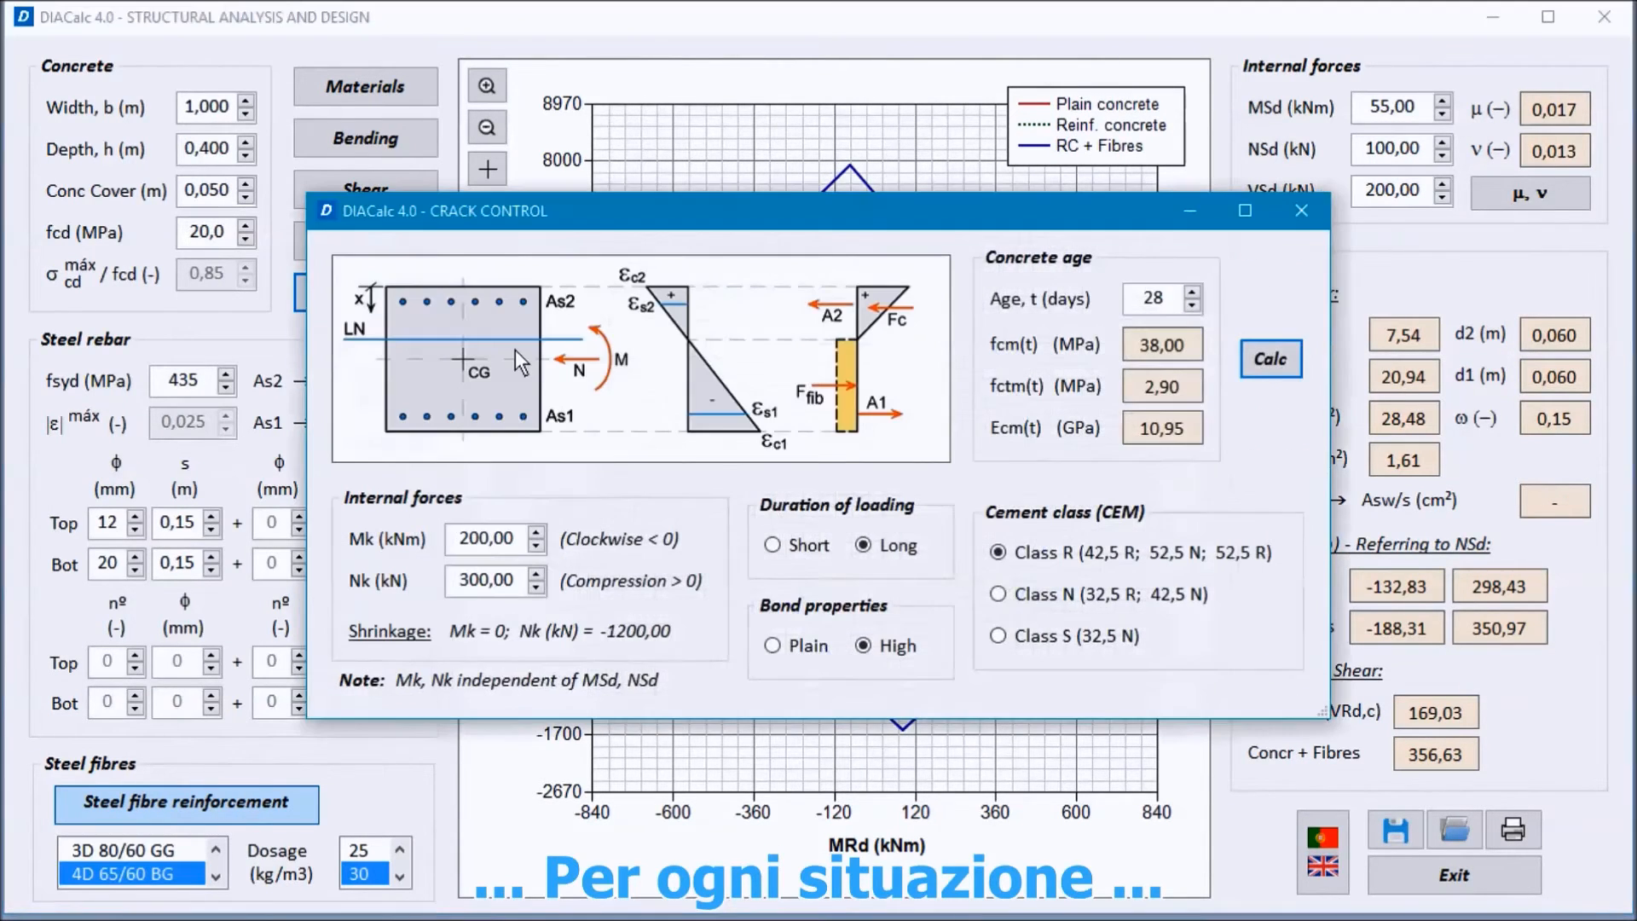
{"action": "left_click_drag", "start_coordinate": [822, 266], "coordinate": [523, 10]}
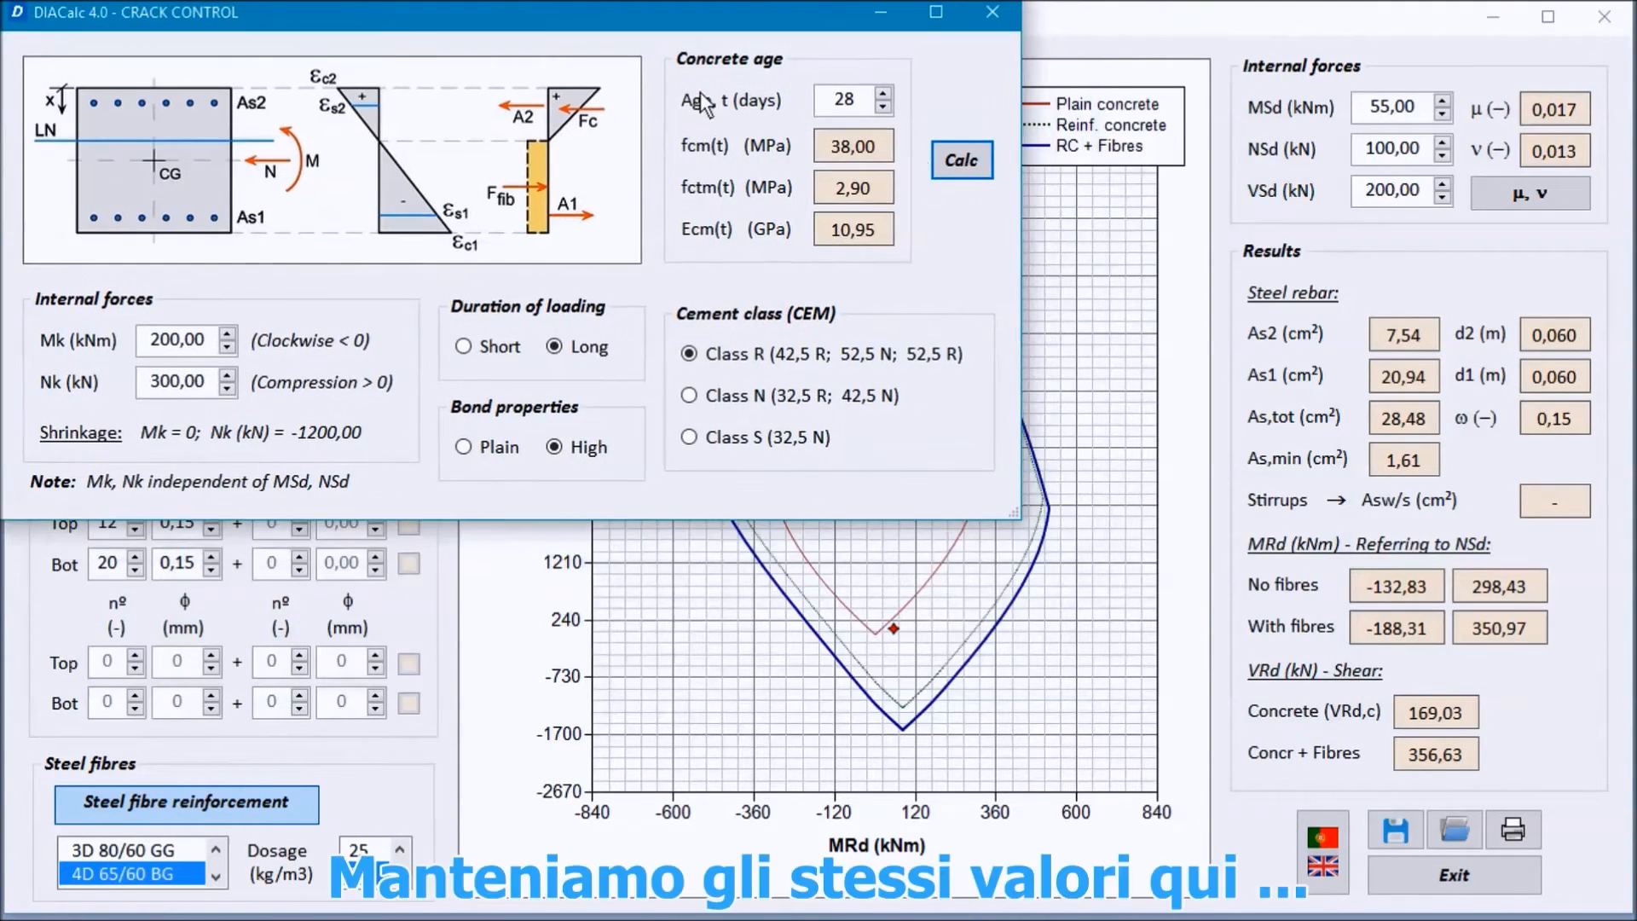
{"action": "left_click", "coordinate": [962, 167]}
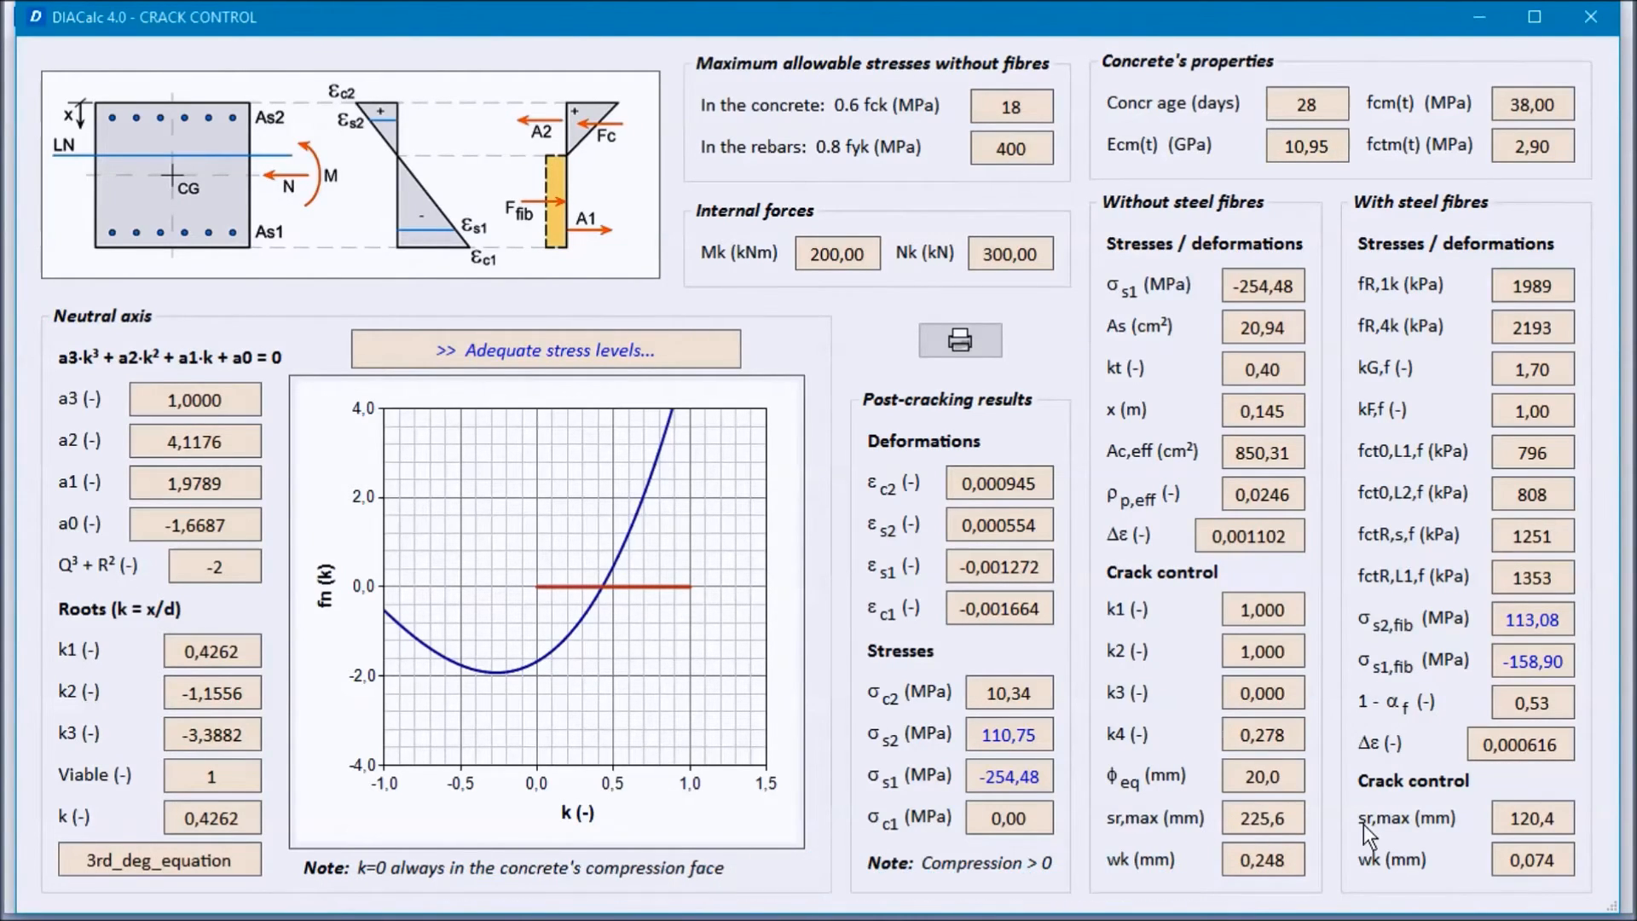
{"action": "left_click_drag", "start_coordinate": [955, 18], "coordinate": [914, 6]}
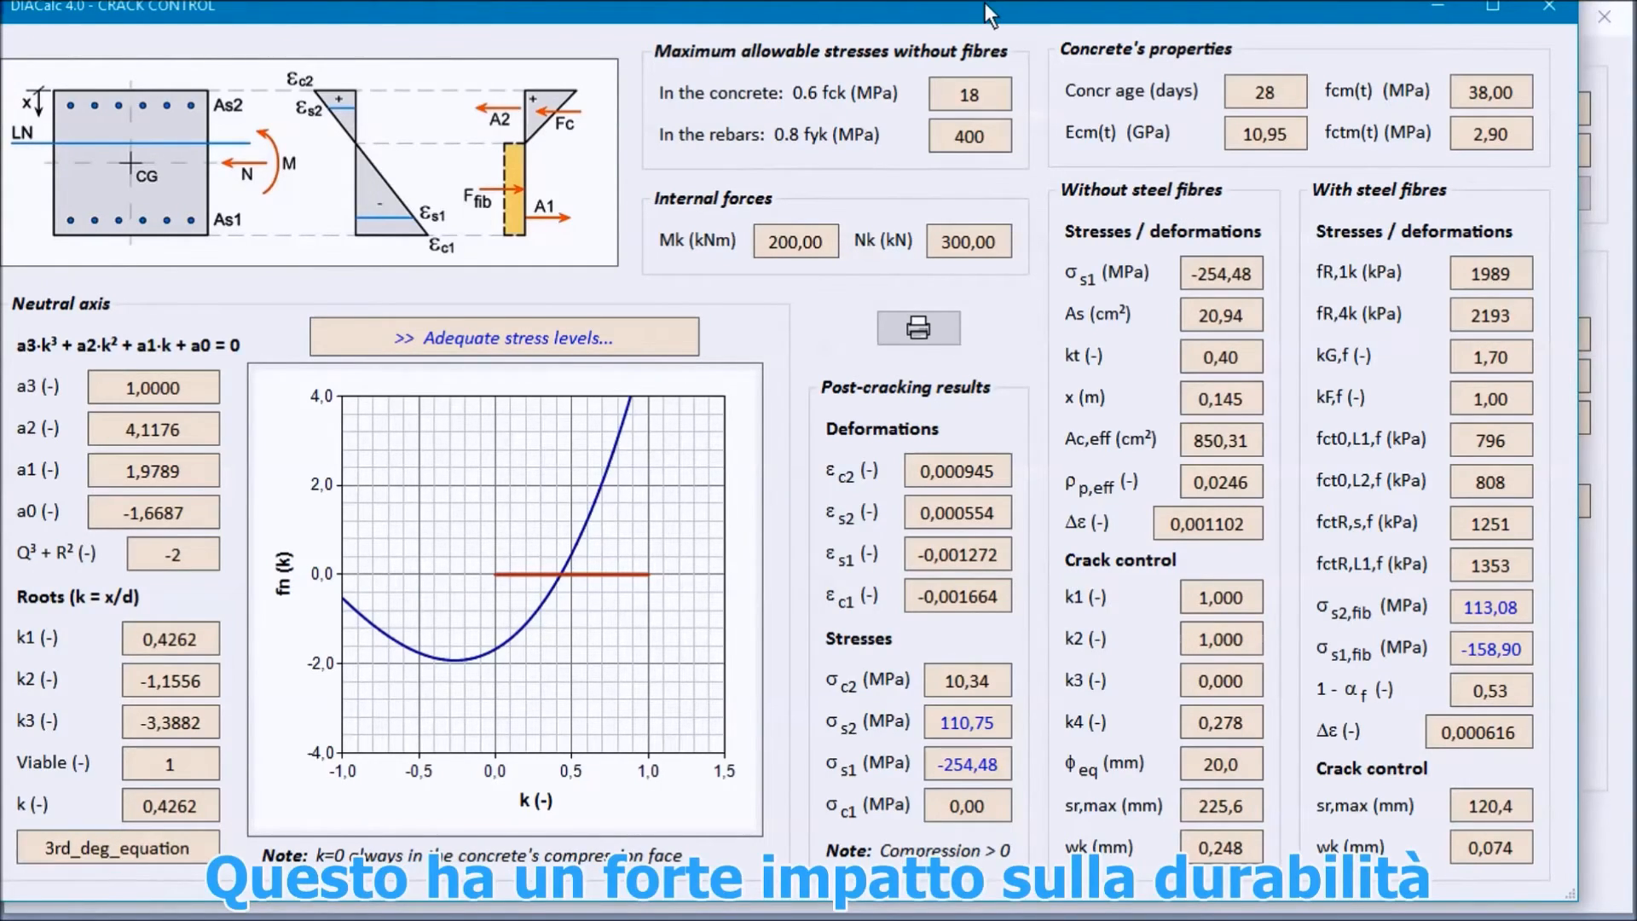
{"action": "left_click", "coordinate": [1567, 19]}
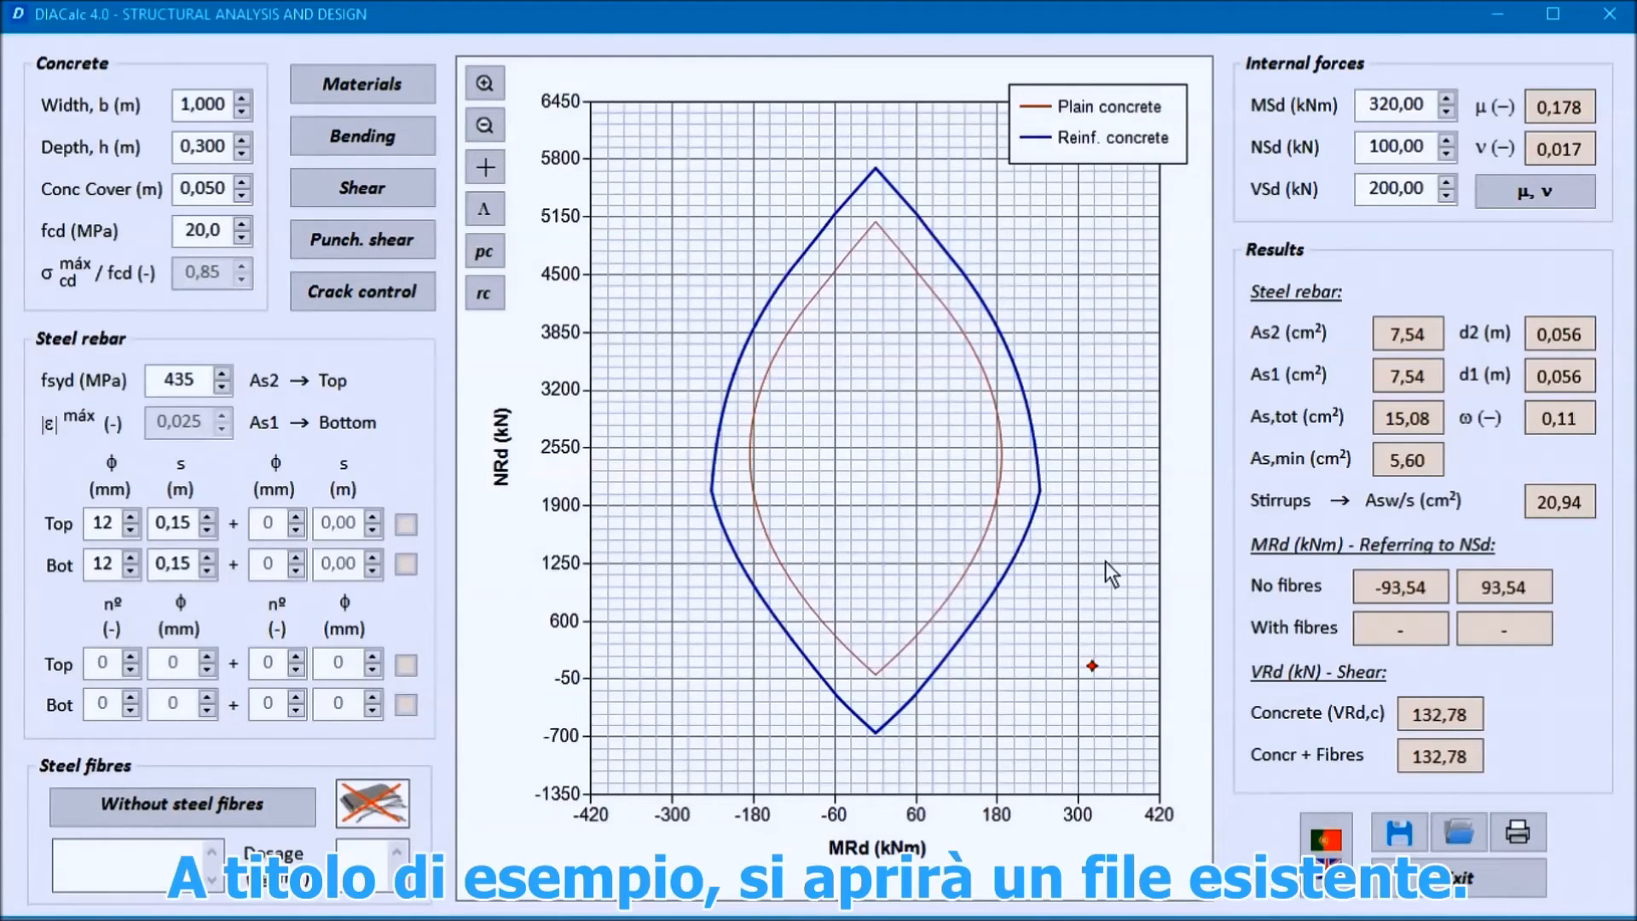
Step: Open the existing case file Proj1_Case1.dia from the DIACalc - Slab1 folder
{"action": "left_click", "coordinate": [1460, 831]}
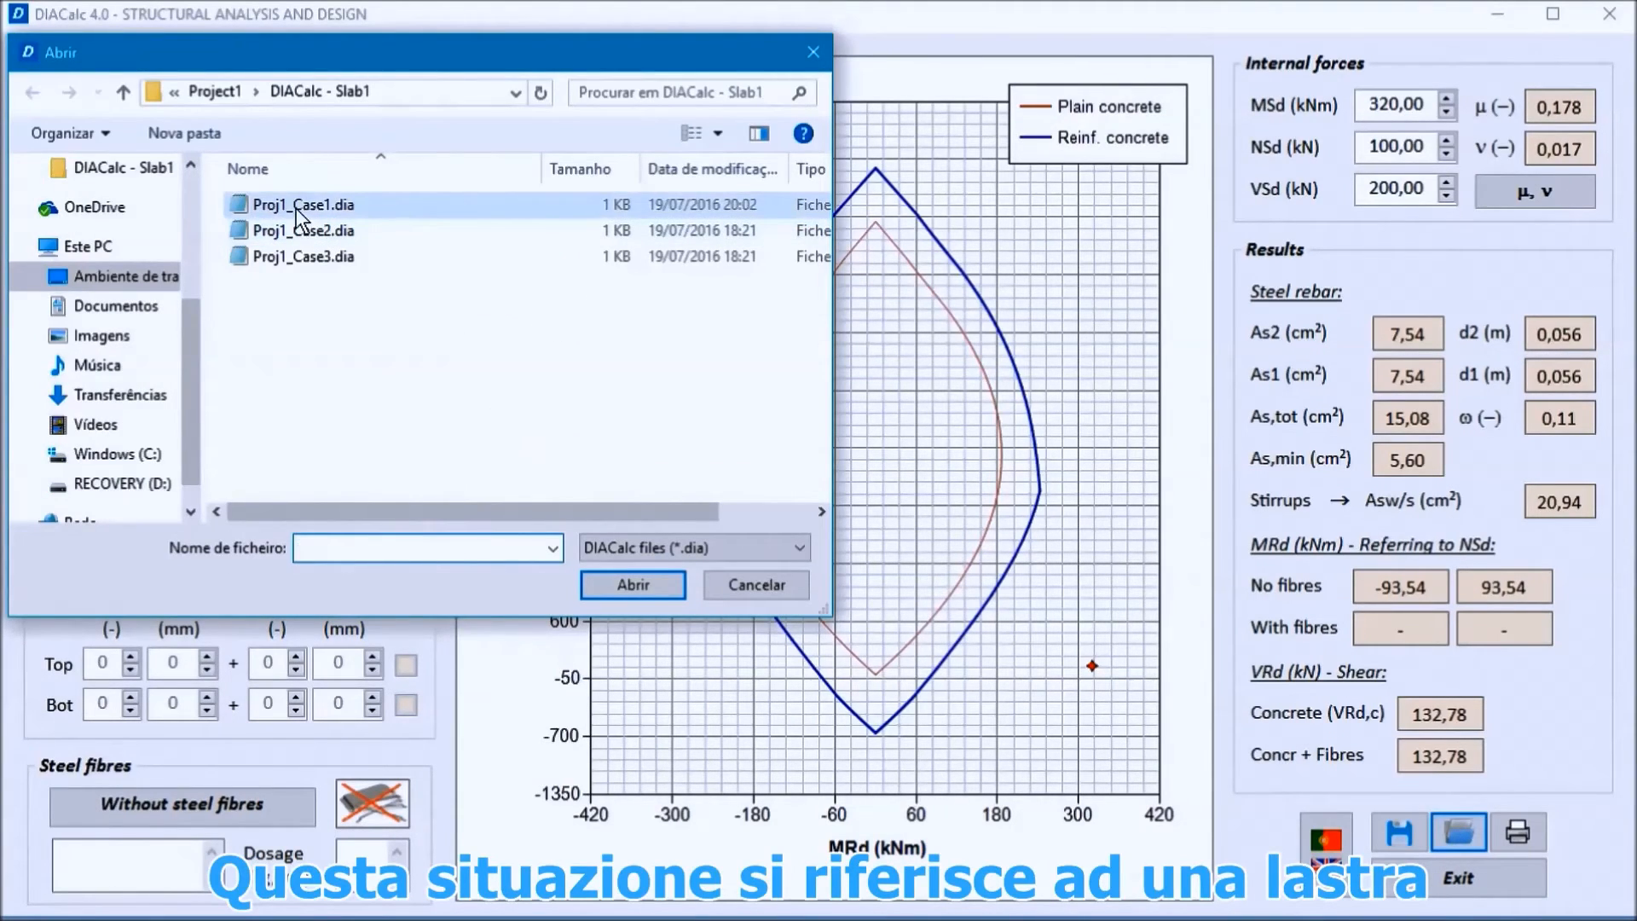
{"action": "left_click", "coordinate": [295, 208]}
{"action": "left_click", "coordinate": [621, 580]}
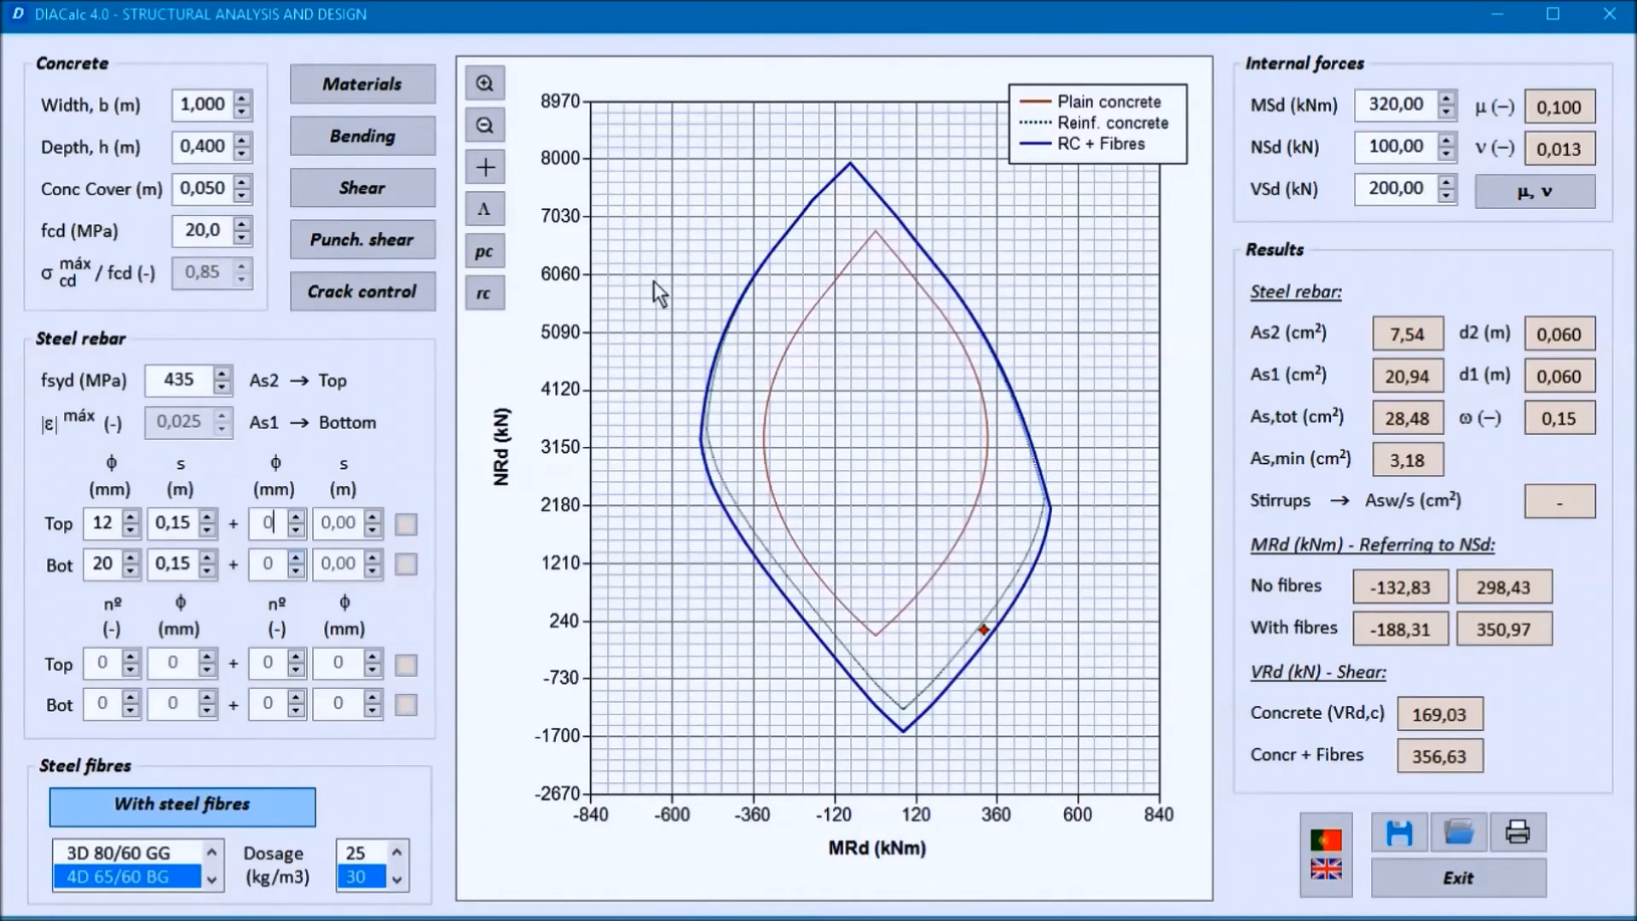
Step: Zoom the interaction diagram to 0–550 kNm on the MRd axis and 0–8000 kN on the NRd axis
{"action": "left_click", "coordinate": [481, 84]}
{"action": "left_click", "coordinate": [489, 82]}
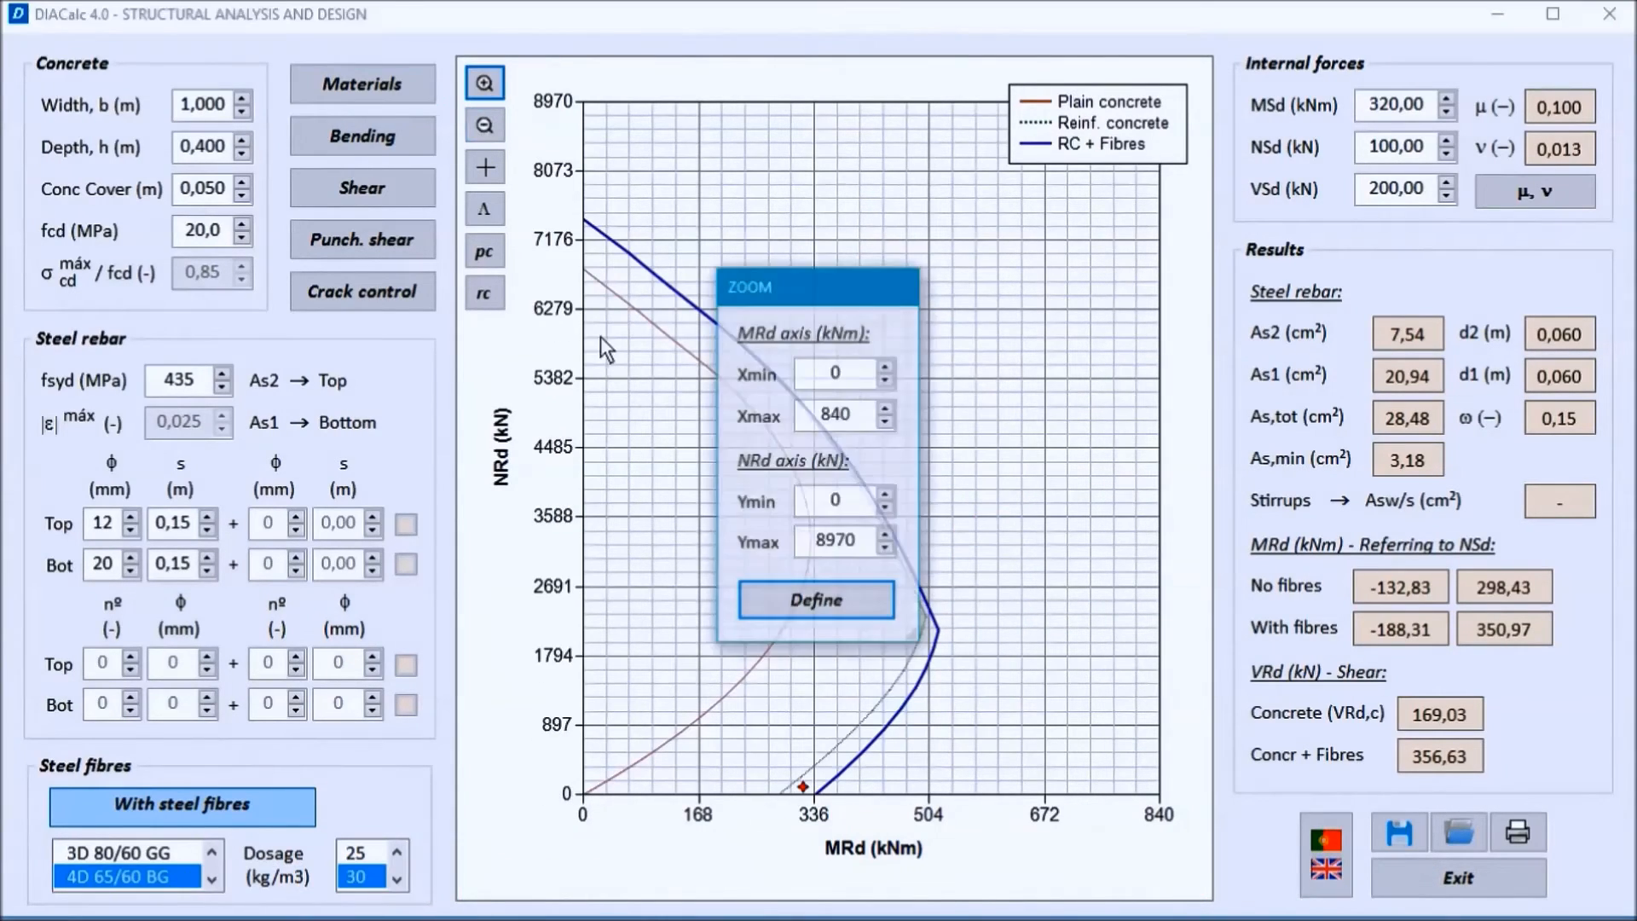
{"action": "left_click_drag", "start_coordinate": [851, 415], "coordinate": [824, 416]}
{"action": "type", "text": "550"}
{"action": "left_click_drag", "start_coordinate": [856, 543], "coordinate": [827, 549]}
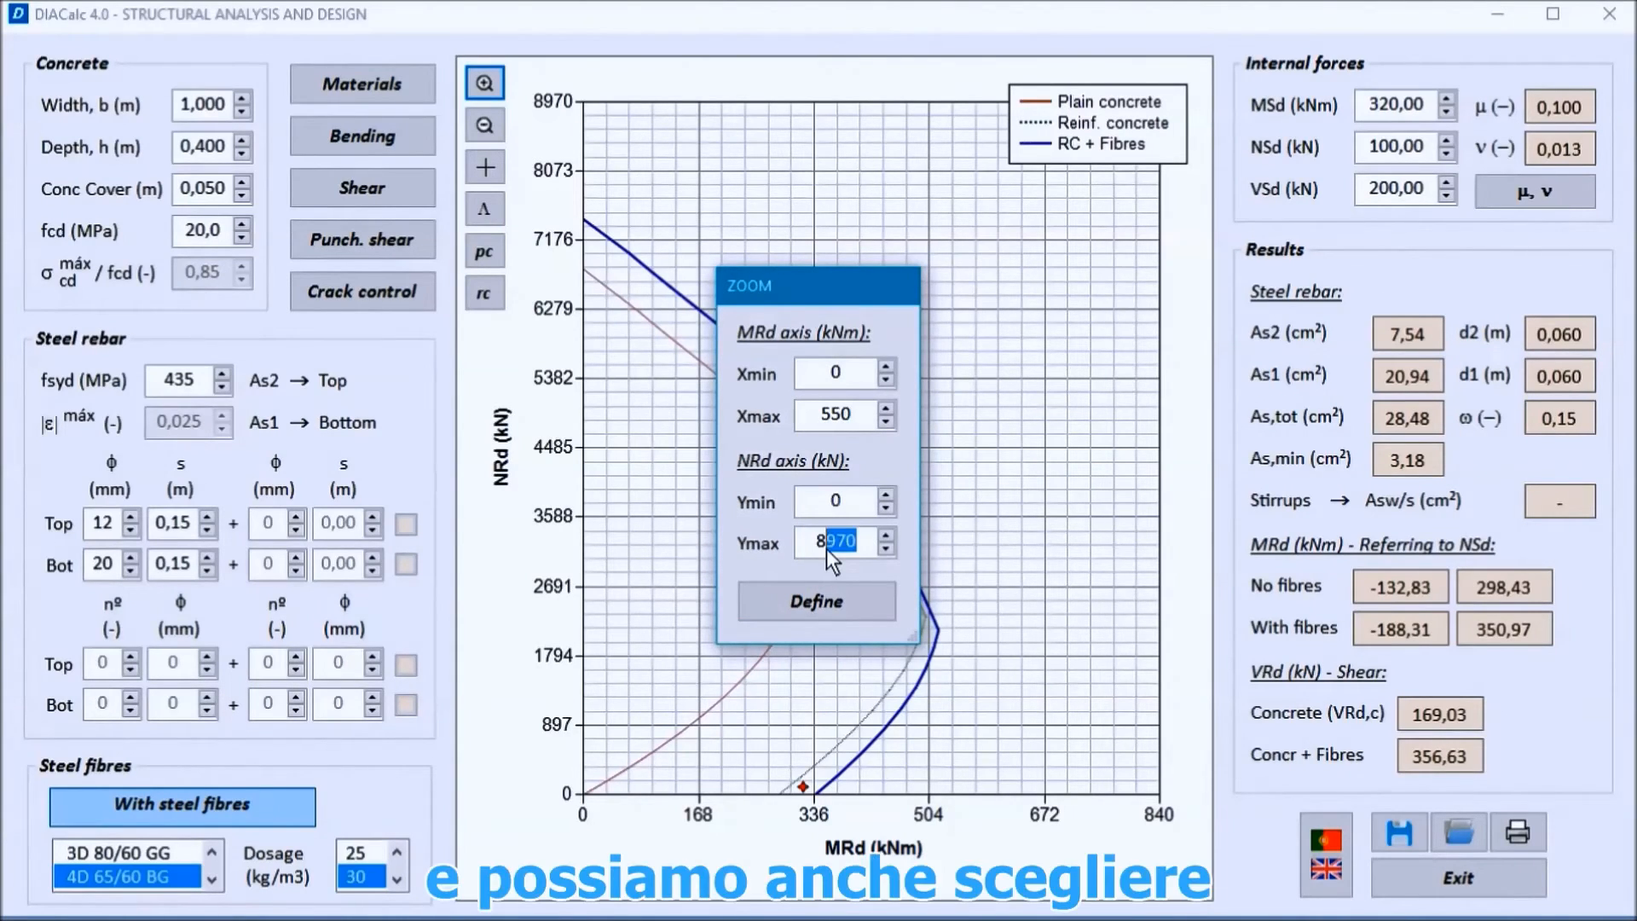
{"action": "left_click", "coordinate": [820, 611]}
Step: Set the report output language to Español (ES)
{"action": "left_click", "coordinate": [1326, 854]}
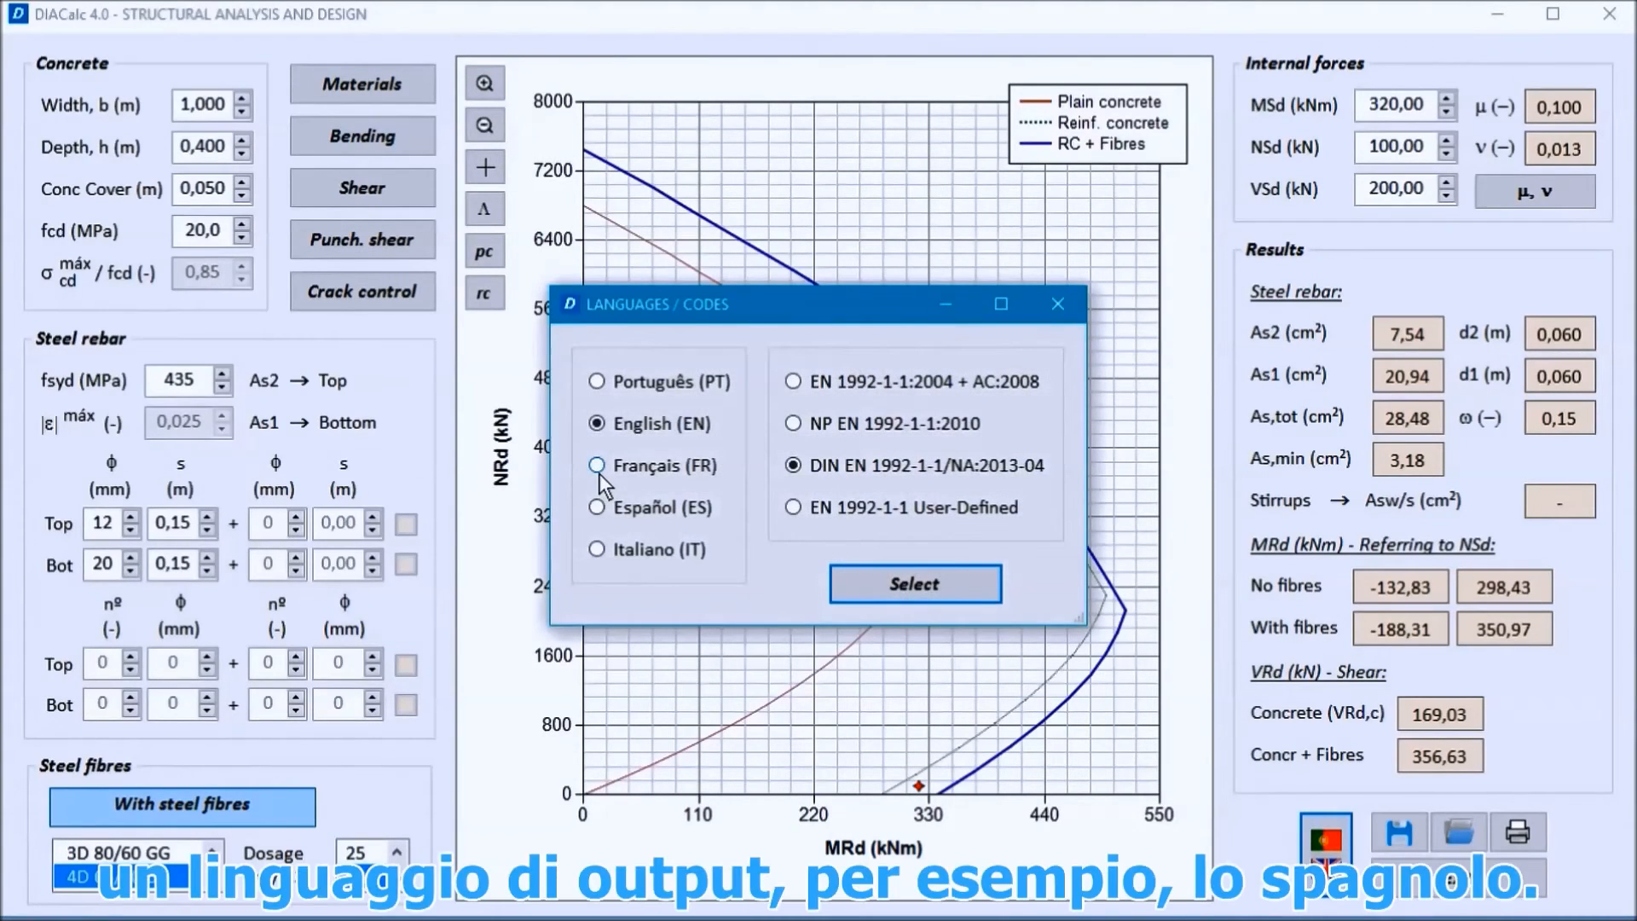
{"action": "left_click", "coordinate": [596, 507]}
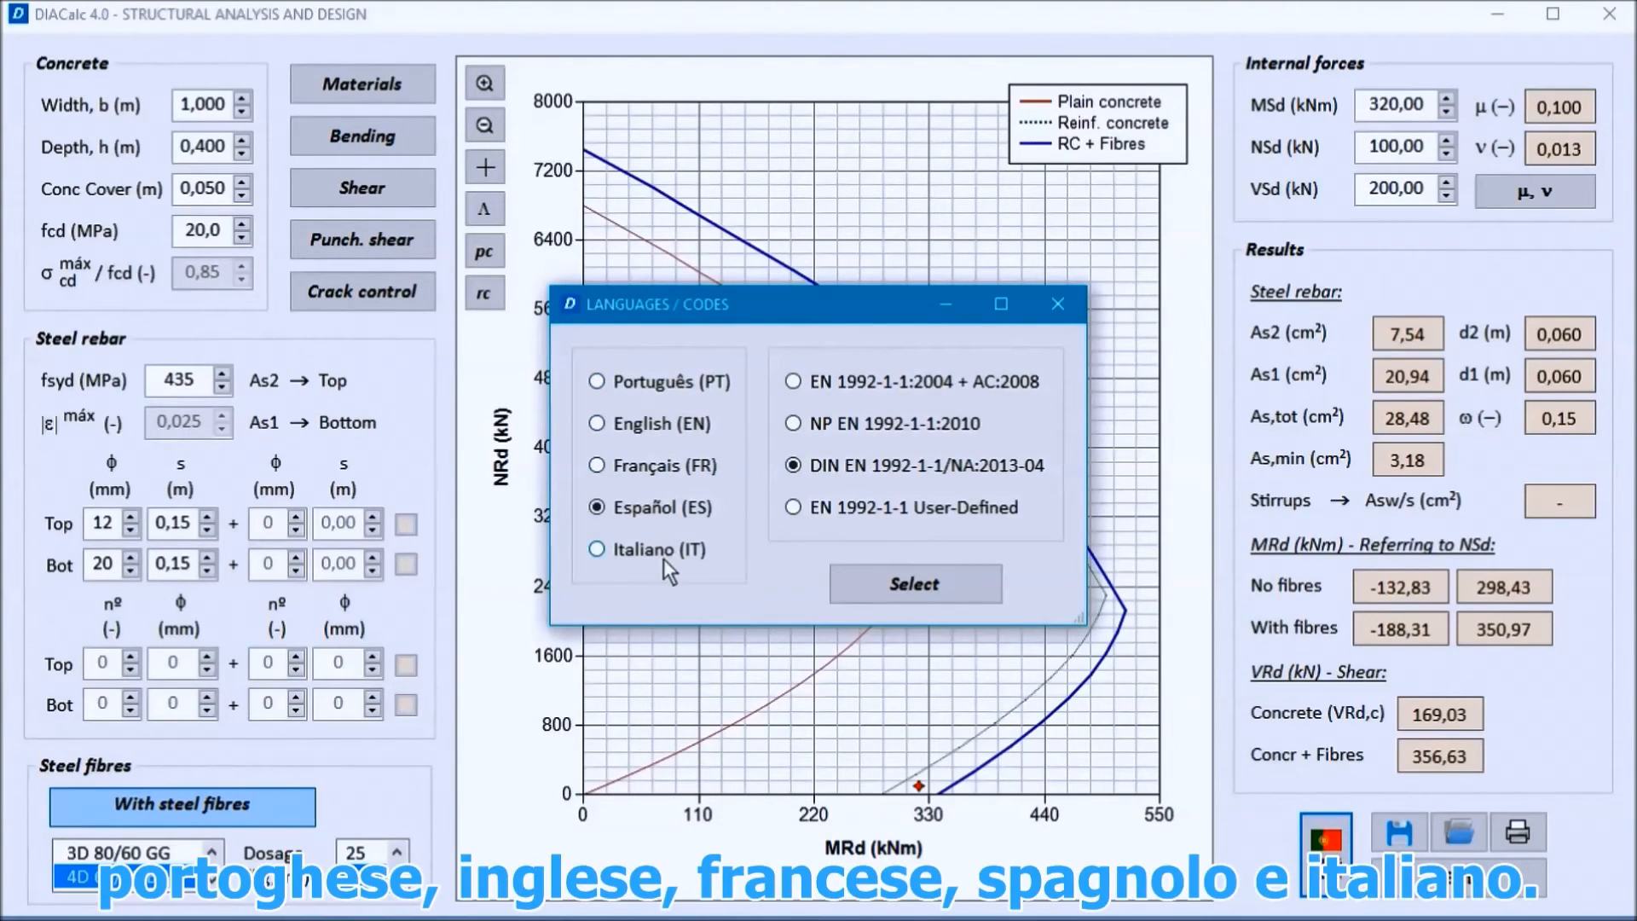
{"action": "left_click", "coordinate": [868, 585]}
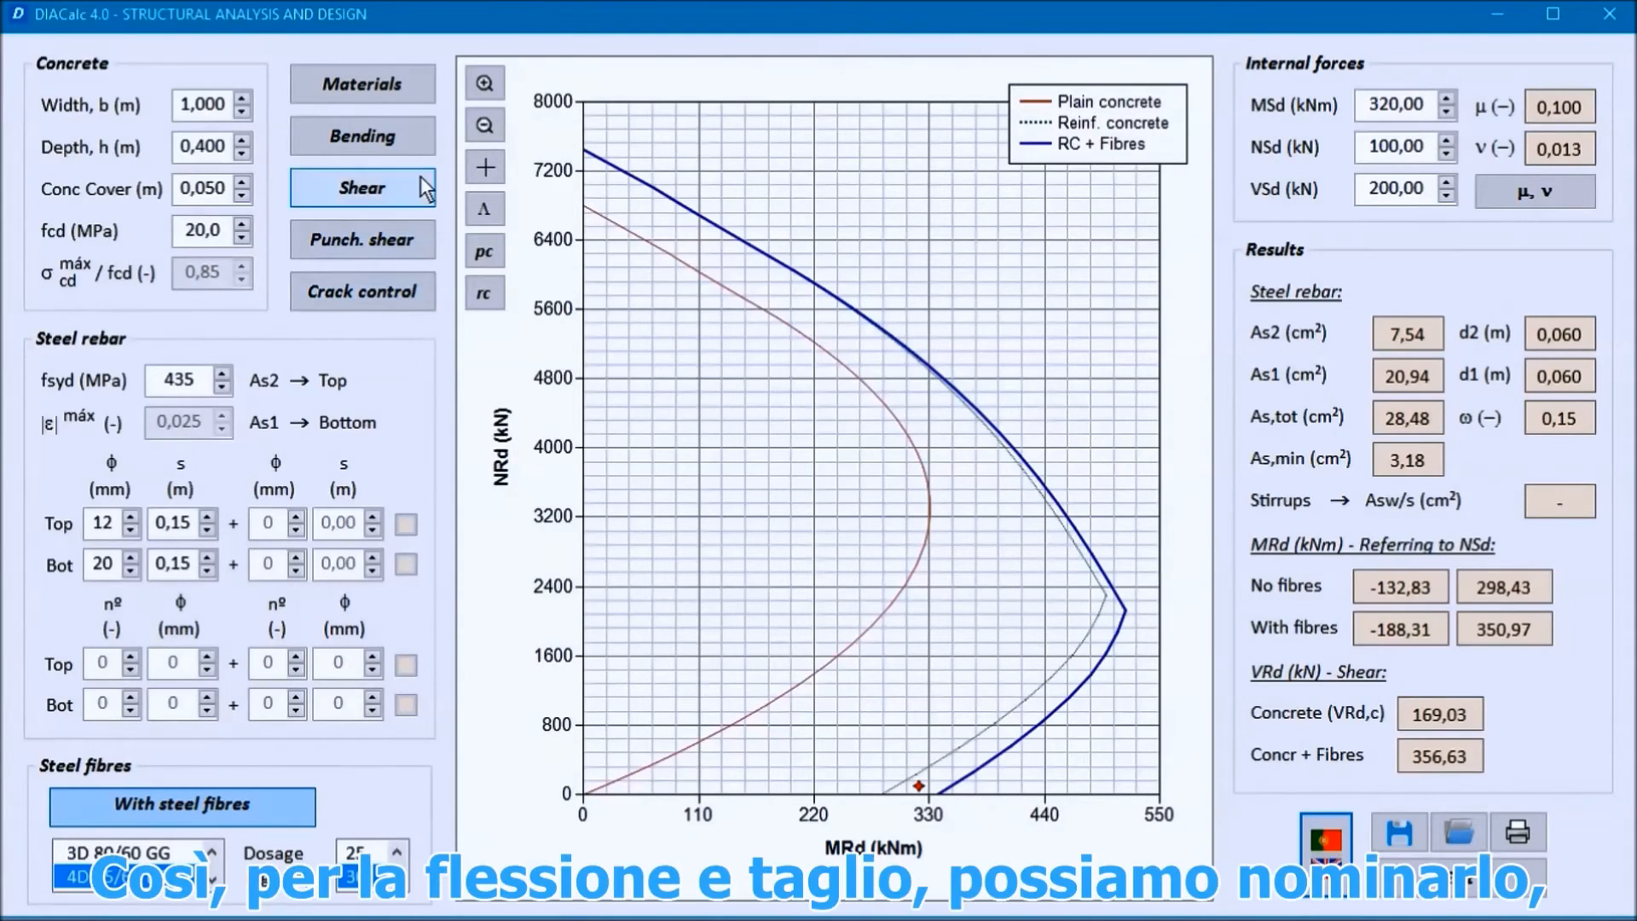
Step: Start exporting the bending and shear report for Project 1 with the case name "Case 1 - ULS - Section 1"
{"action": "left_click", "coordinate": [1517, 832]}
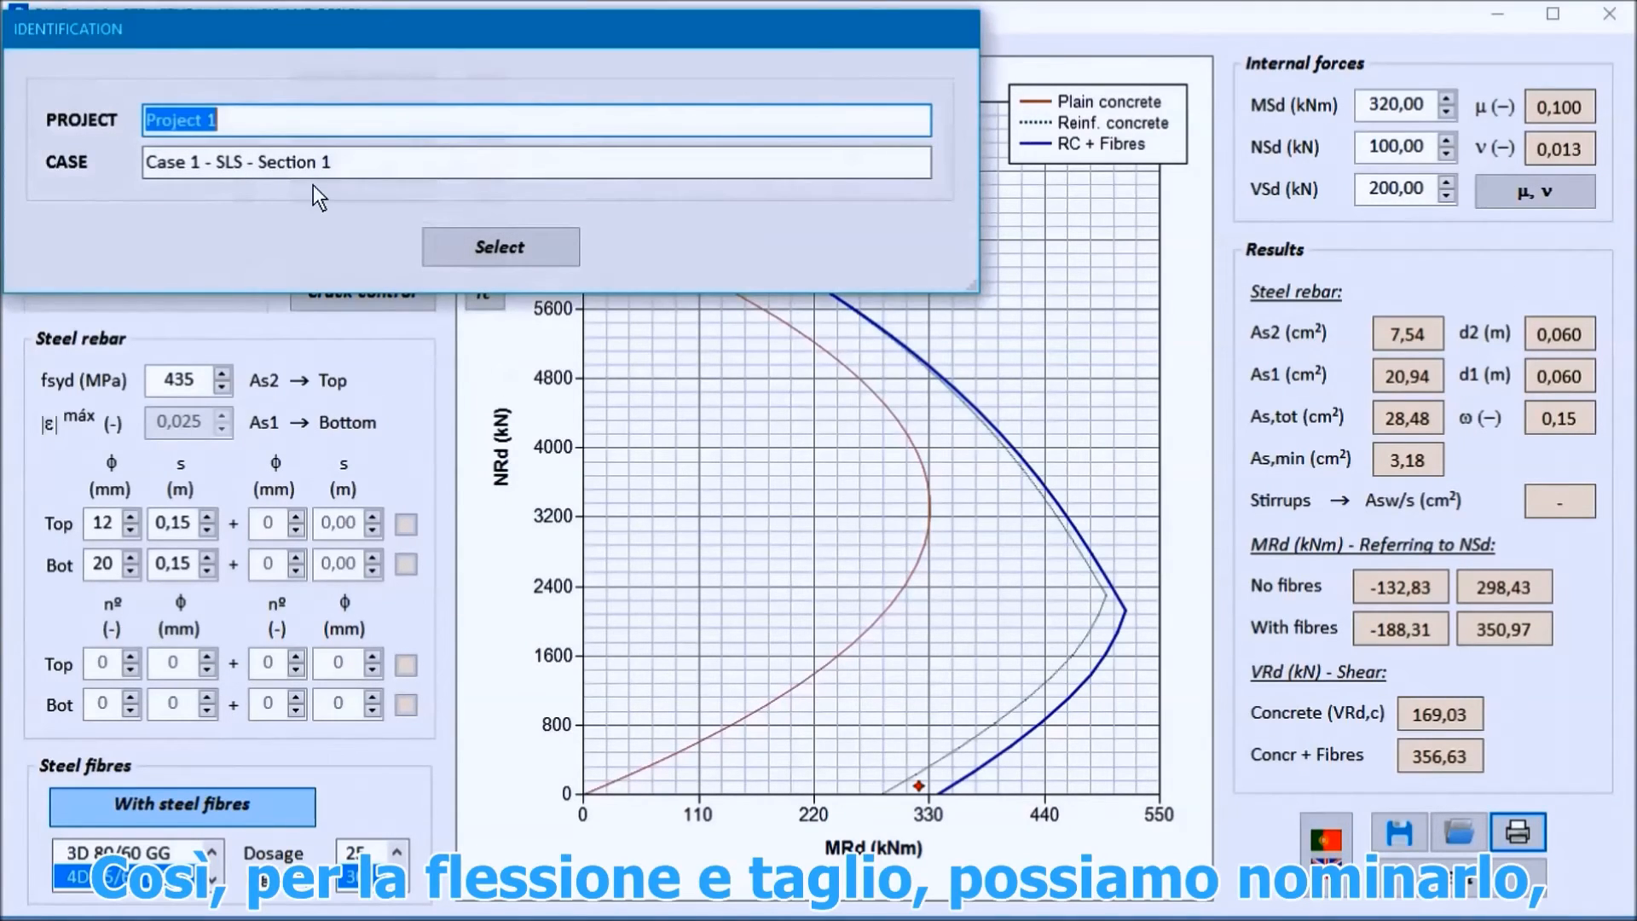
{"action": "left_click_drag", "start_coordinate": [236, 167], "coordinate": [218, 166]}
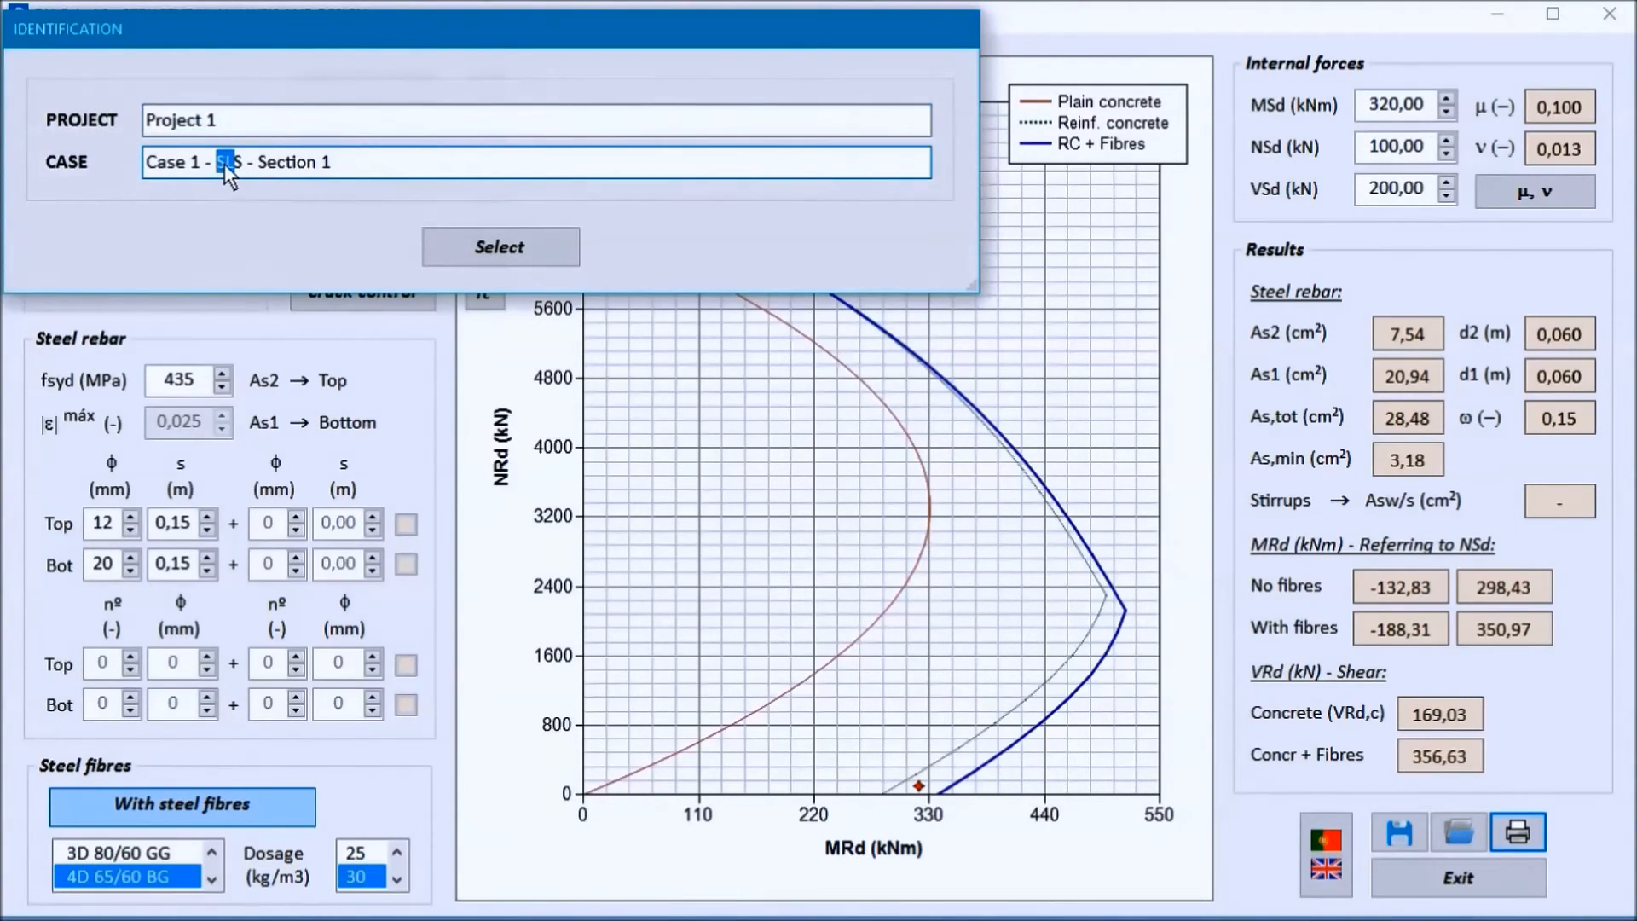
{"action": "type", "text": "UL"}
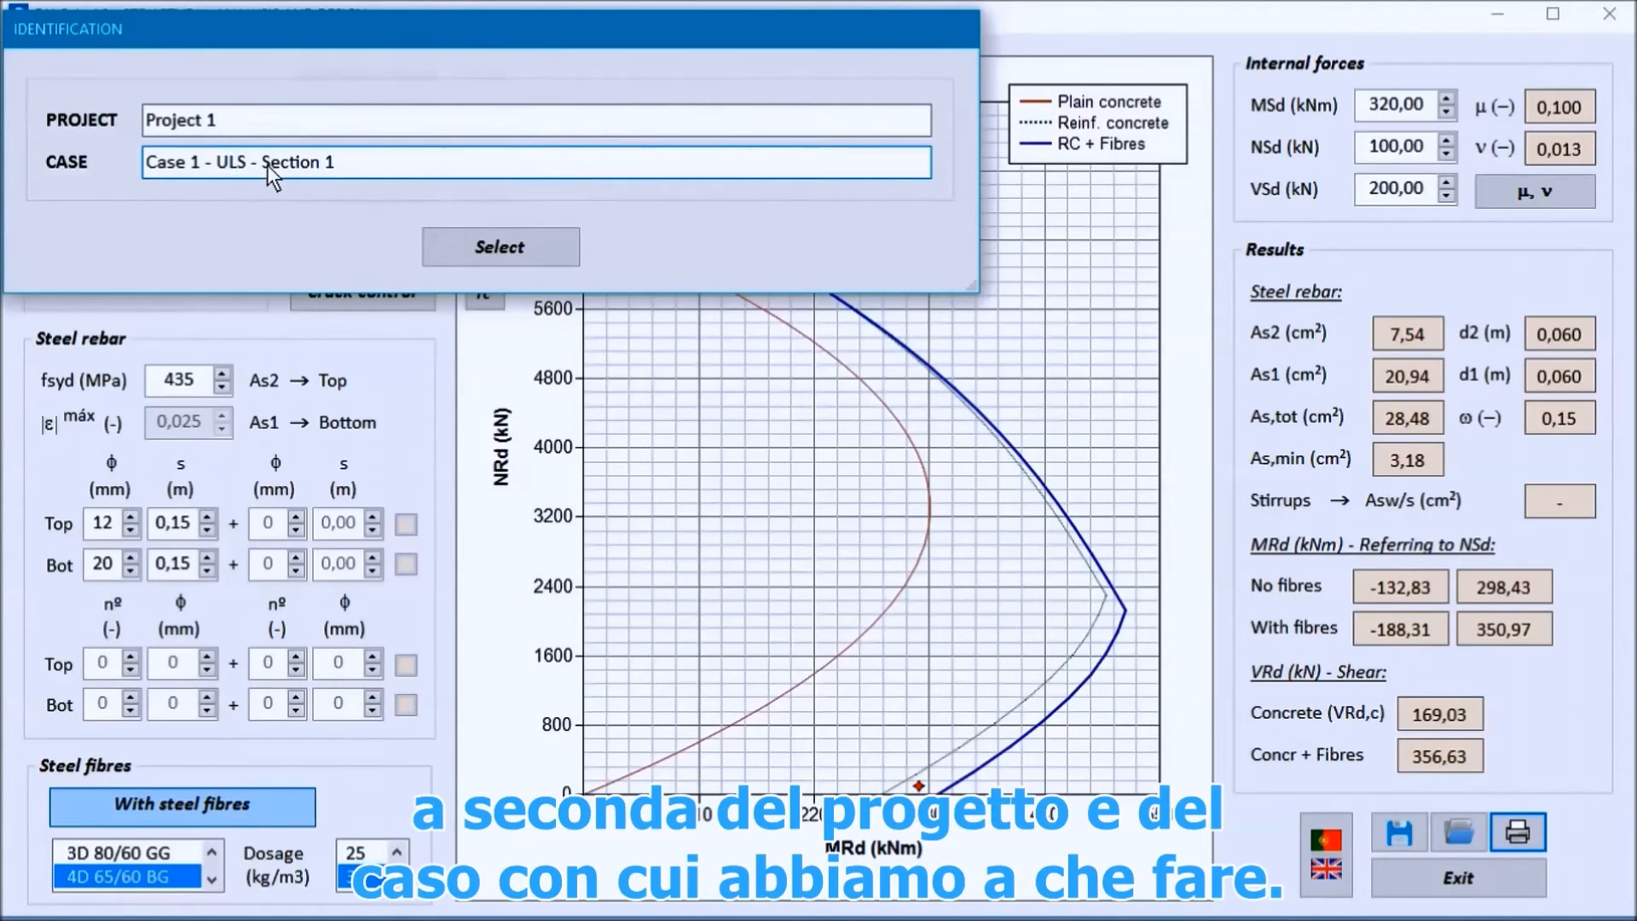
{"action": "left_click", "coordinate": [493, 250]}
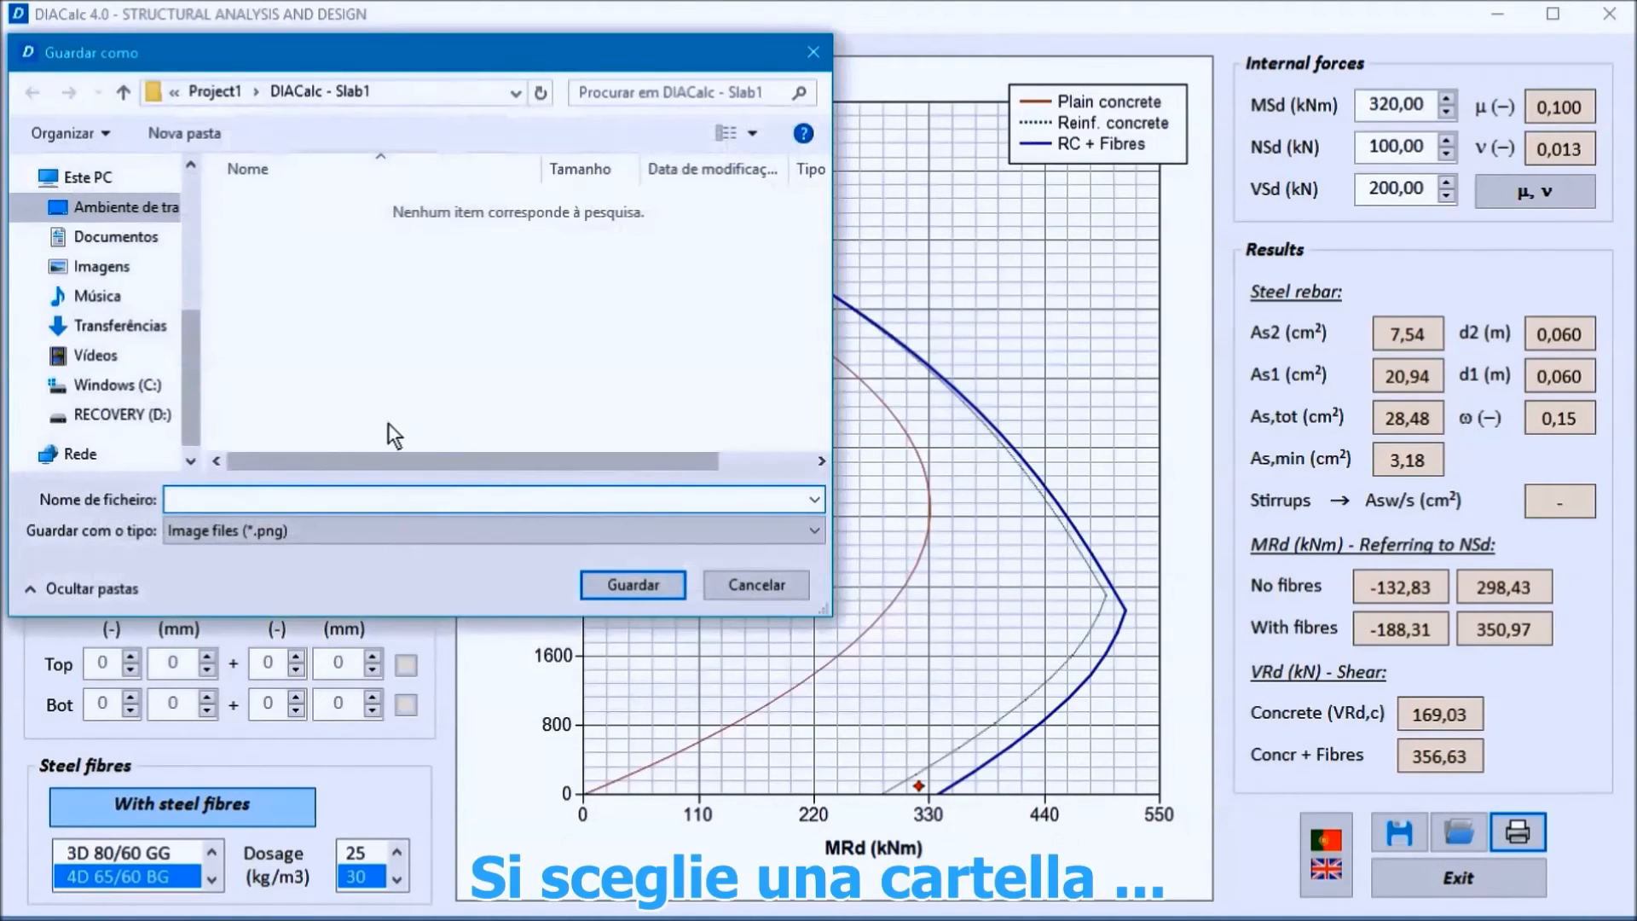
Step: Save the bending and shear report images as ULS1 in Project1 > Reports > 1_Case1 - MainSlab_SFRC on the desktop
{"action": "left_click", "coordinate": [136, 206]}
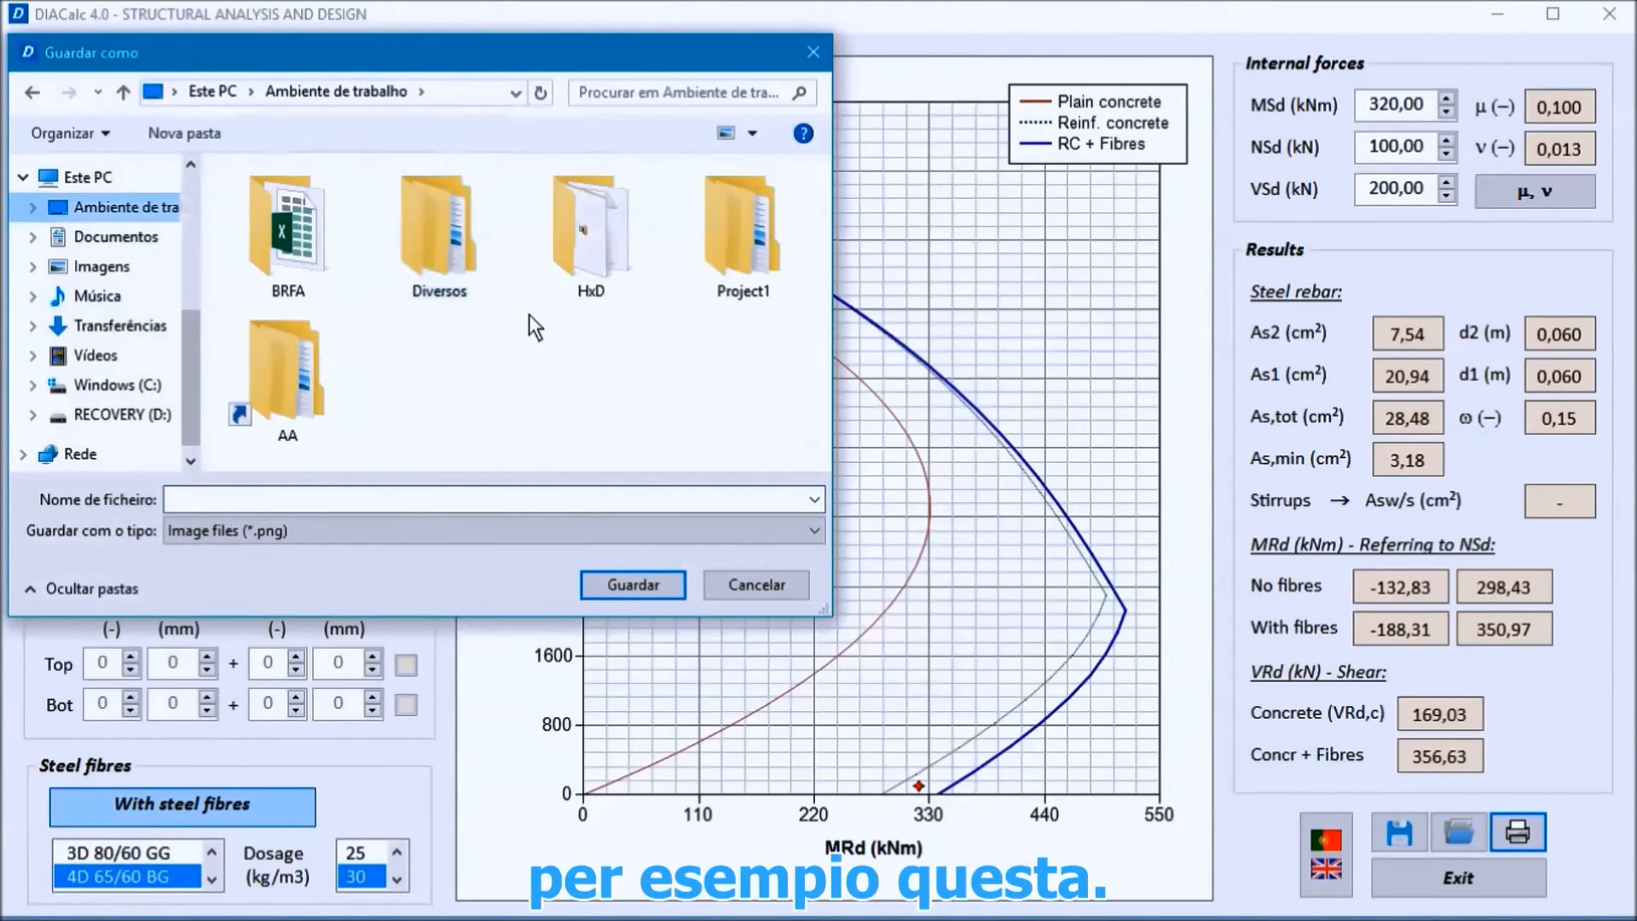
{"action": "double_click", "coordinate": [735, 267]}
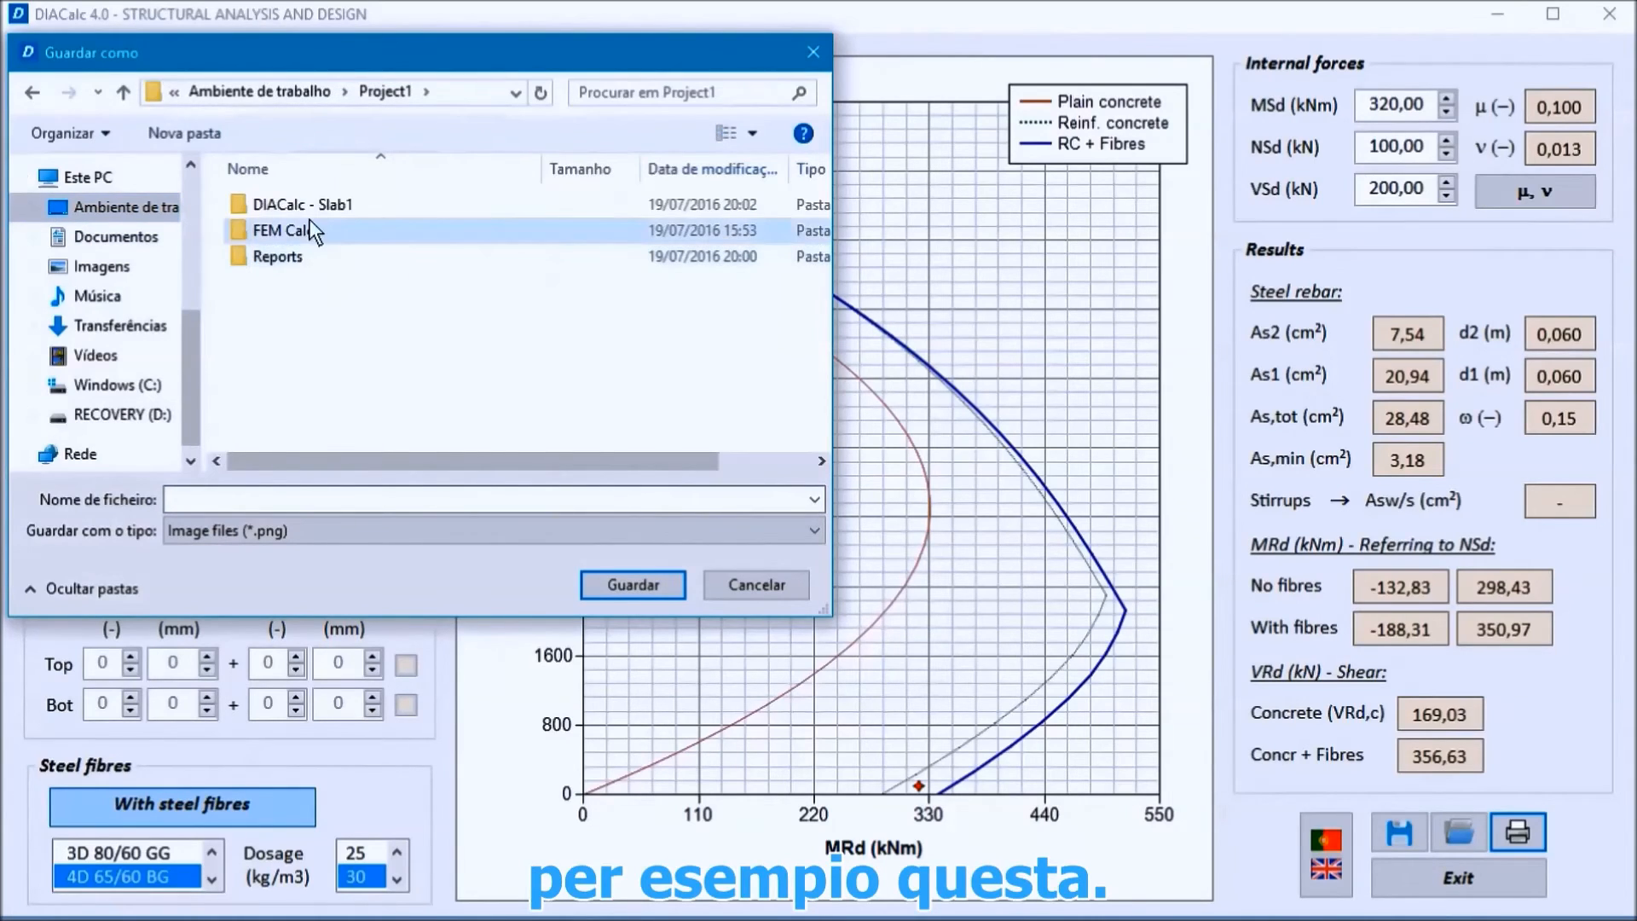
{"action": "double_click", "coordinate": [300, 252]}
{"action": "left_click", "coordinate": [319, 229]}
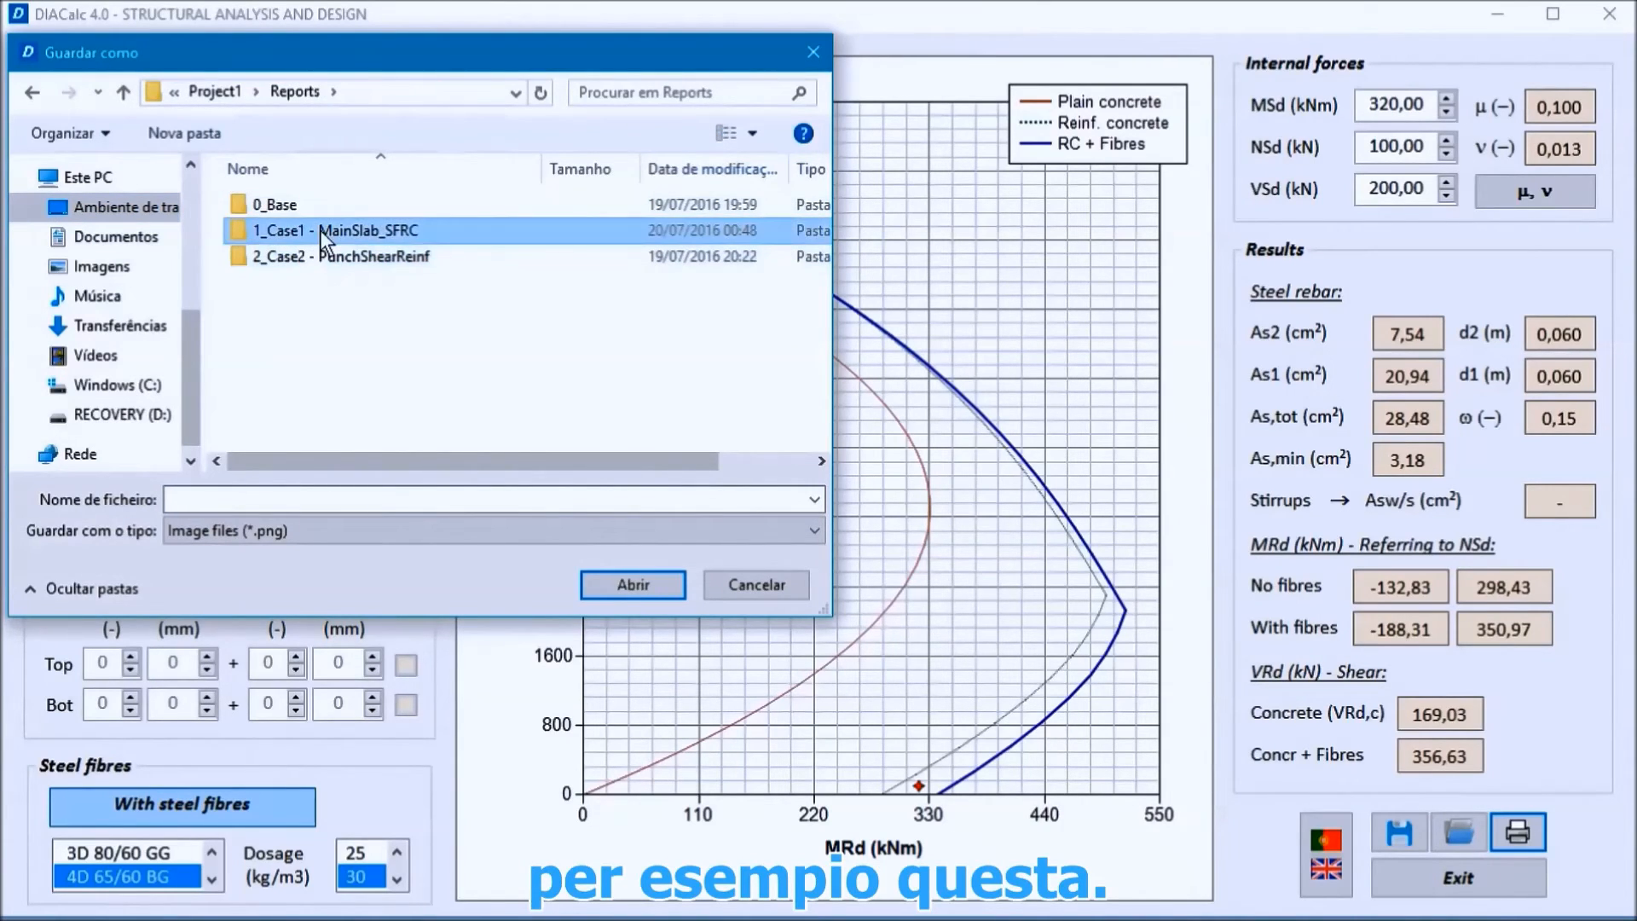
{"action": "double_click", "coordinate": [320, 229]}
{"action": "left_click", "coordinate": [238, 501]}
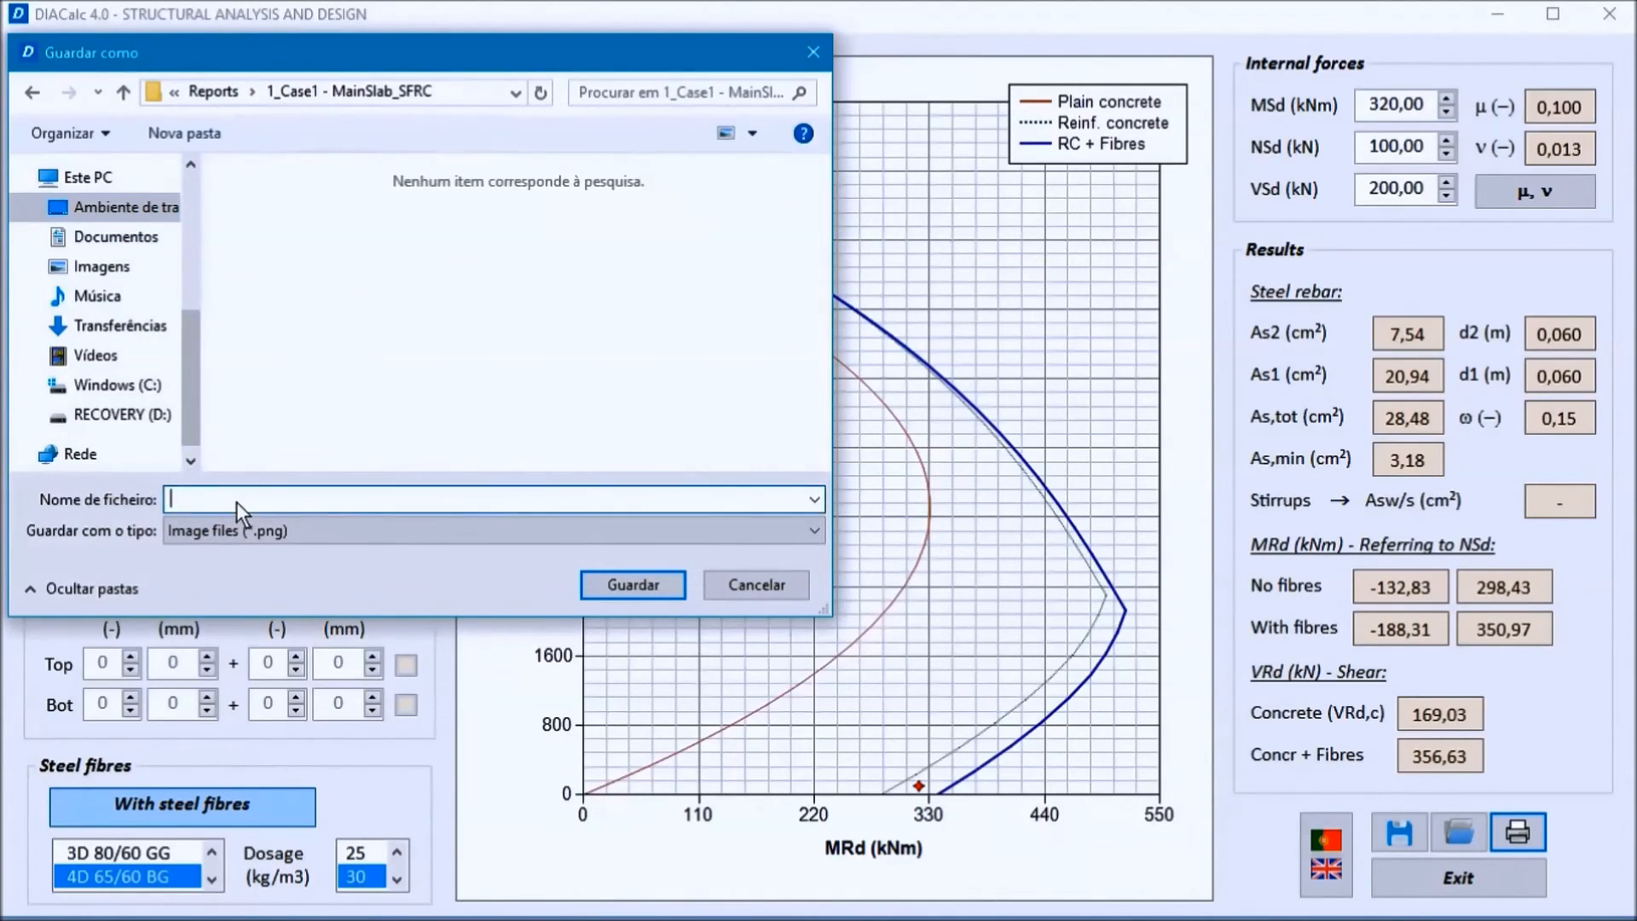
{"action": "type", "text": "ULS1"}
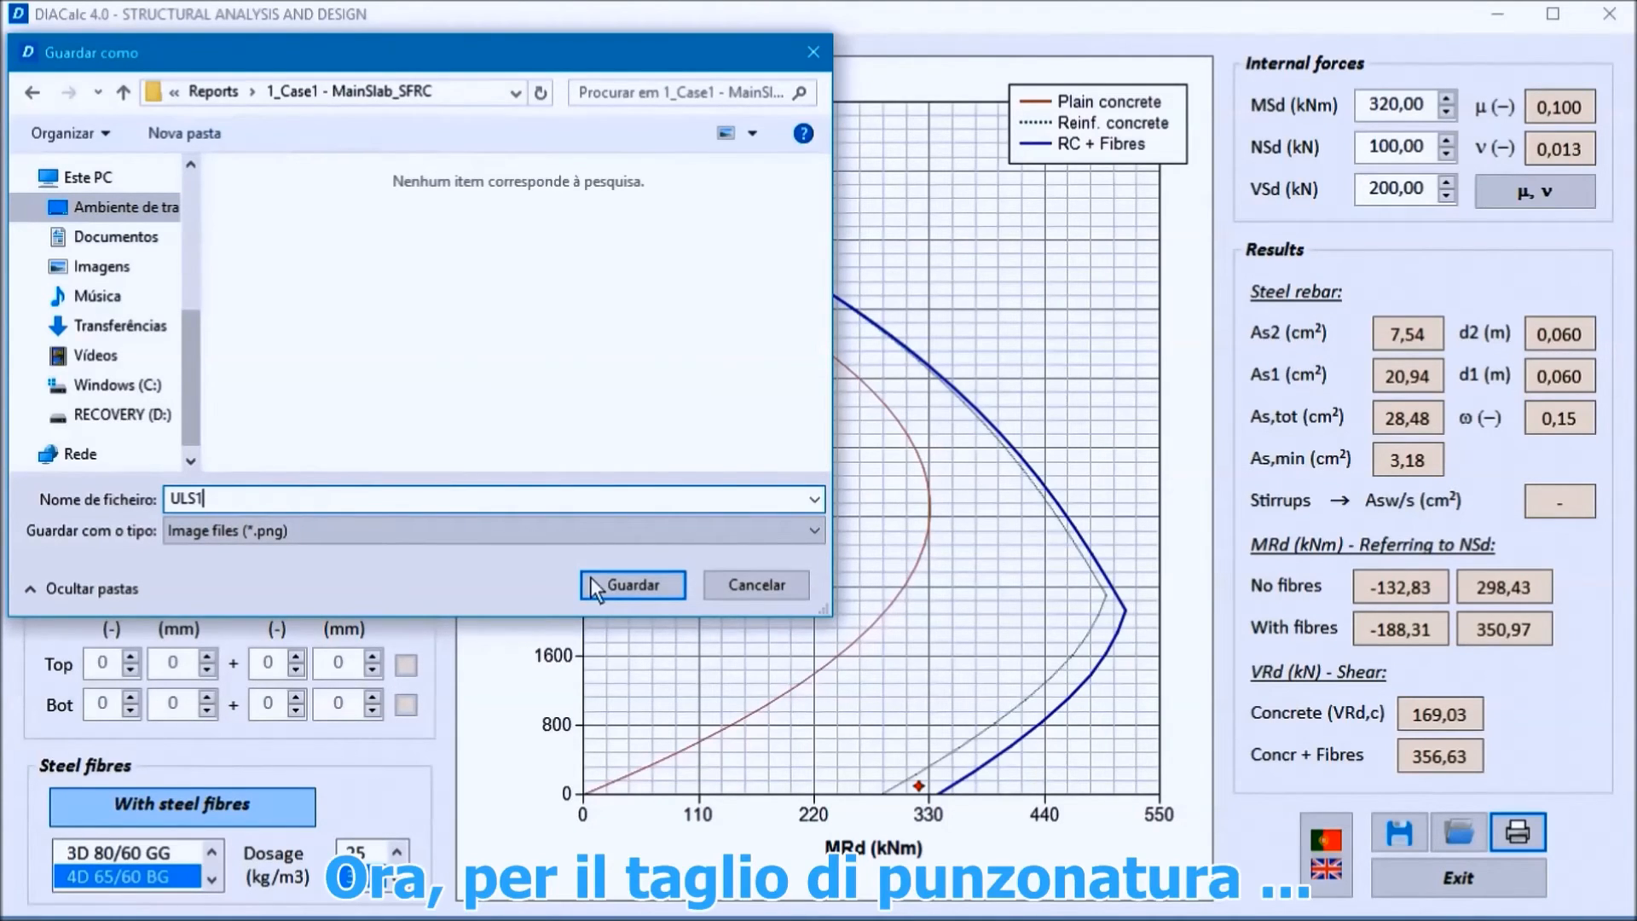
{"action": "left_click", "coordinate": [592, 577]}
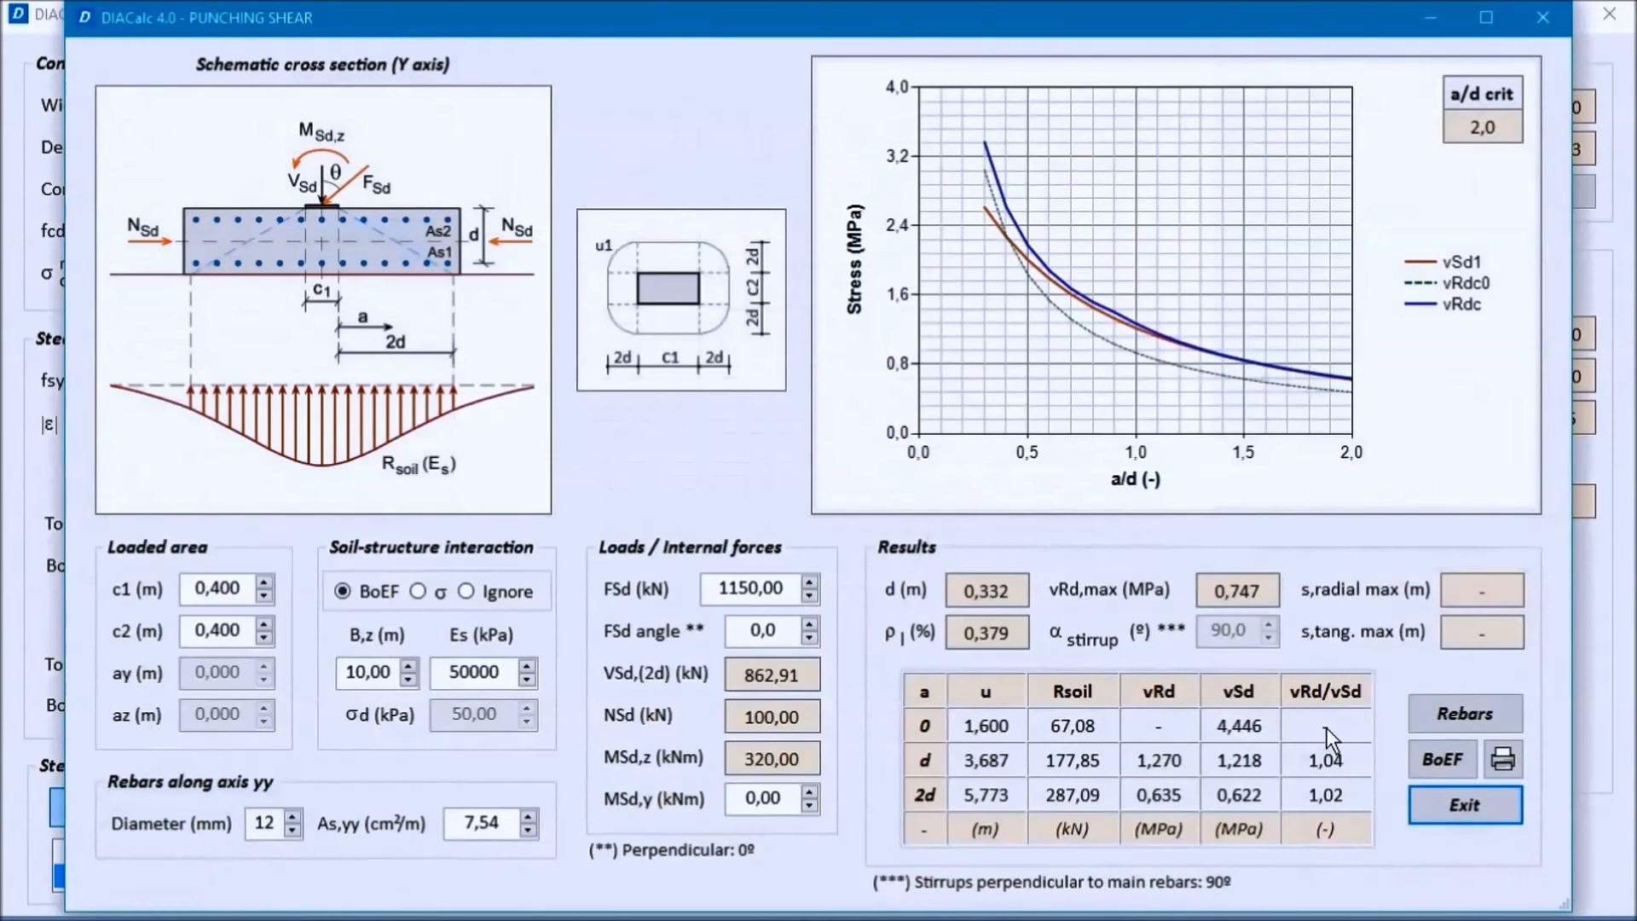
Step: Export the punching shear report for "Case 1 - ULS2 - Section 1" under the file name ULS2, and close the punching shear check
{"action": "left_click", "coordinate": [1499, 760]}
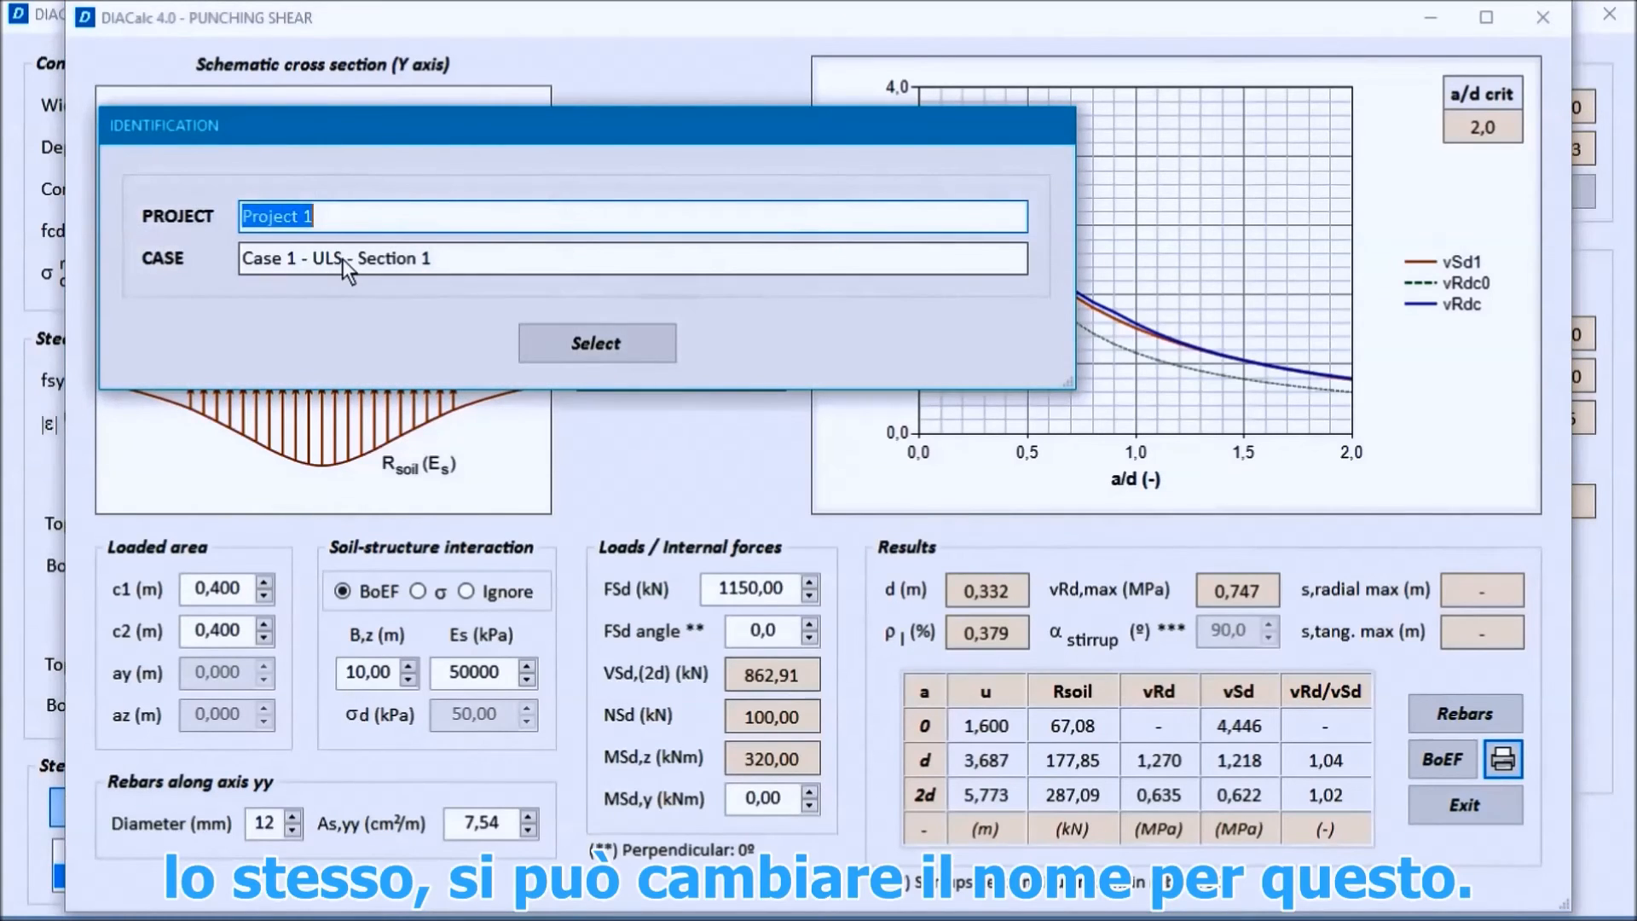
{"action": "left_click", "coordinate": [341, 259]}
{"action": "type", "text": "2"}
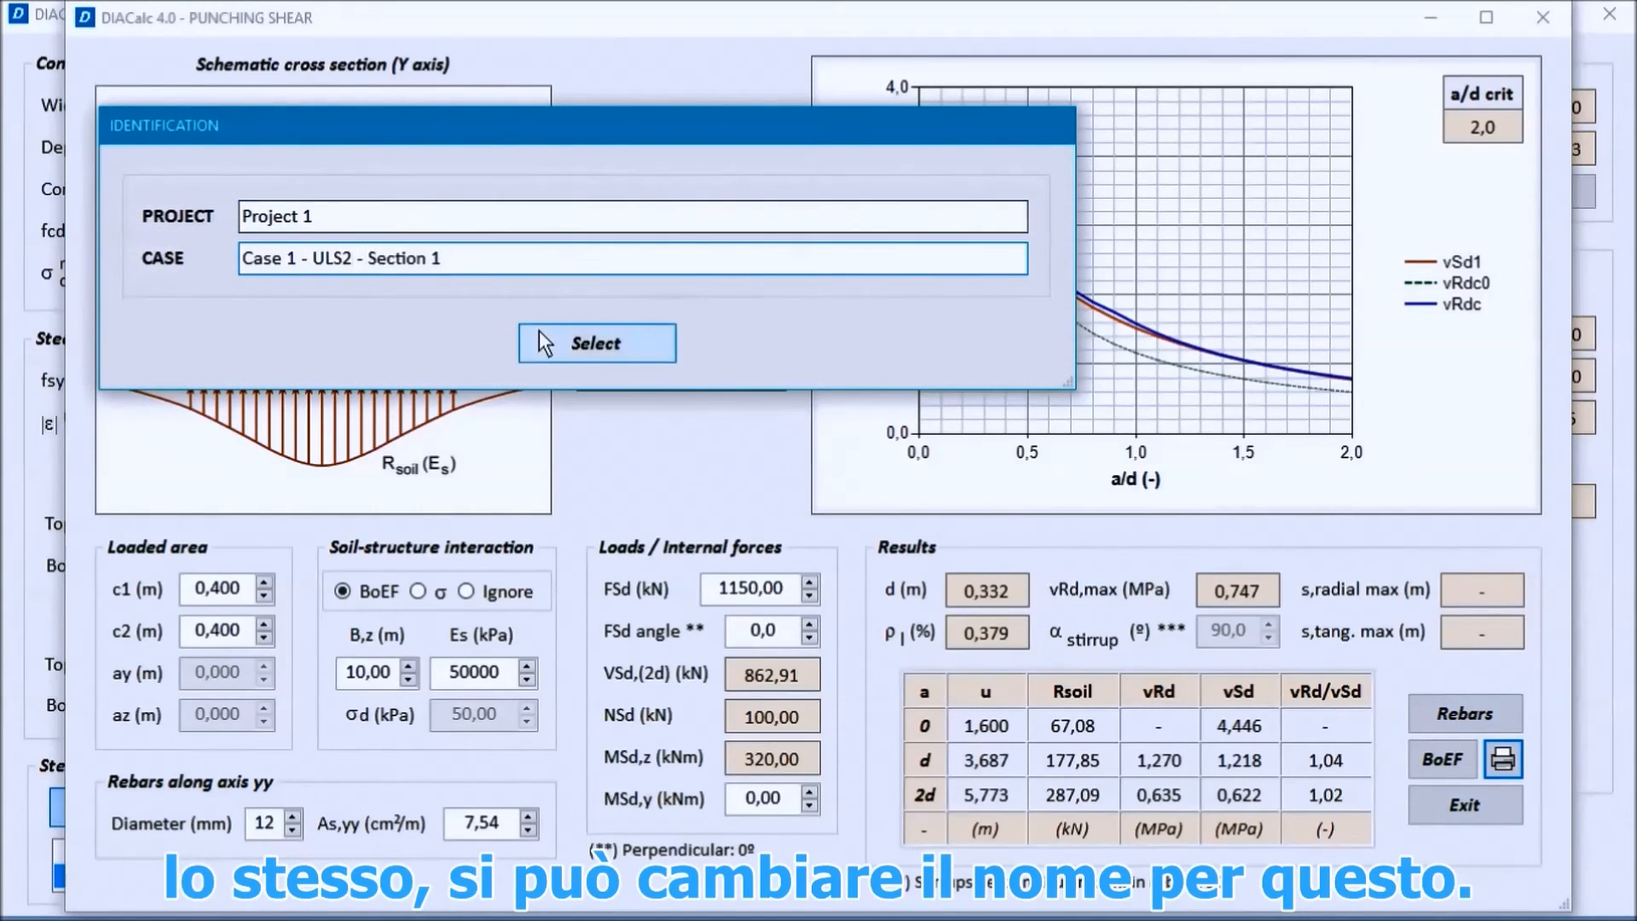
{"action": "left_click", "coordinate": [595, 344]}
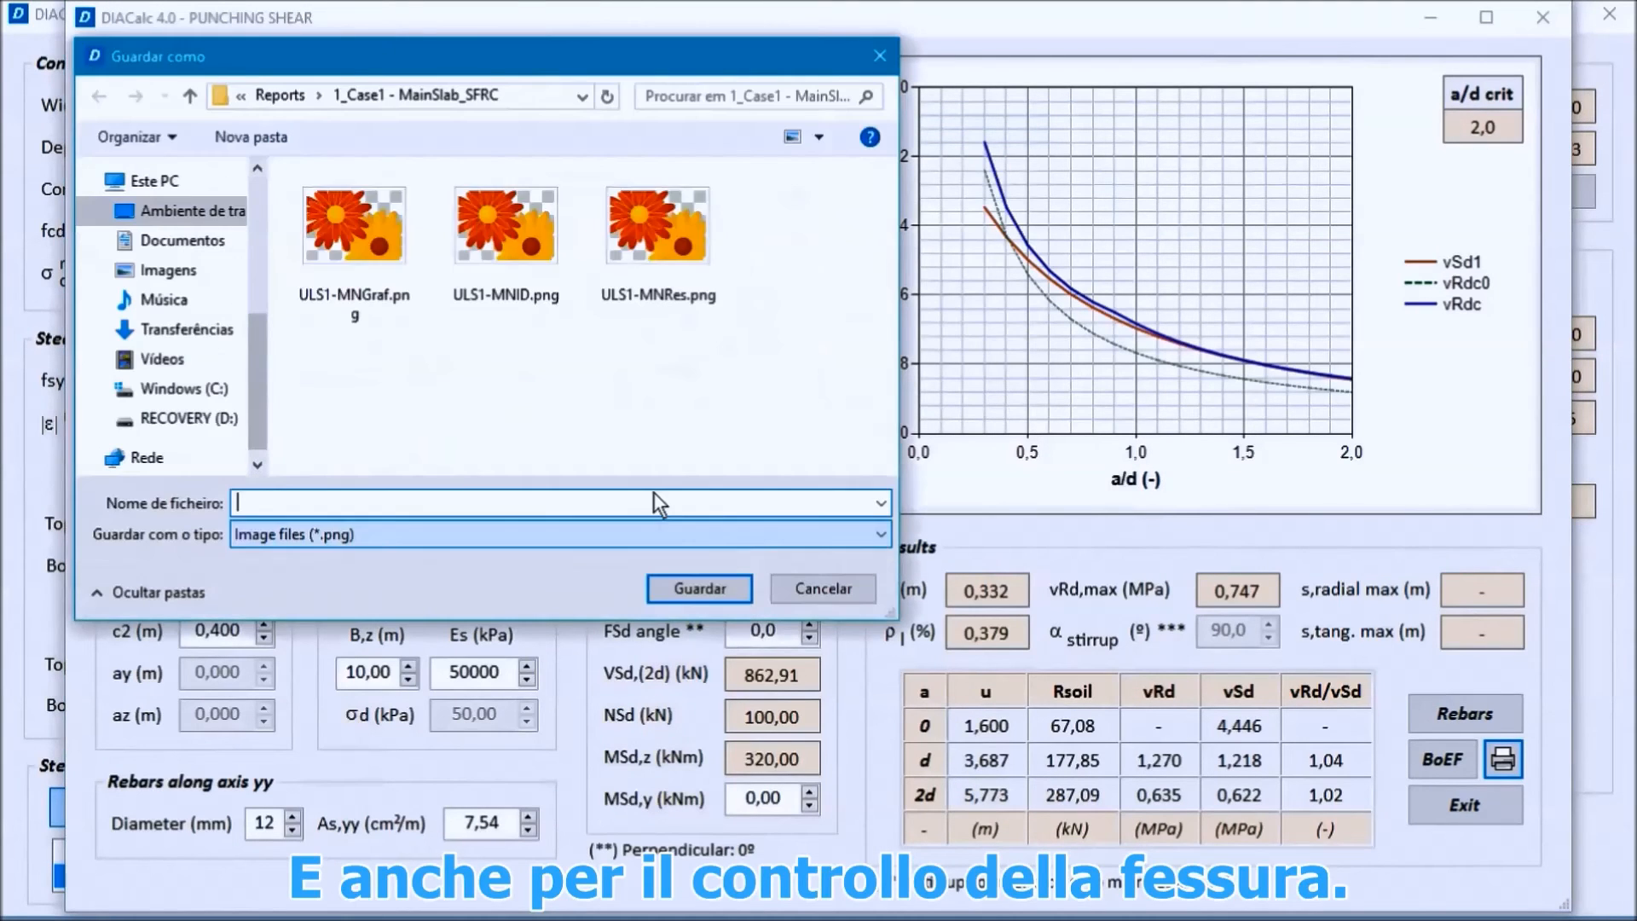
{"action": "type", "text": "U"}
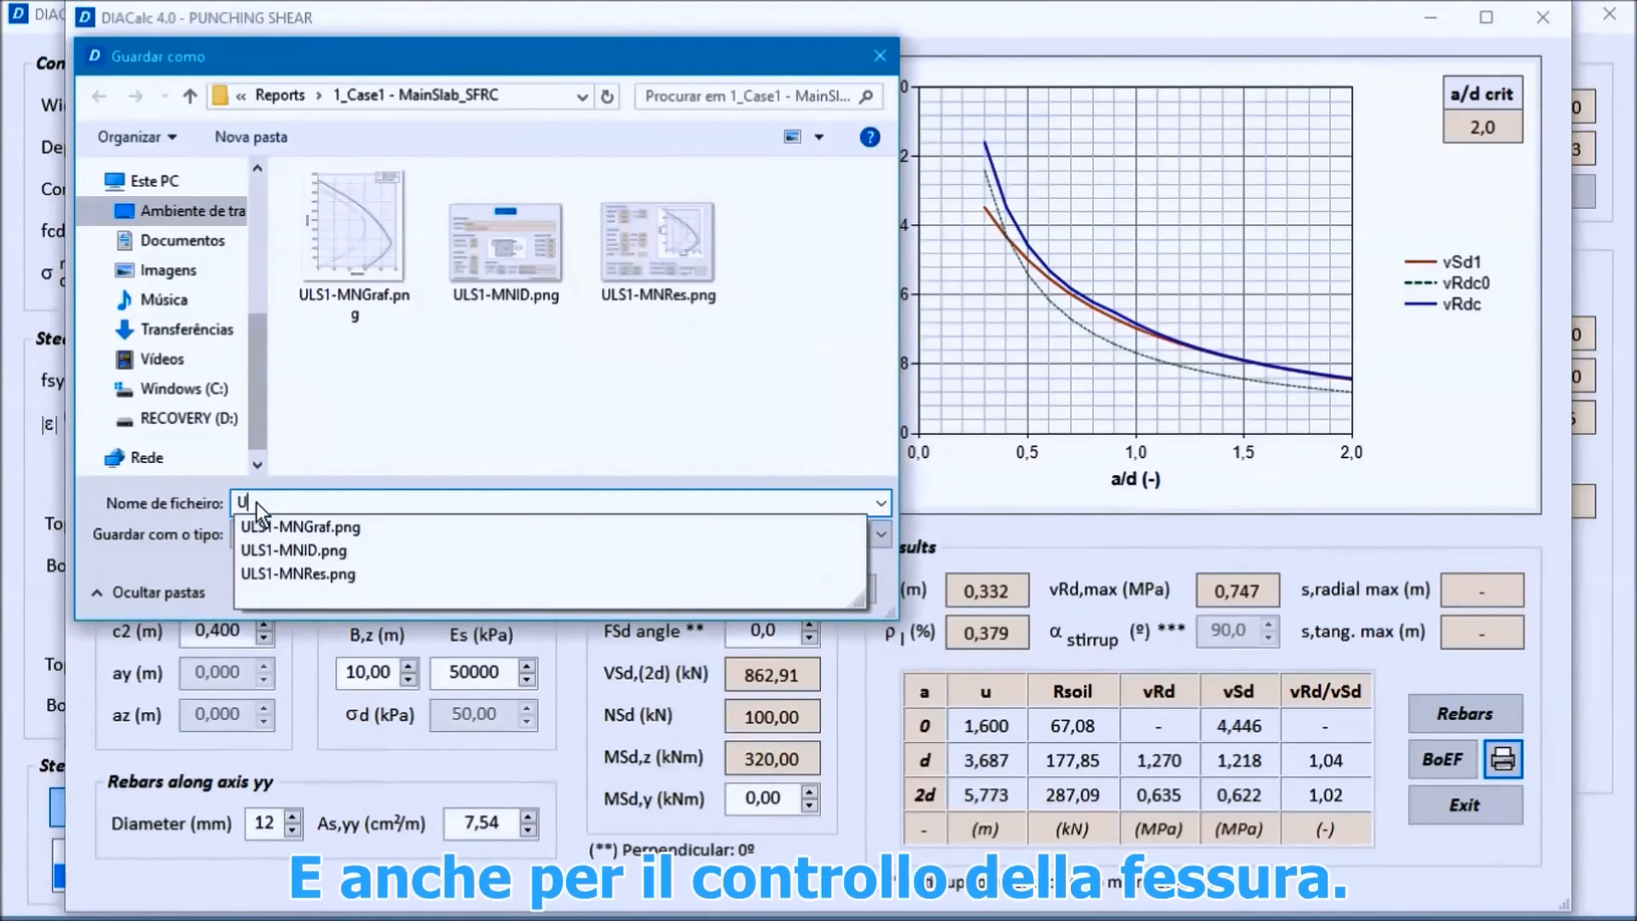
{"action": "type", "text": "LS2"}
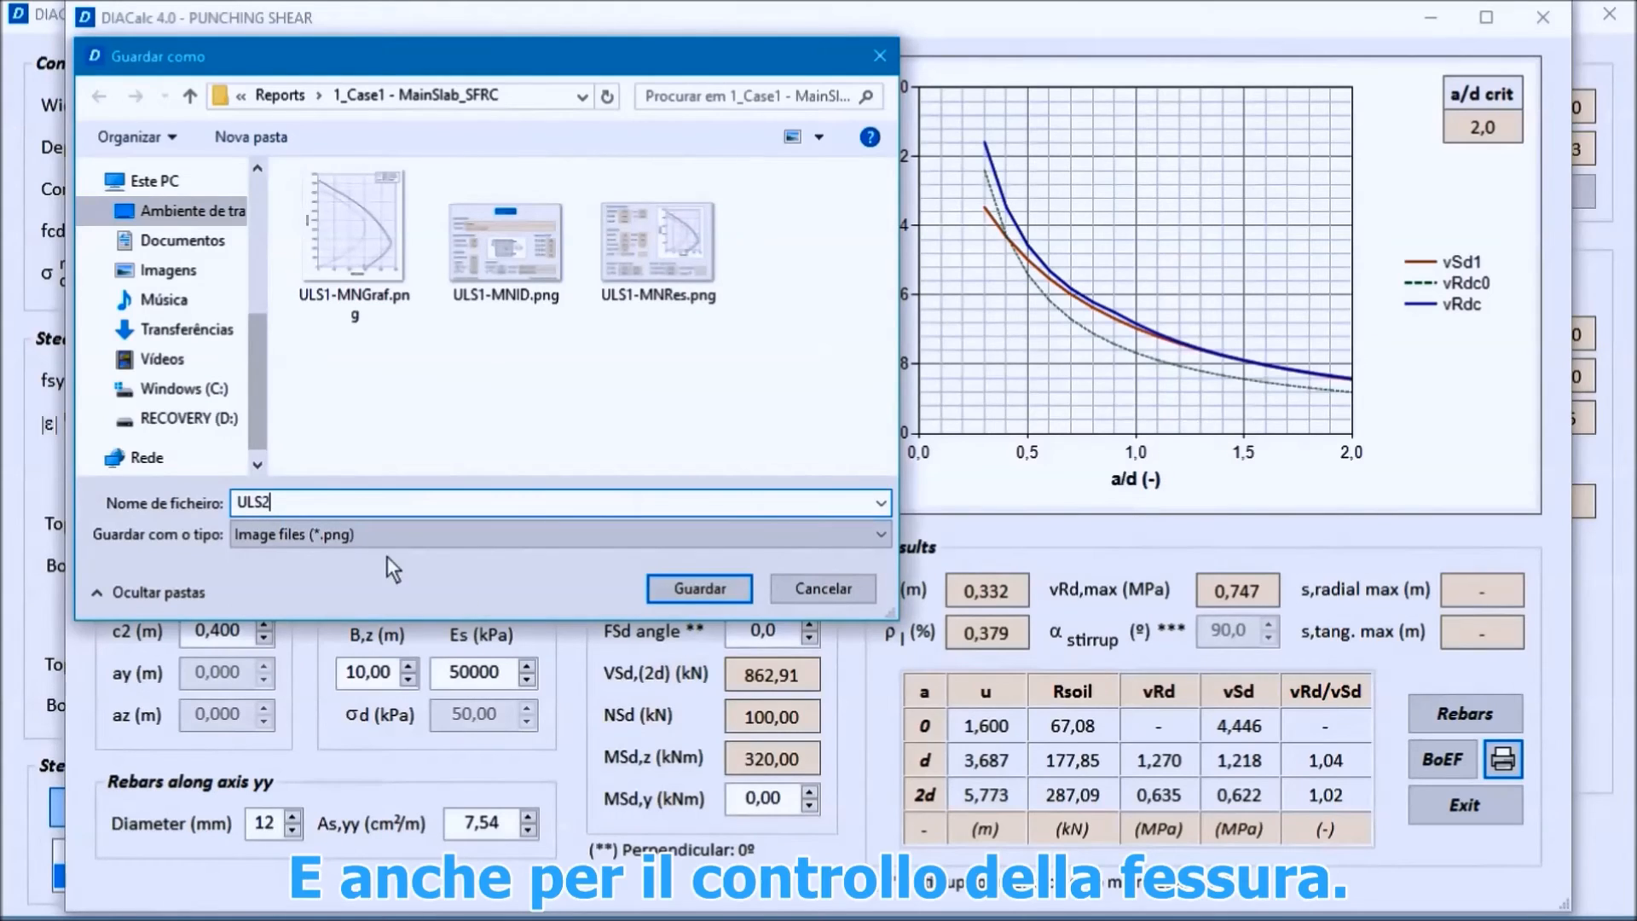
{"action": "left_click", "coordinate": [691, 588]}
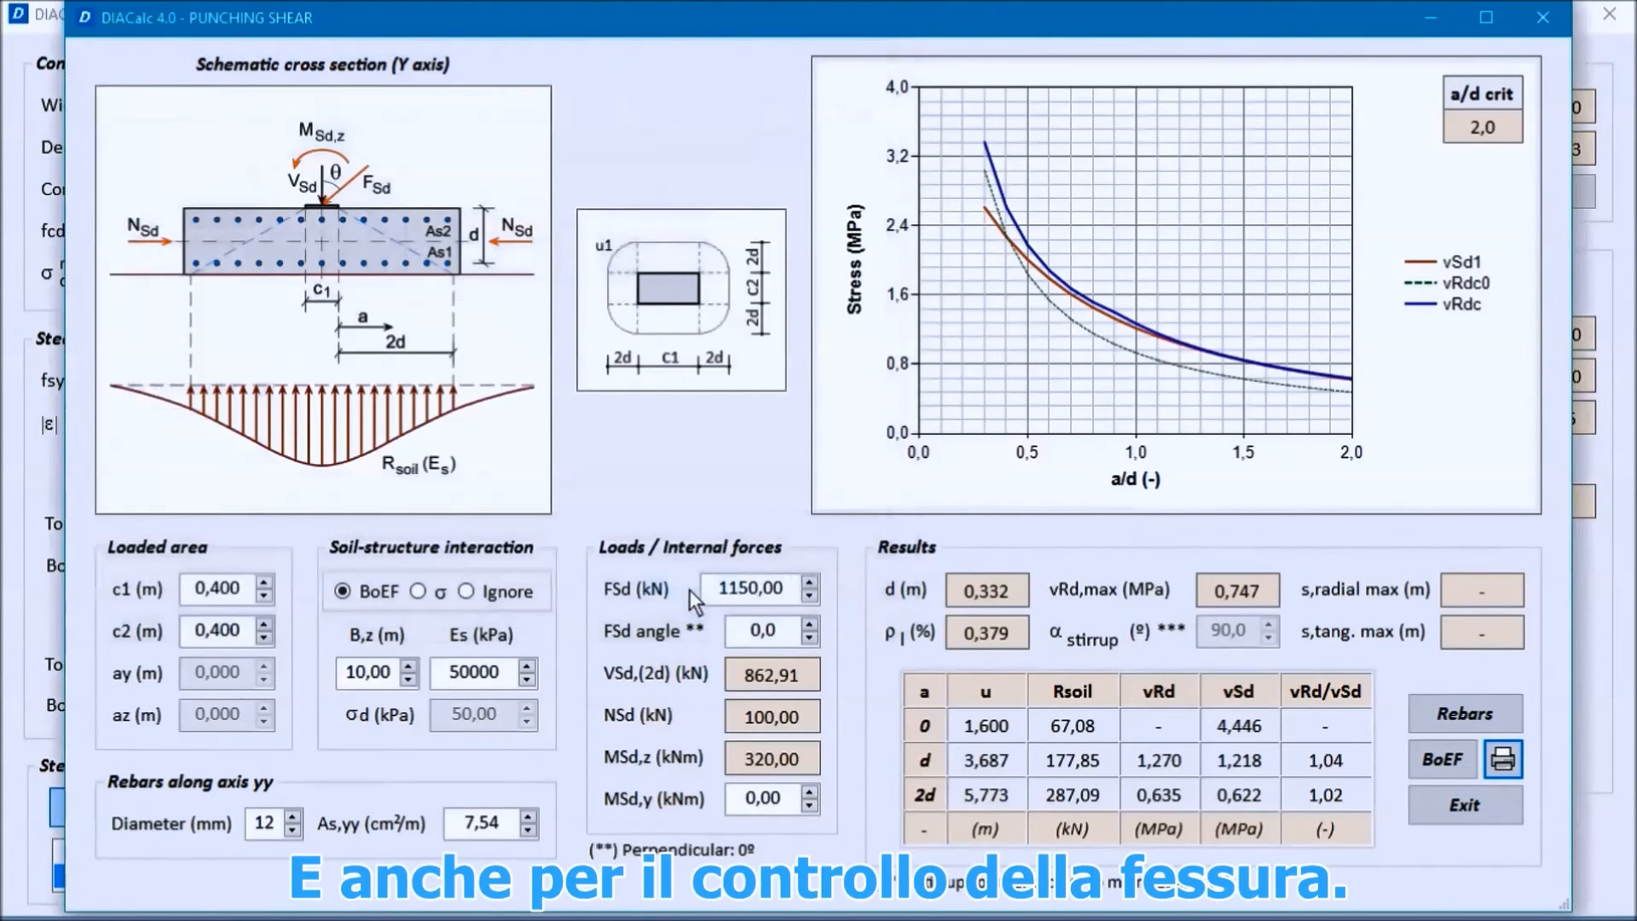
{"action": "left_click", "coordinate": [1469, 808]}
Step: Export the crack control report for "Case 1 - SLS - Section 1" under the file name SLS, and close the crack control check
{"action": "left_click", "coordinate": [340, 281]}
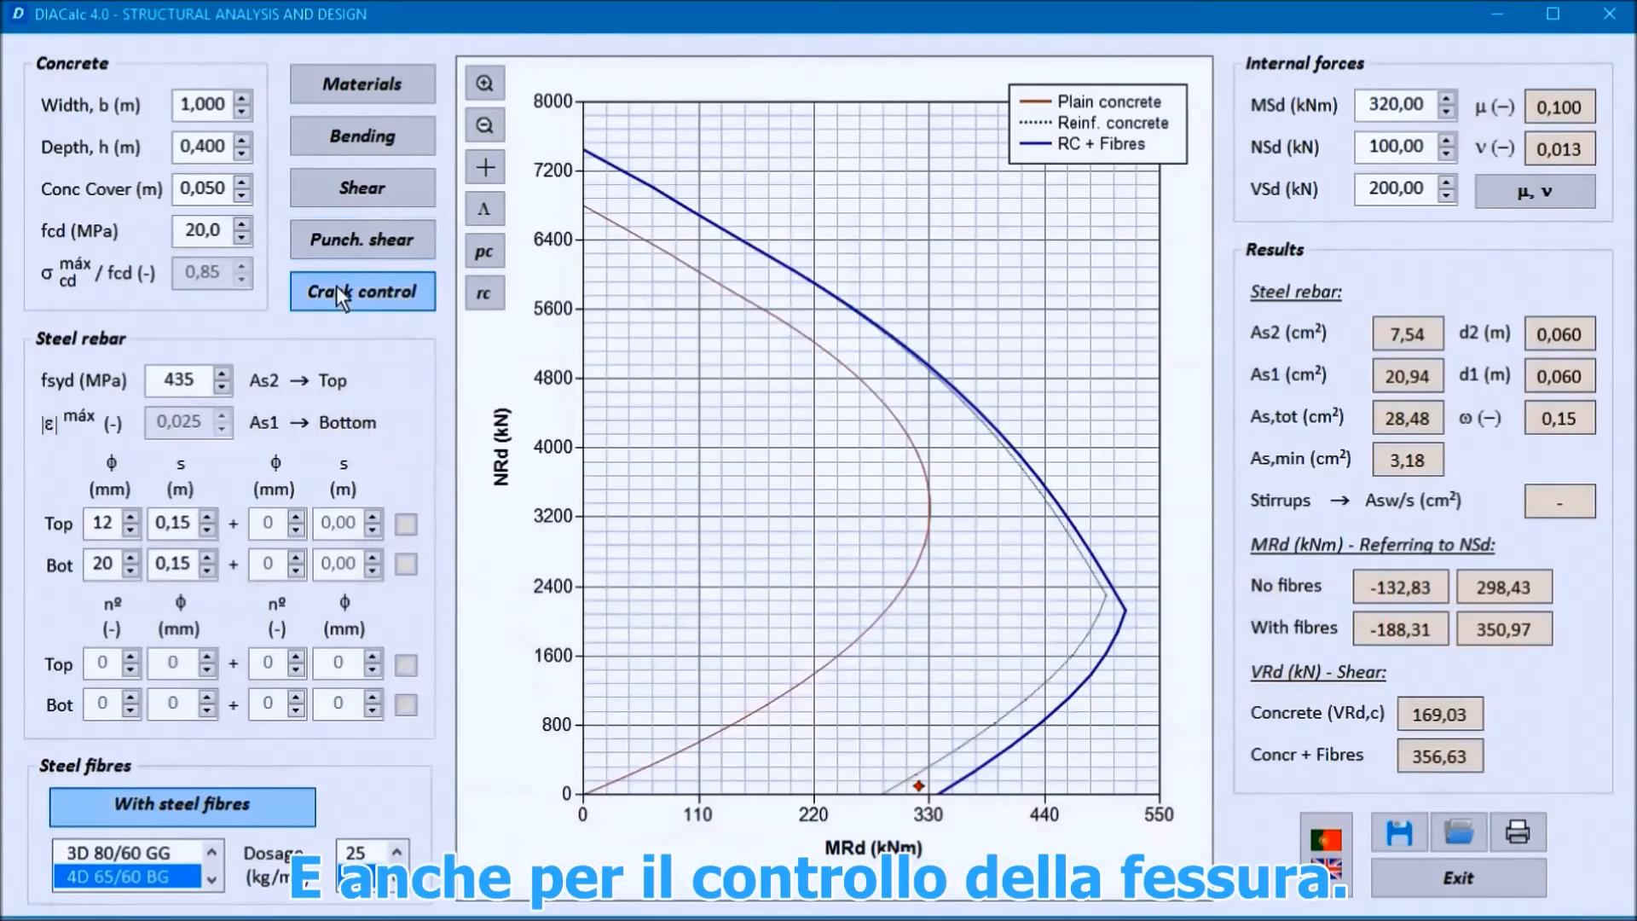
{"action": "left_click", "coordinate": [1267, 361]}
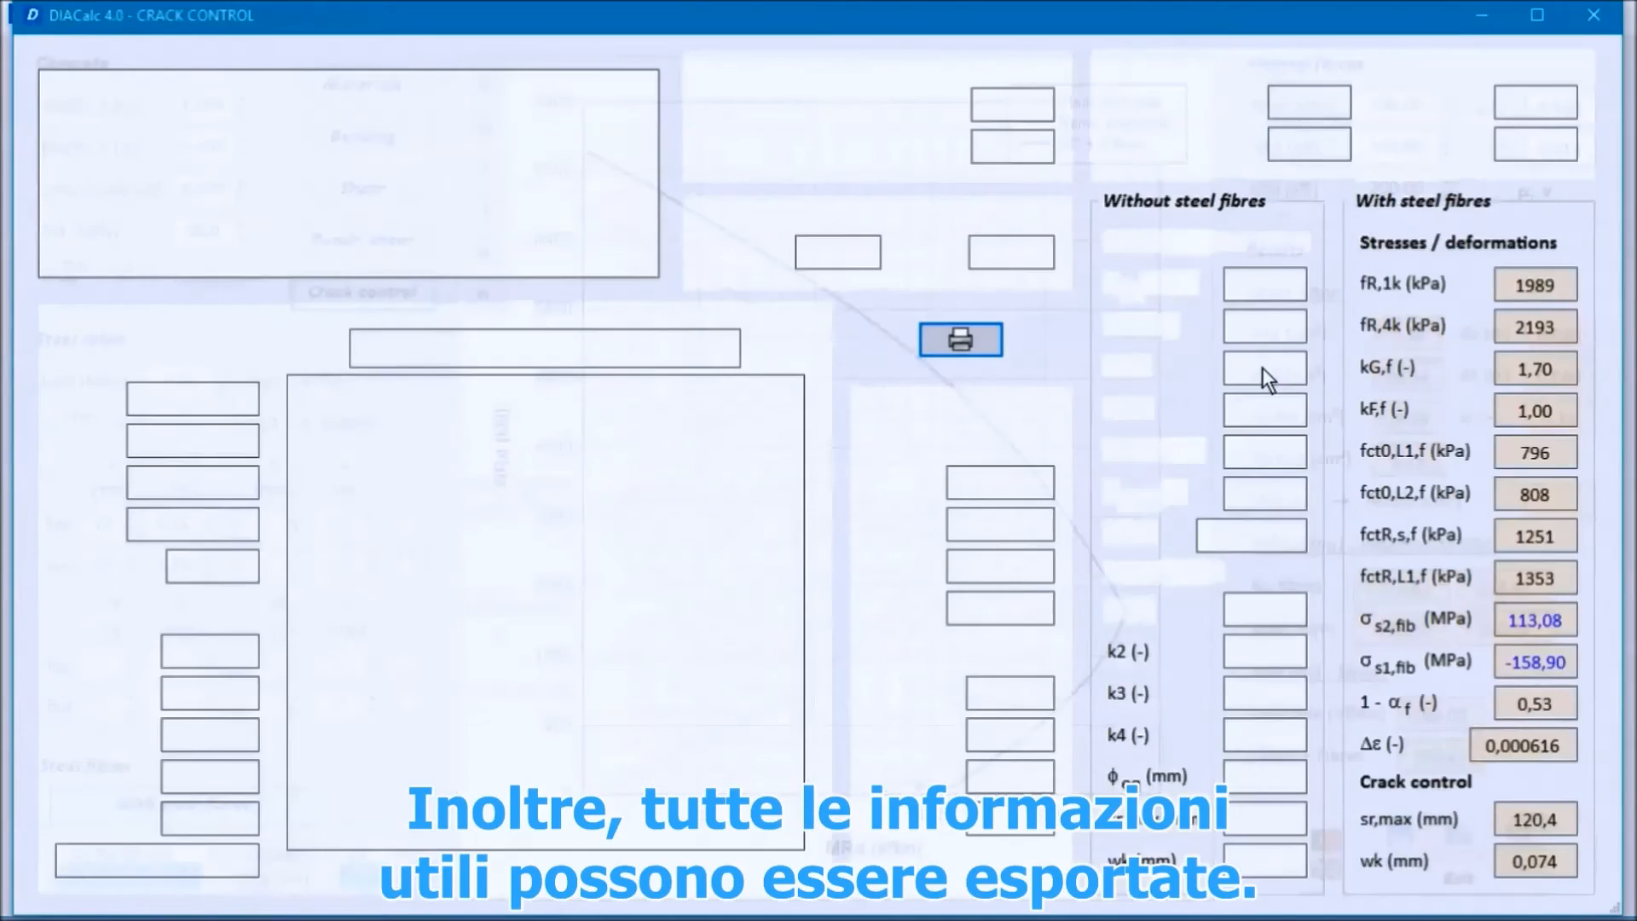
{"action": "left_click", "coordinate": [959, 343]}
{"action": "left_click_drag", "start_coordinate": [252, 163], "coordinate": [218, 162]}
{"action": "type", "text": "SLS - Section 1"}
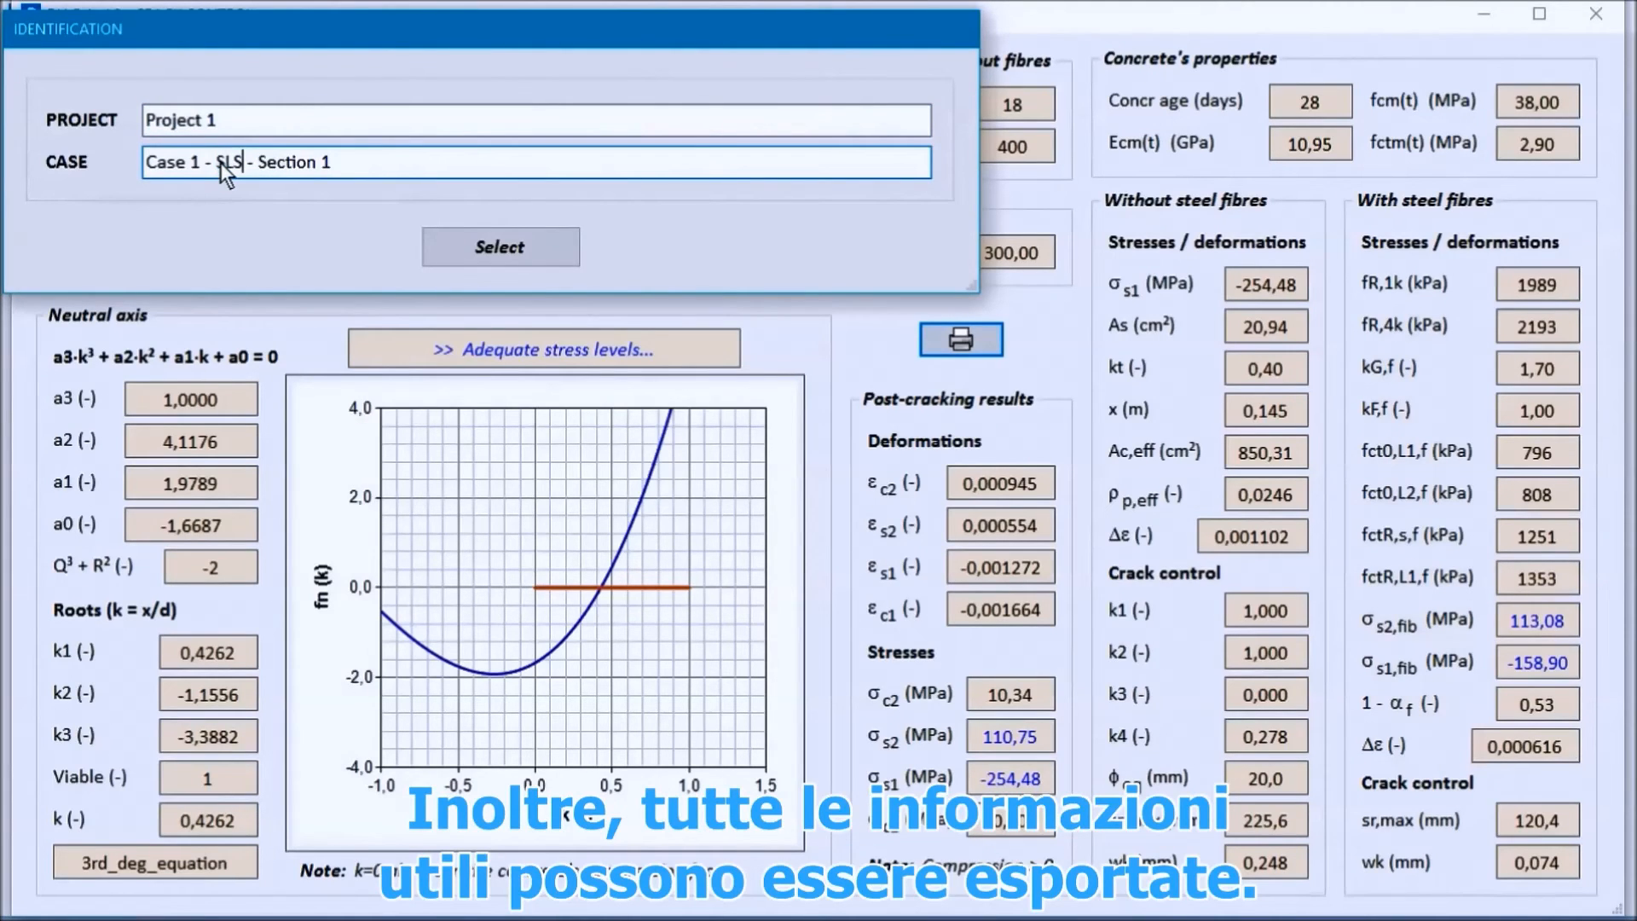
{"action": "left_click", "coordinate": [542, 250]}
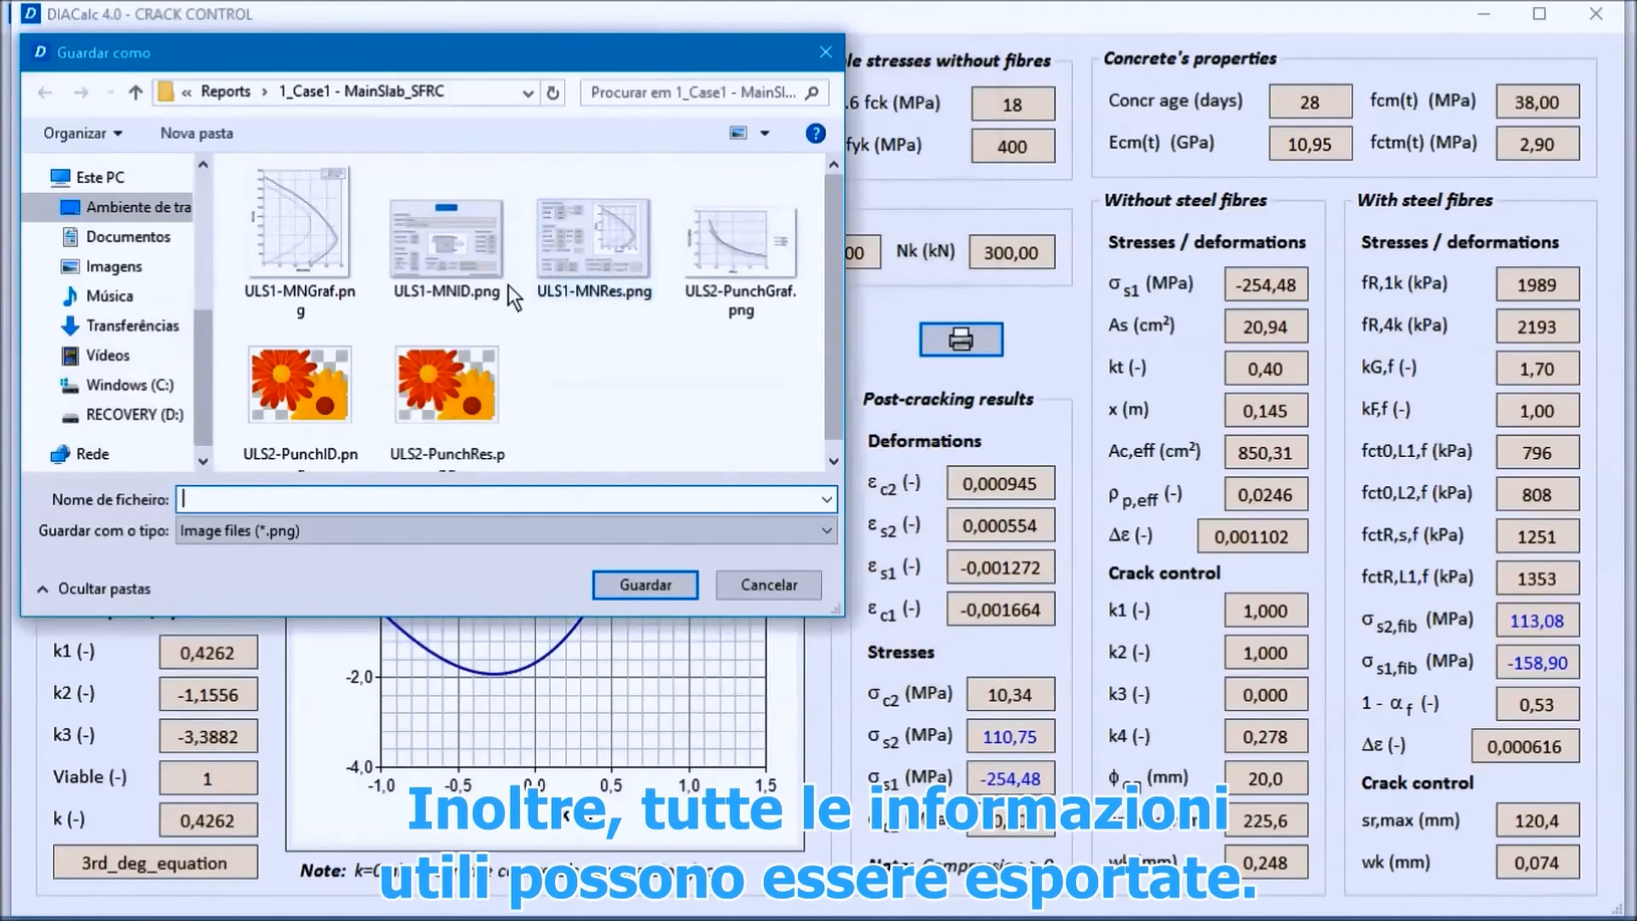
{"action": "type", "text": "SLS"}
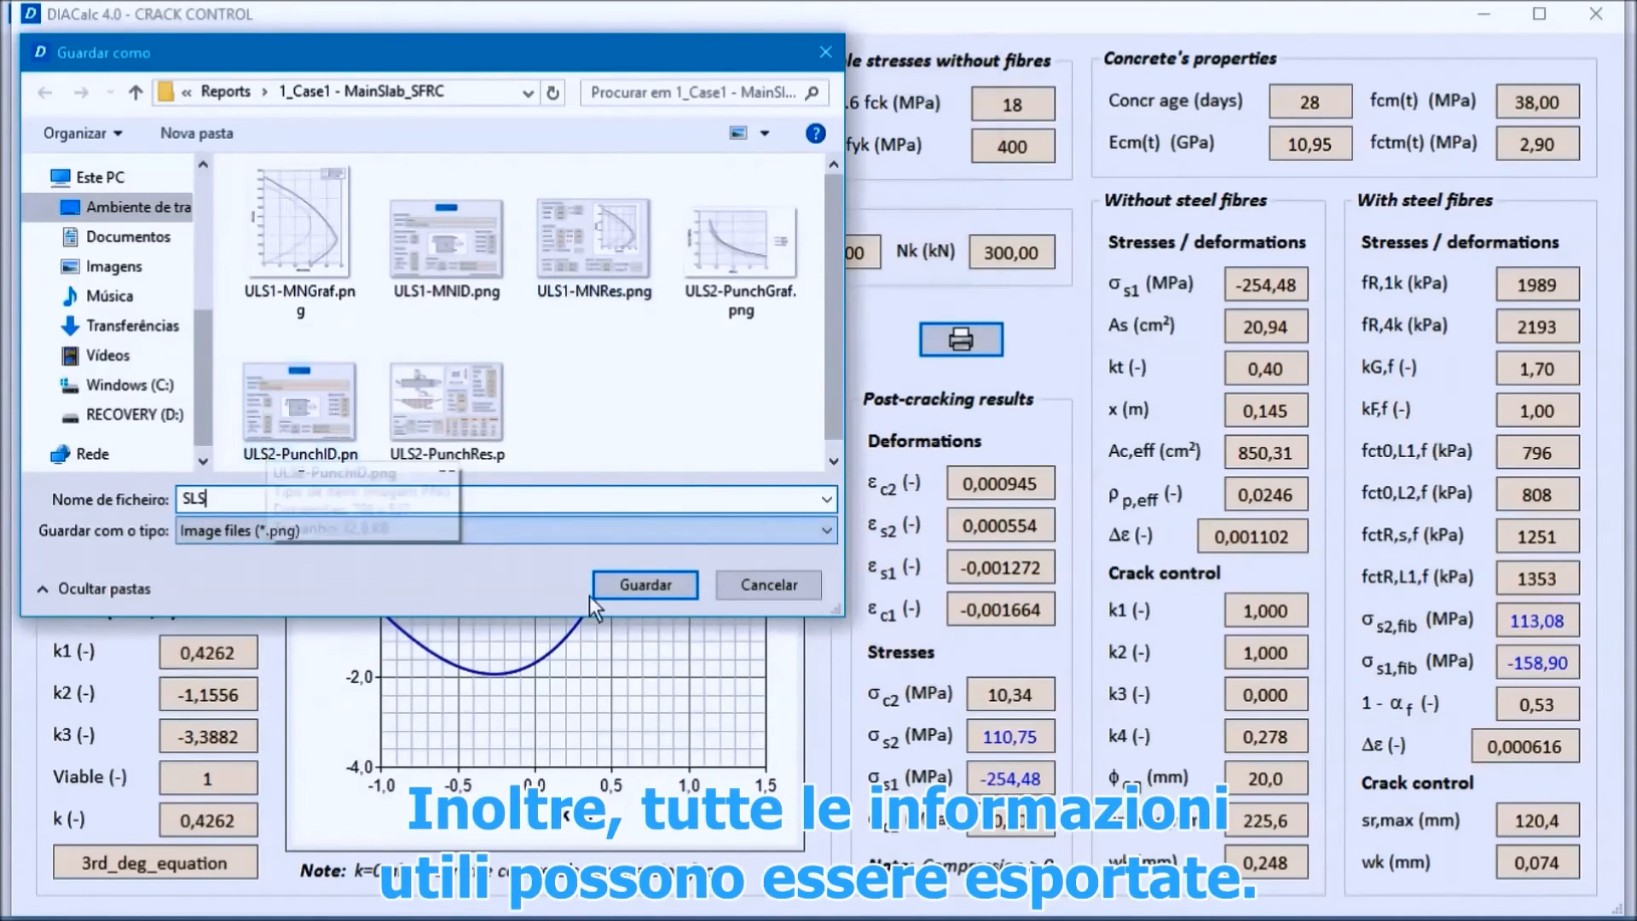
{"action": "left_click", "coordinate": [638, 586]}
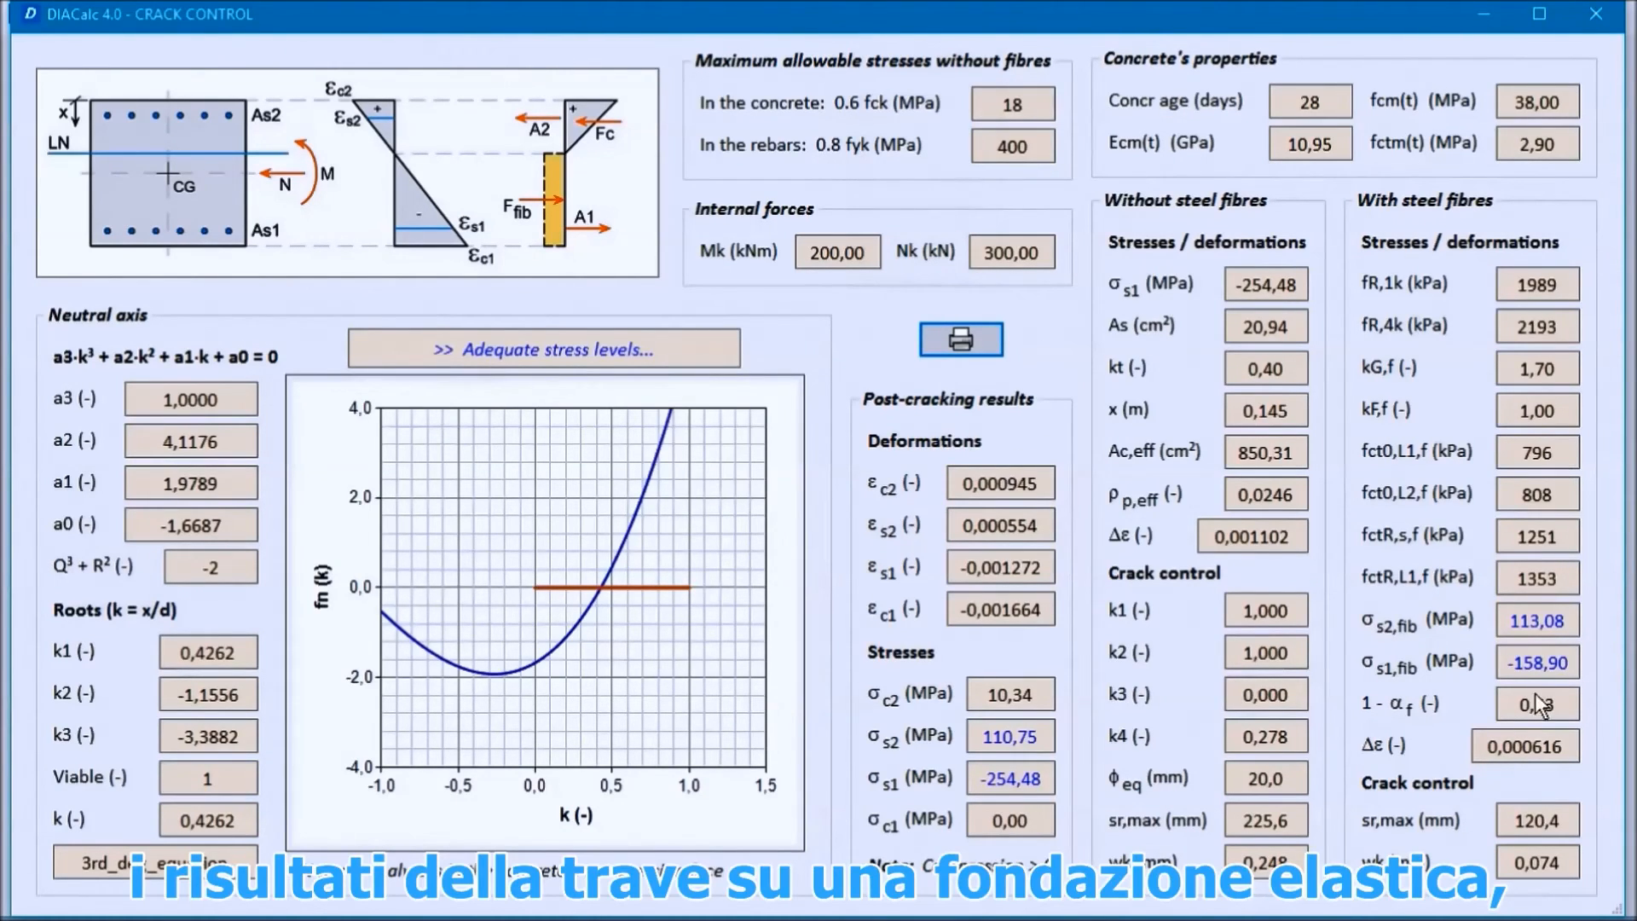
{"action": "left_click", "coordinate": [1596, 15]}
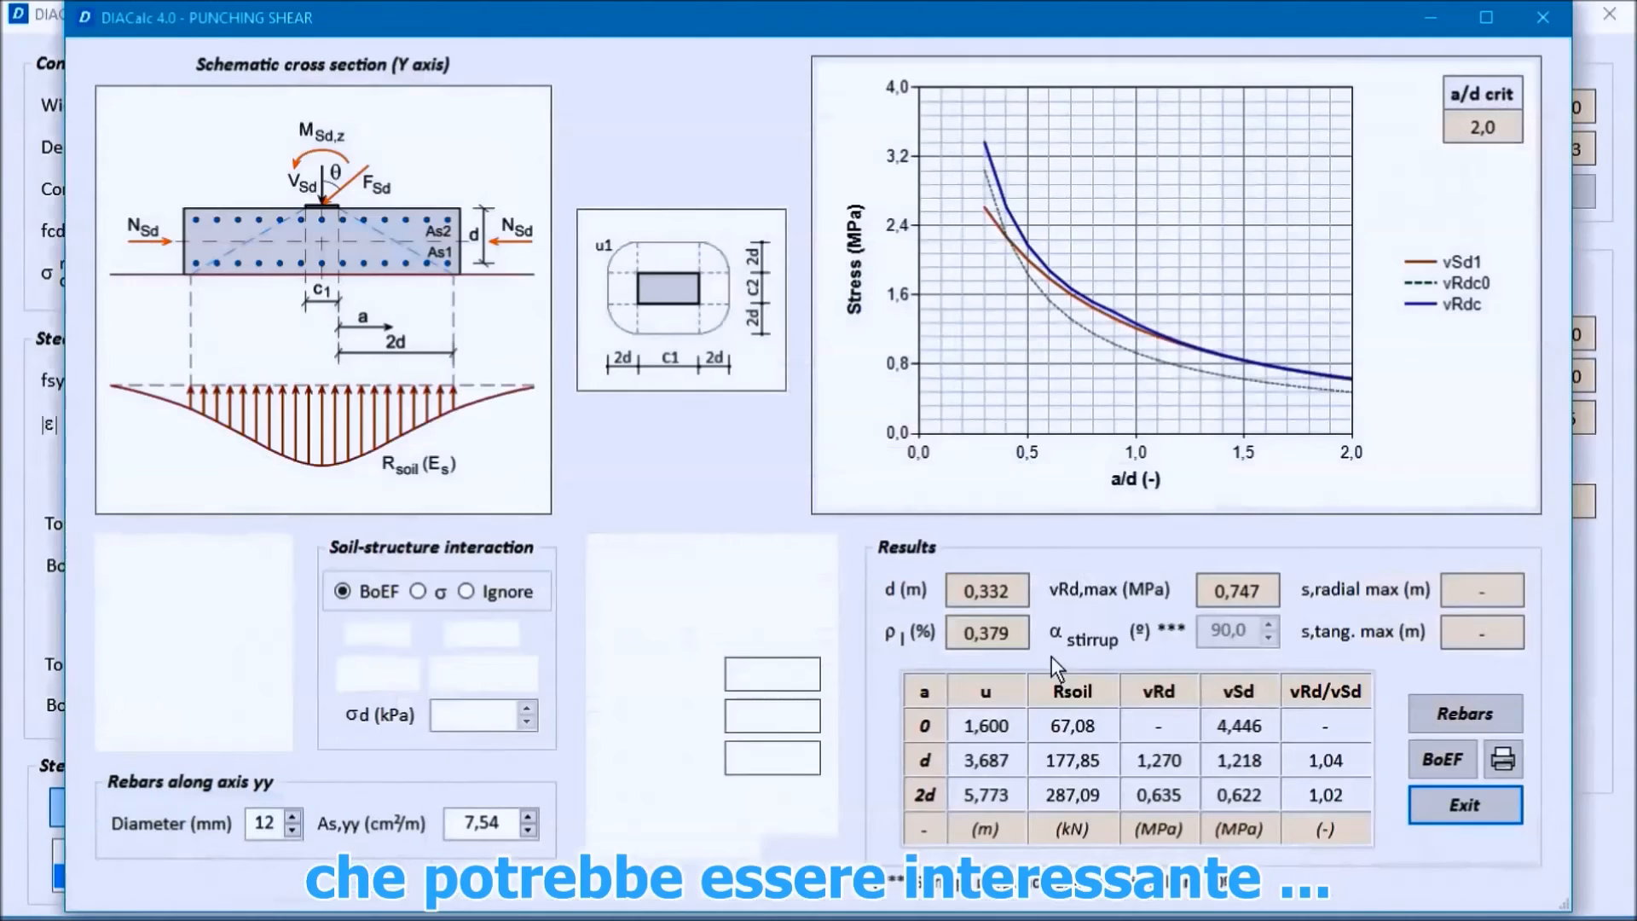
Step: Export the beam on elastic foundation diagrams from the punching shear check as BOEF, and close the check
{"action": "left_click", "coordinate": [1439, 761]}
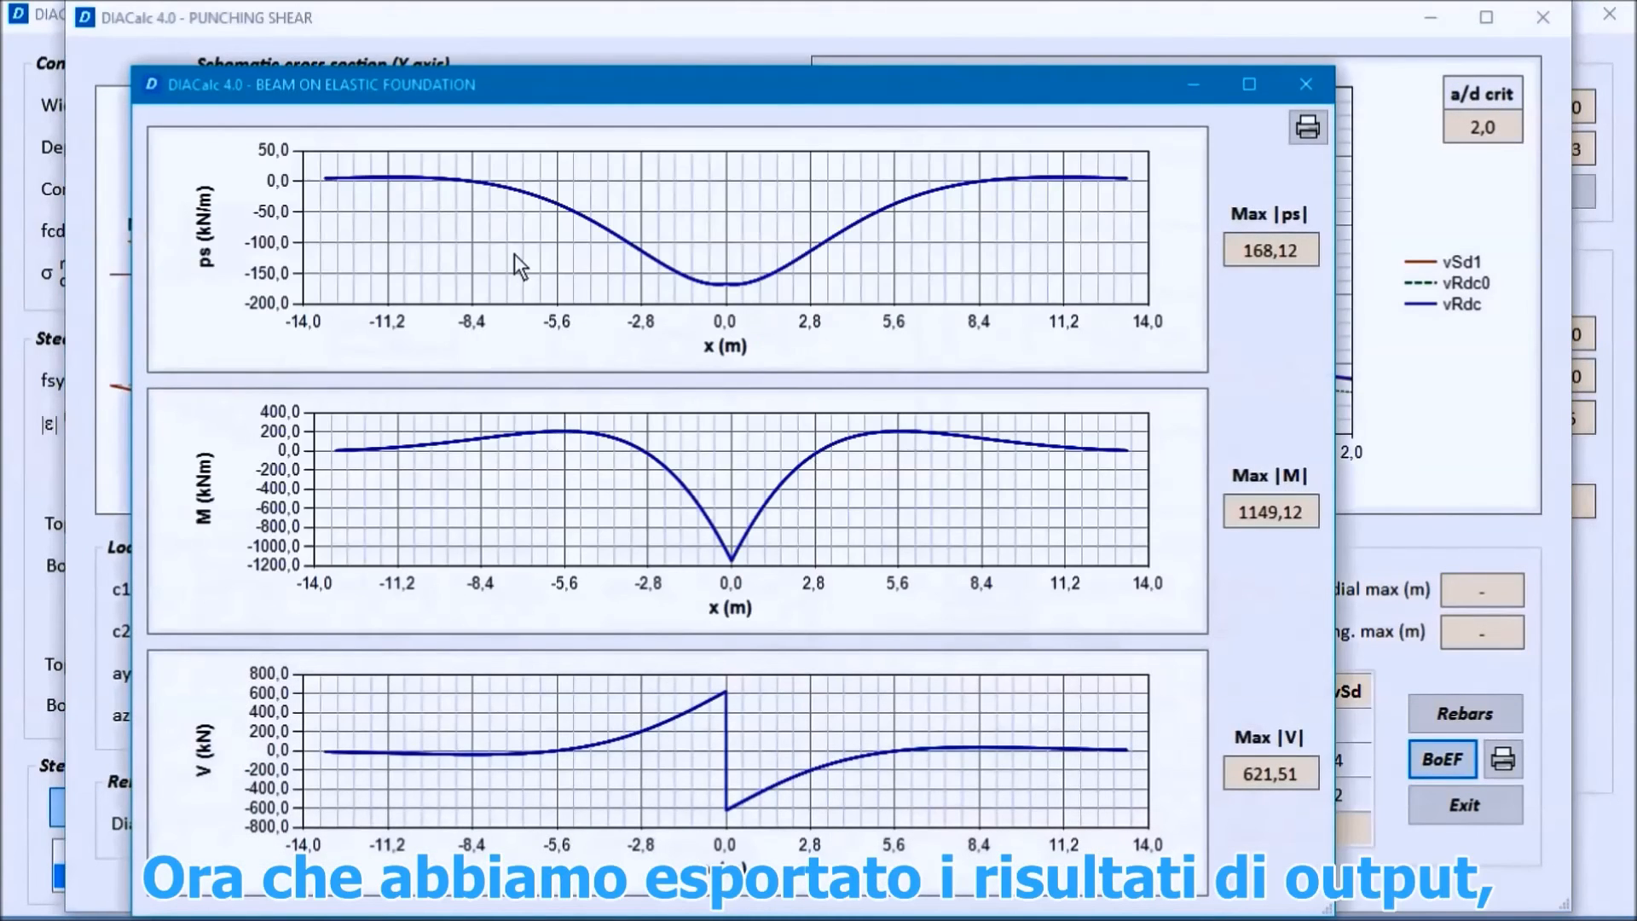
{"action": "left_click", "coordinate": [1309, 128]}
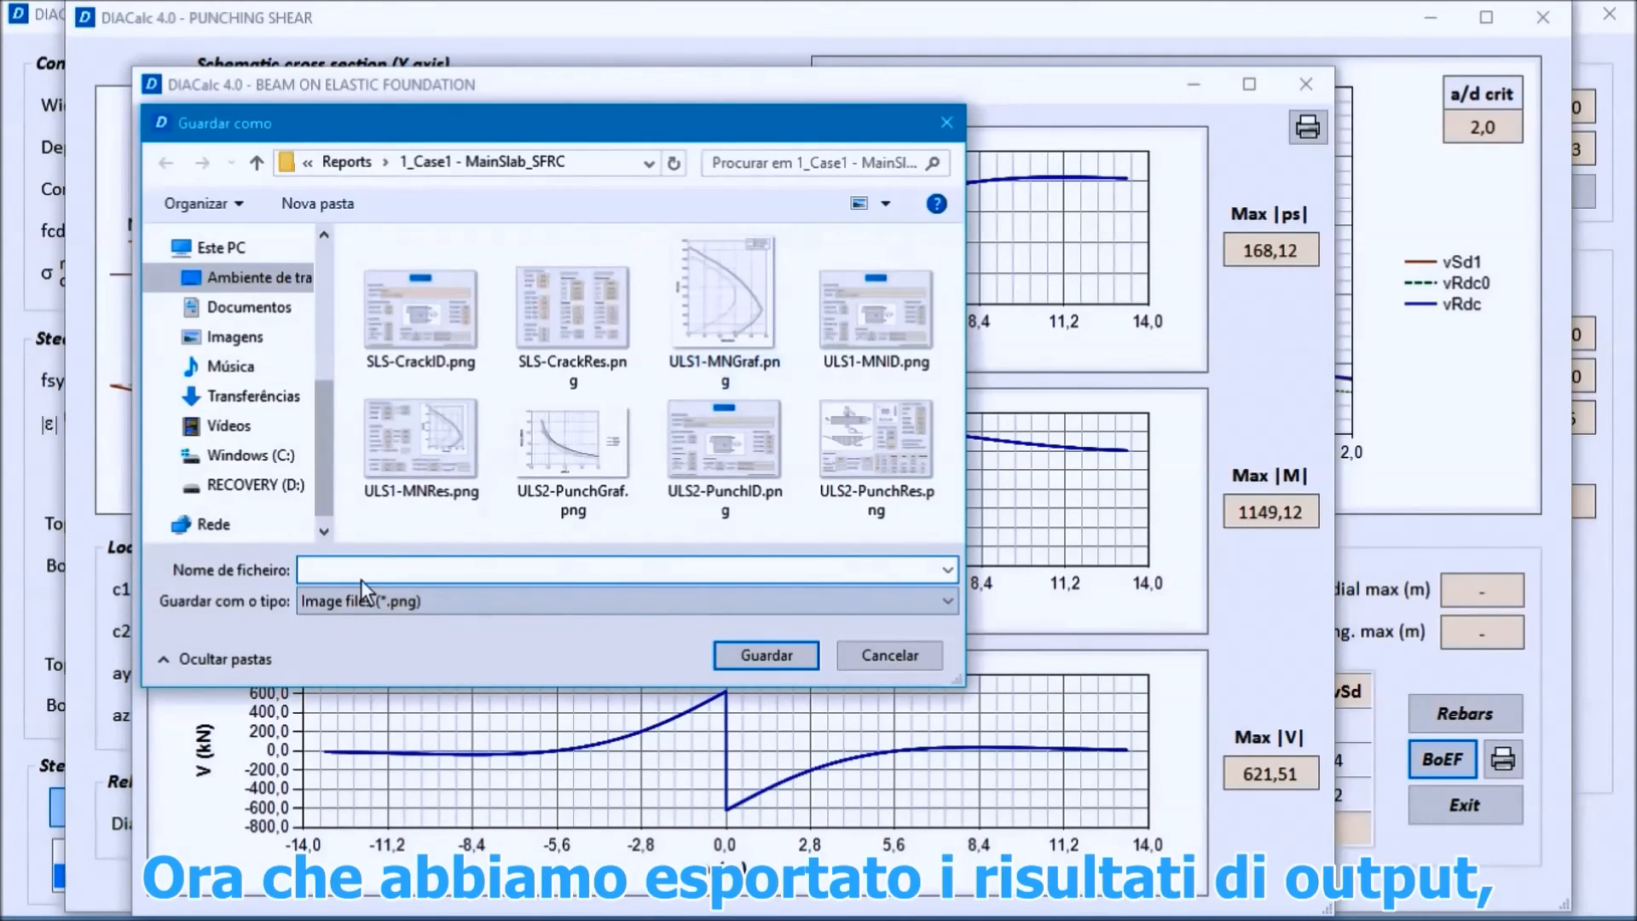
{"action": "type", "text": "BOEF"}
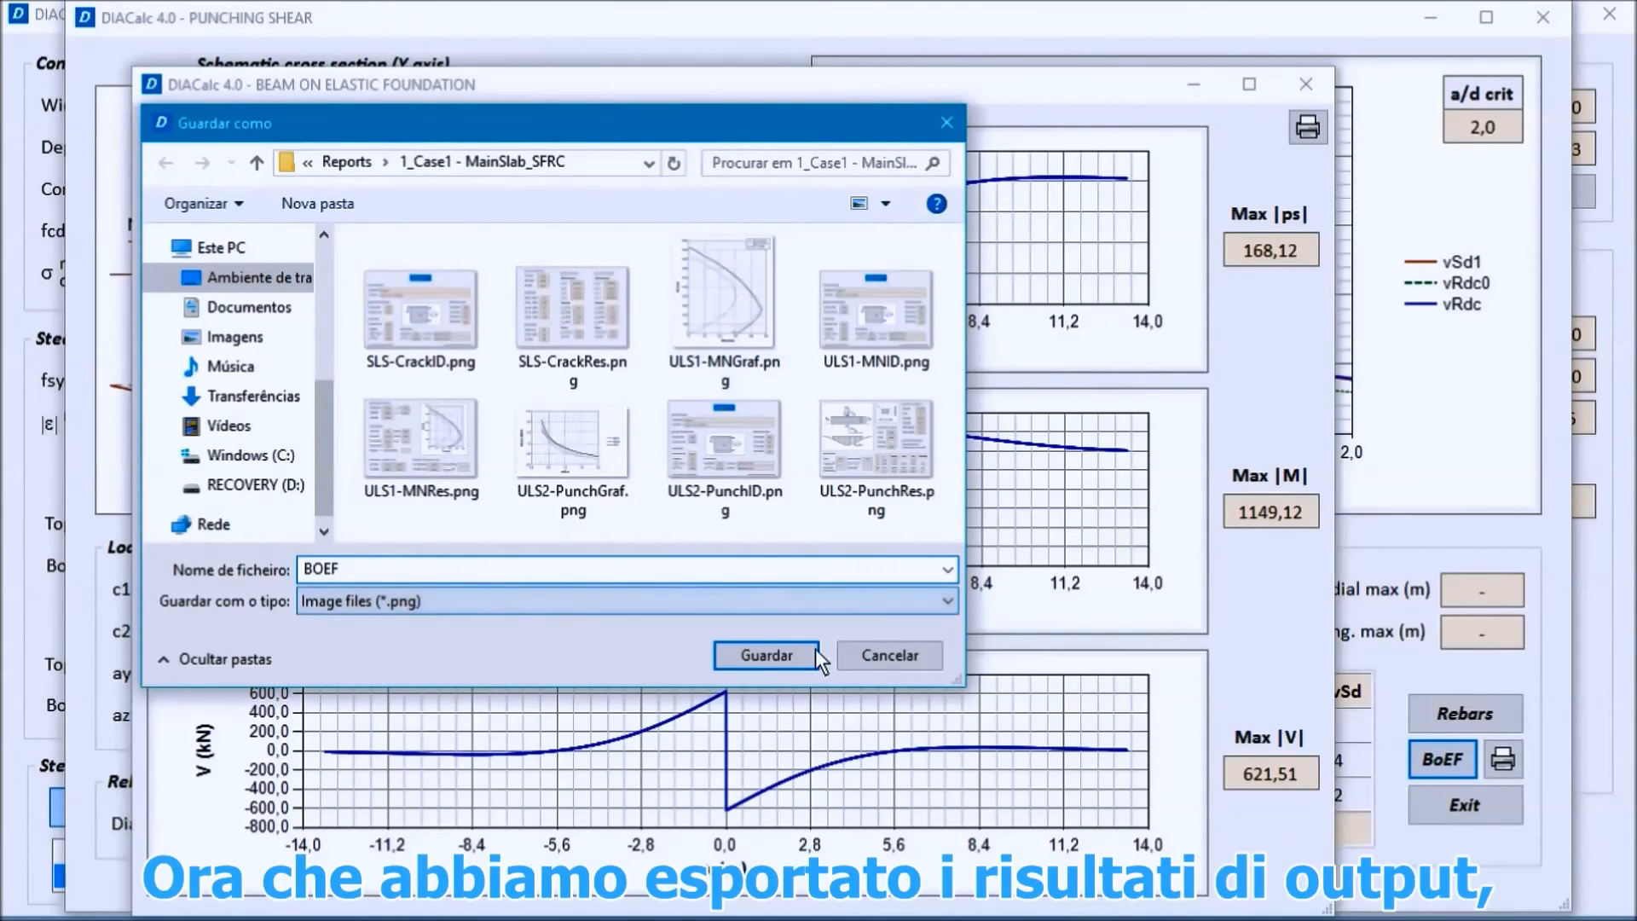
{"action": "left_click", "coordinate": [787, 657]}
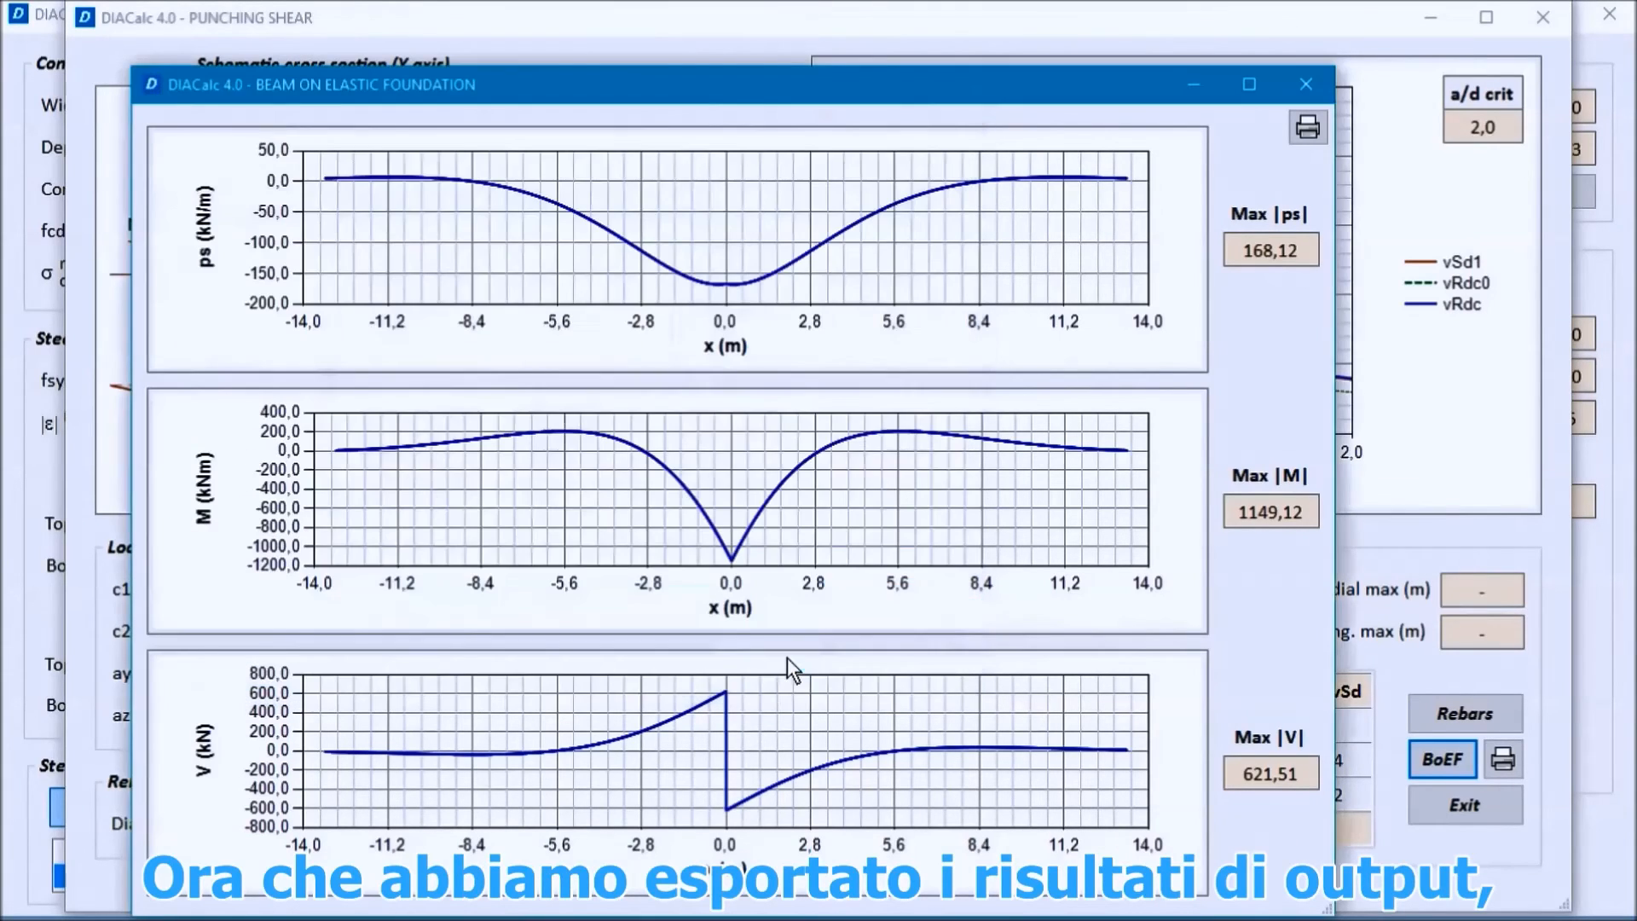
{"action": "left_click", "coordinate": [1306, 84]}
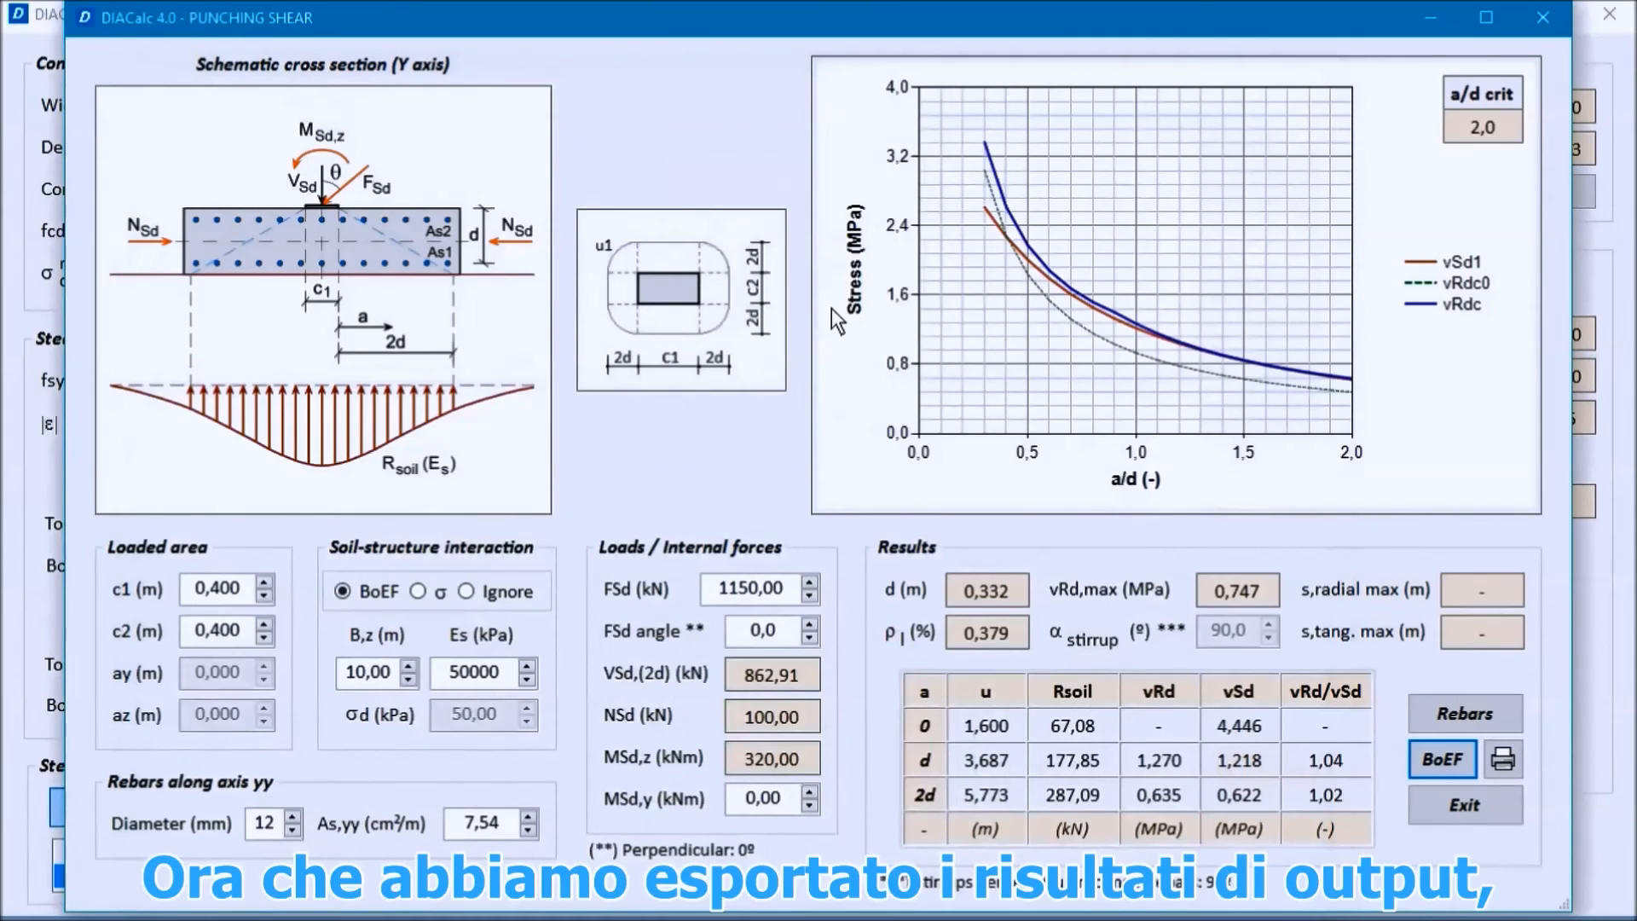
{"action": "left_click", "coordinate": [1467, 806]}
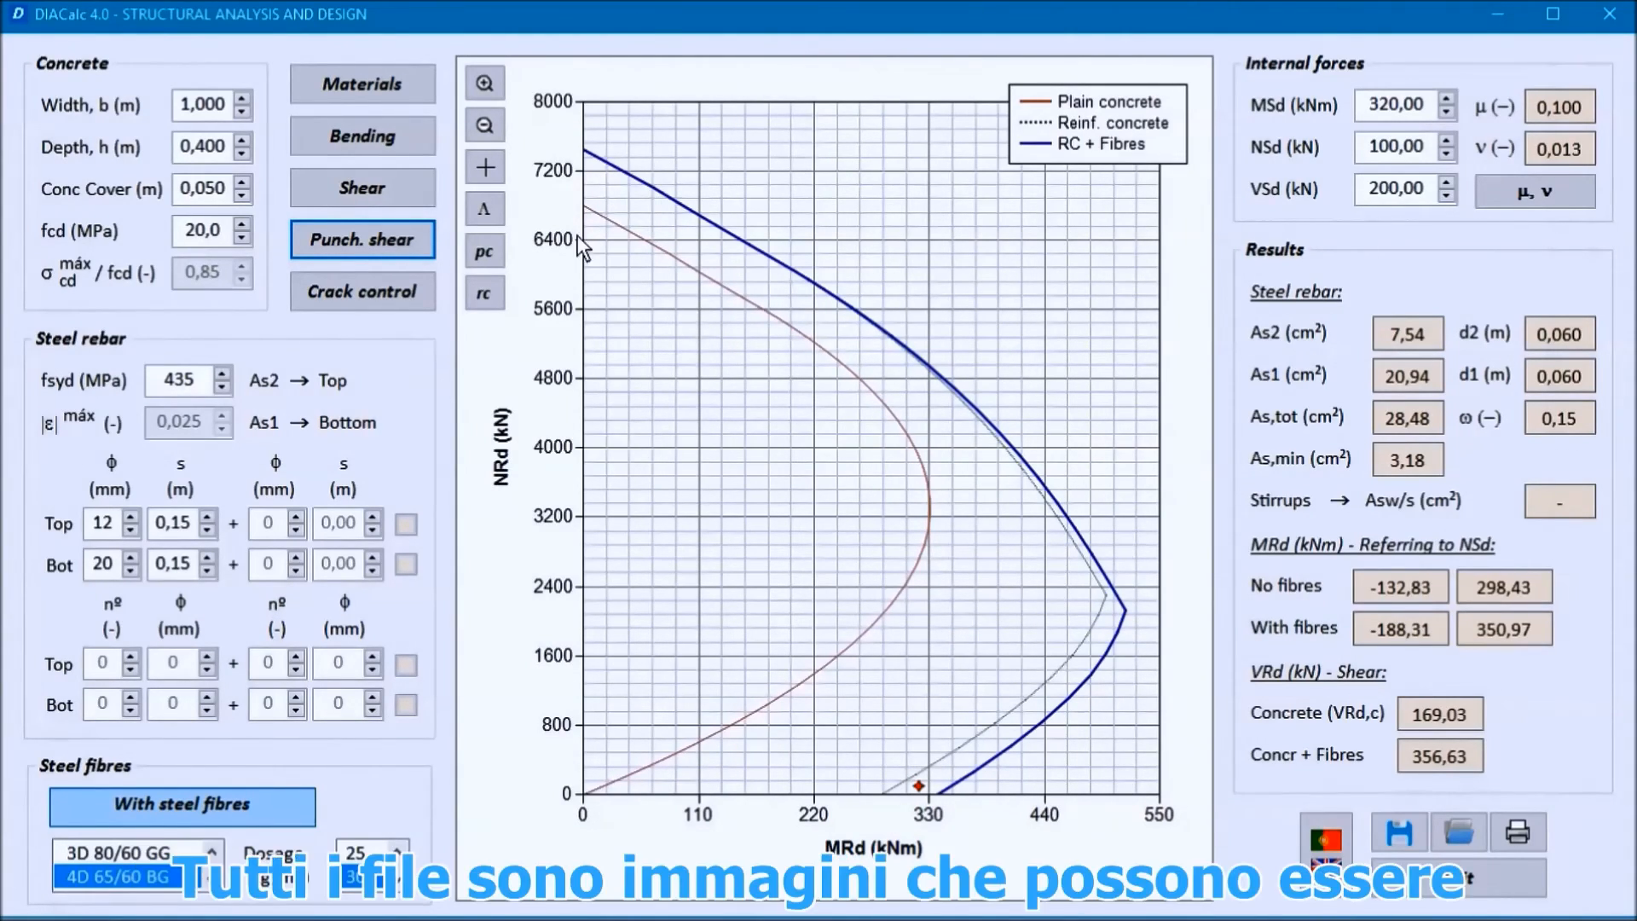
Step: Switch to File Explorer and open the folder Project1 > Reports > 1_Case1 - MainSlab_SFRC
{"action": "key", "text": "alt+Tab"}
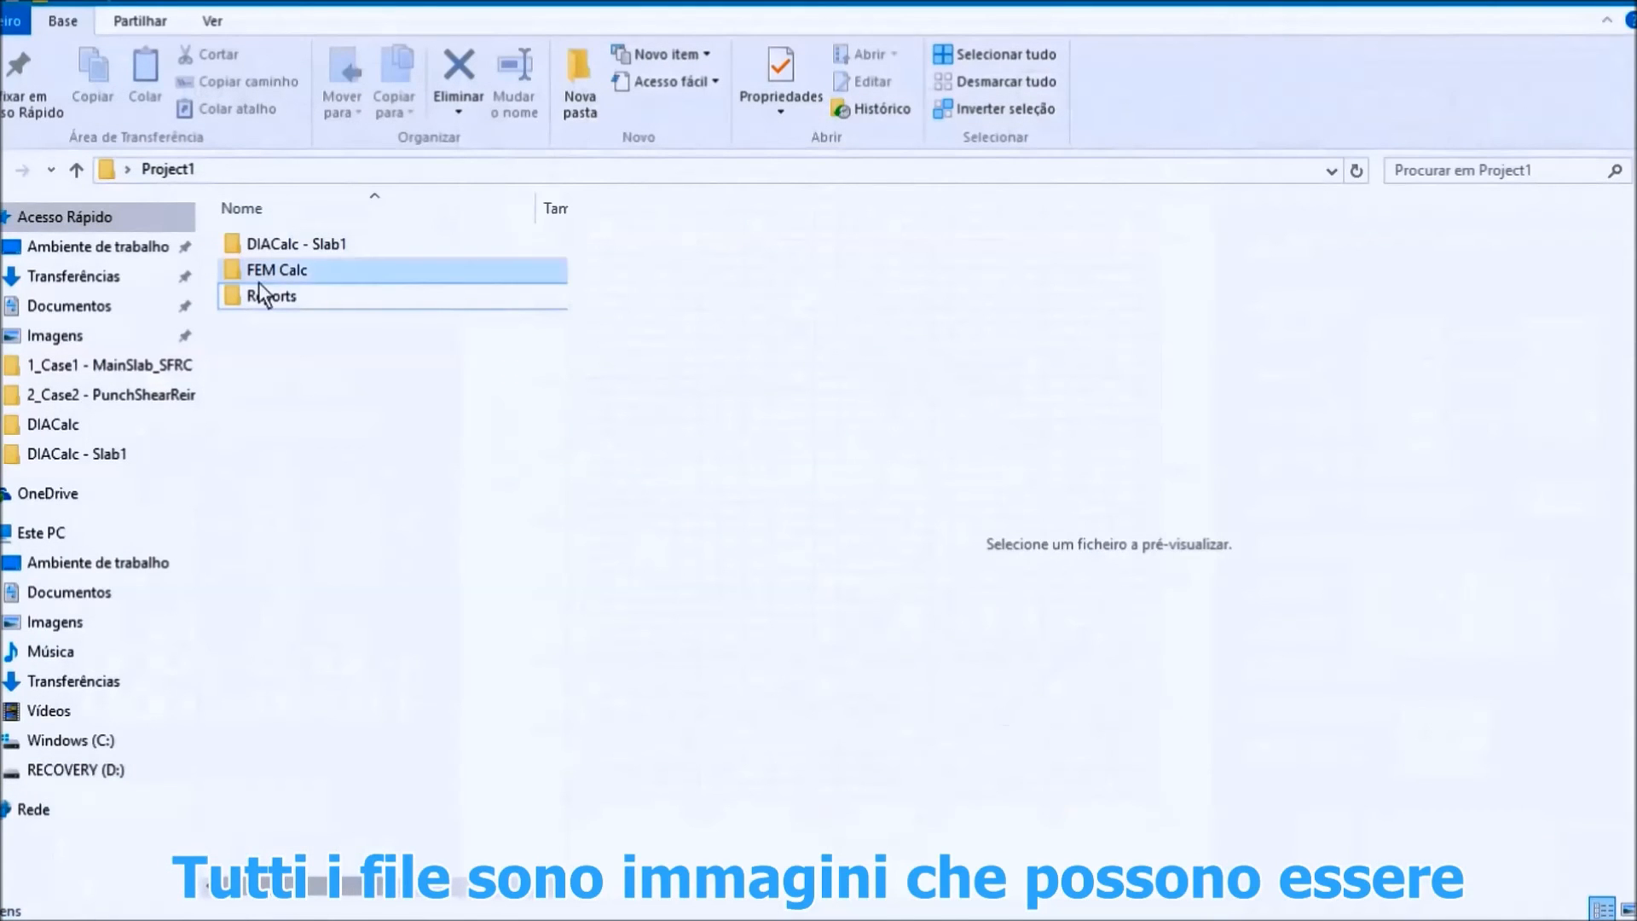
{"action": "double_click", "coordinate": [275, 306]}
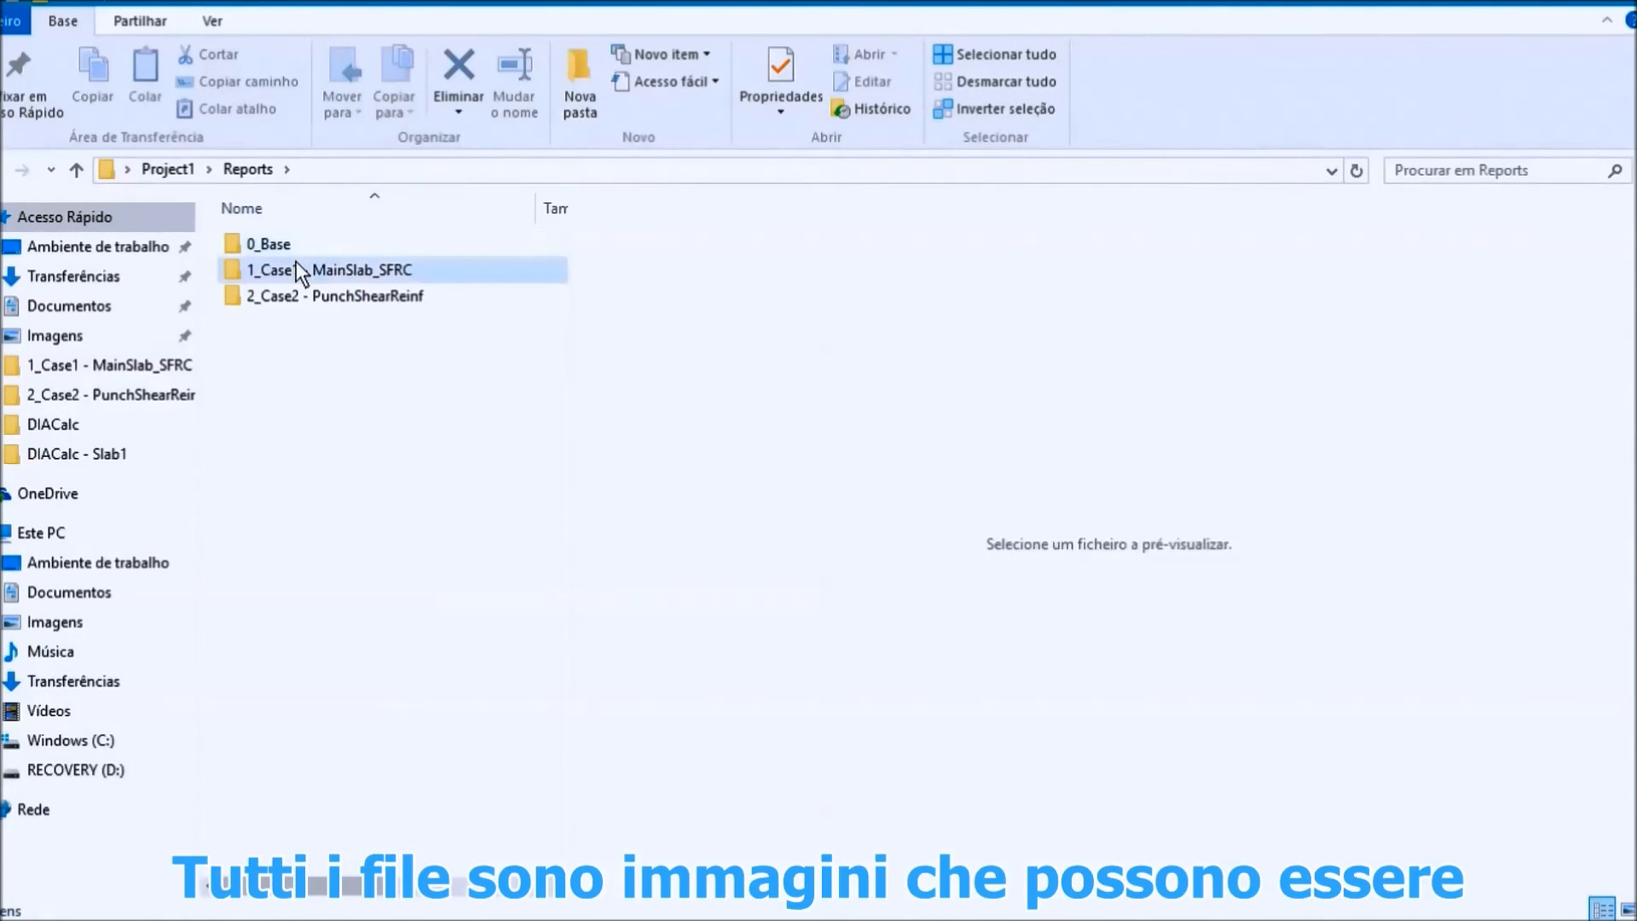
{"action": "left_click", "coordinate": [294, 270]}
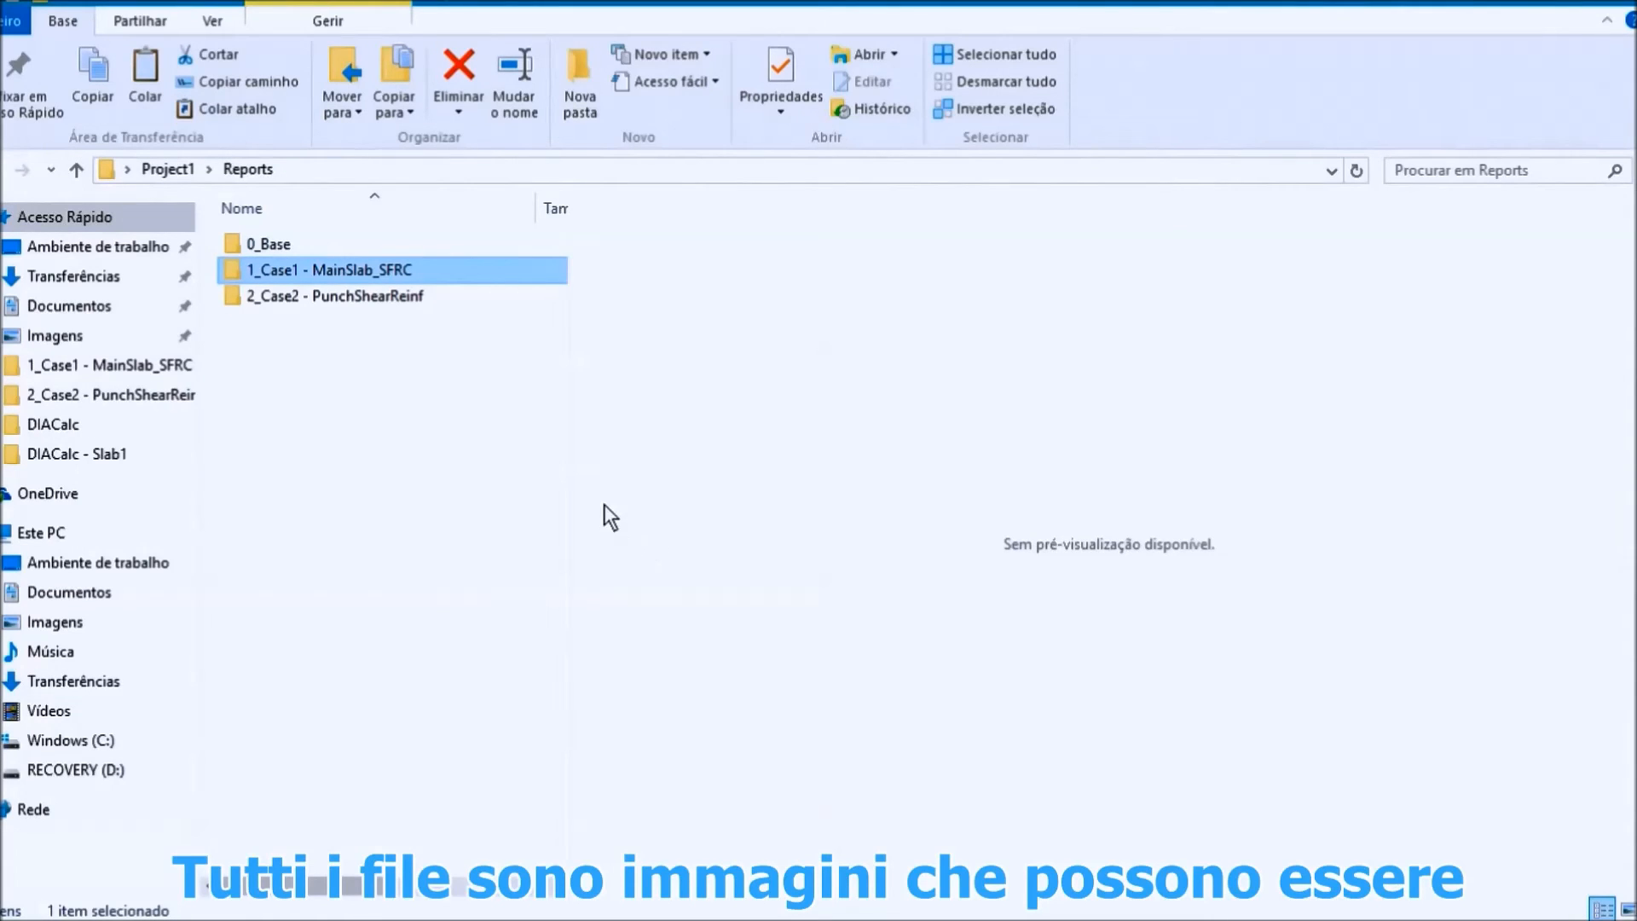
{"action": "double_click", "coordinate": [300, 270]}
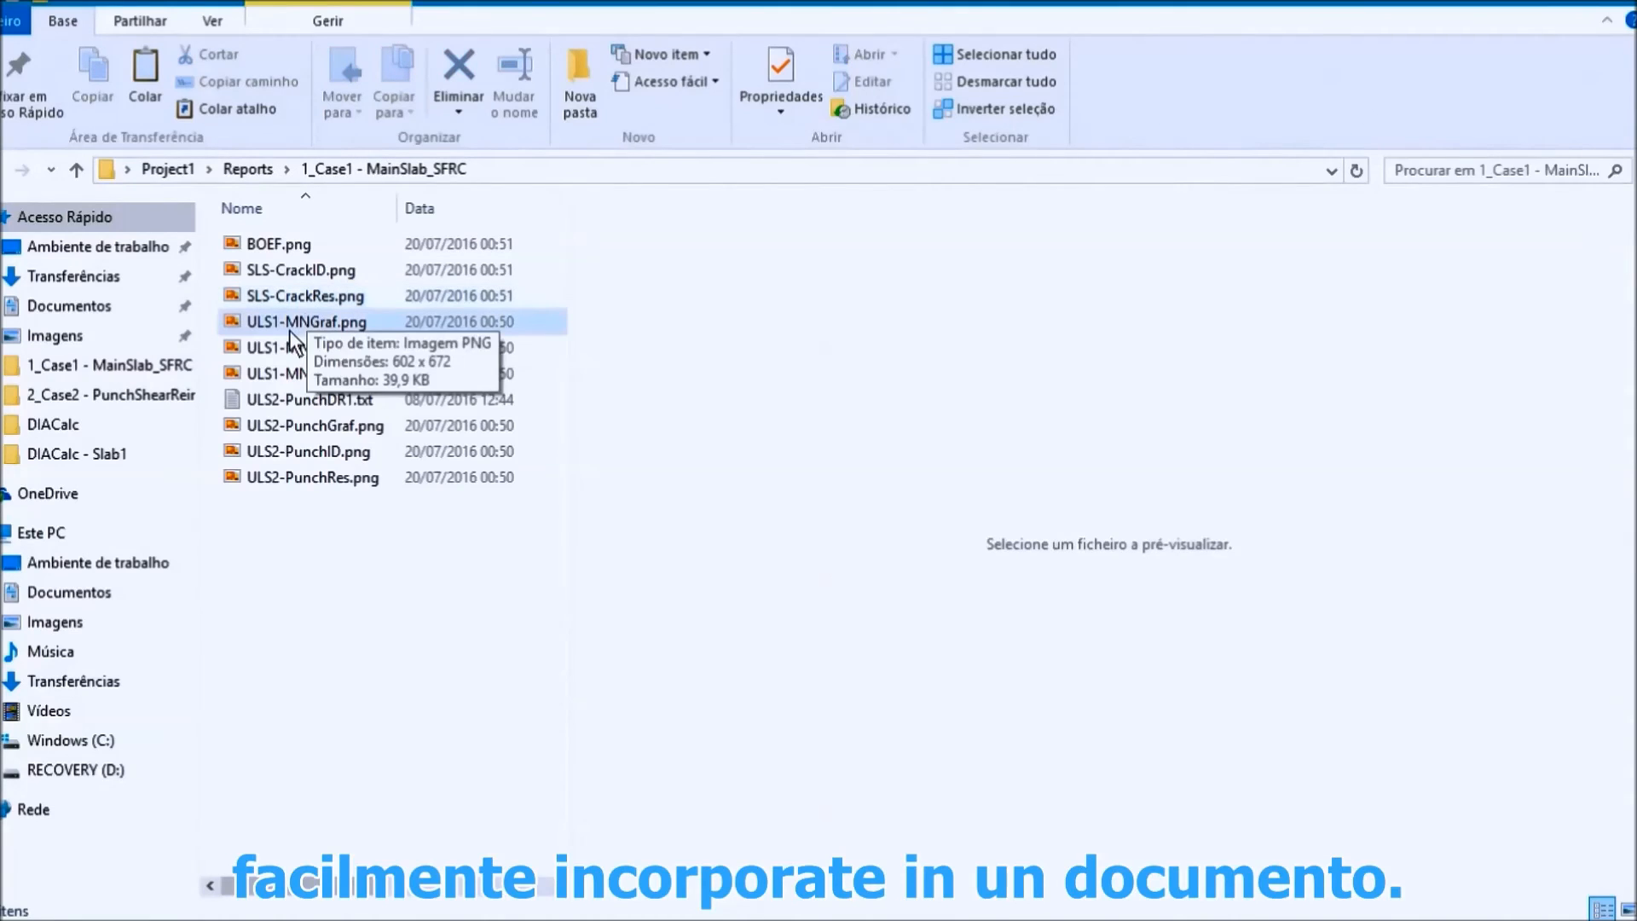
Step: Preview the exported beam on elastic foundation image and the SLS crack control identification and results images
{"action": "left_click", "coordinate": [265, 245]}
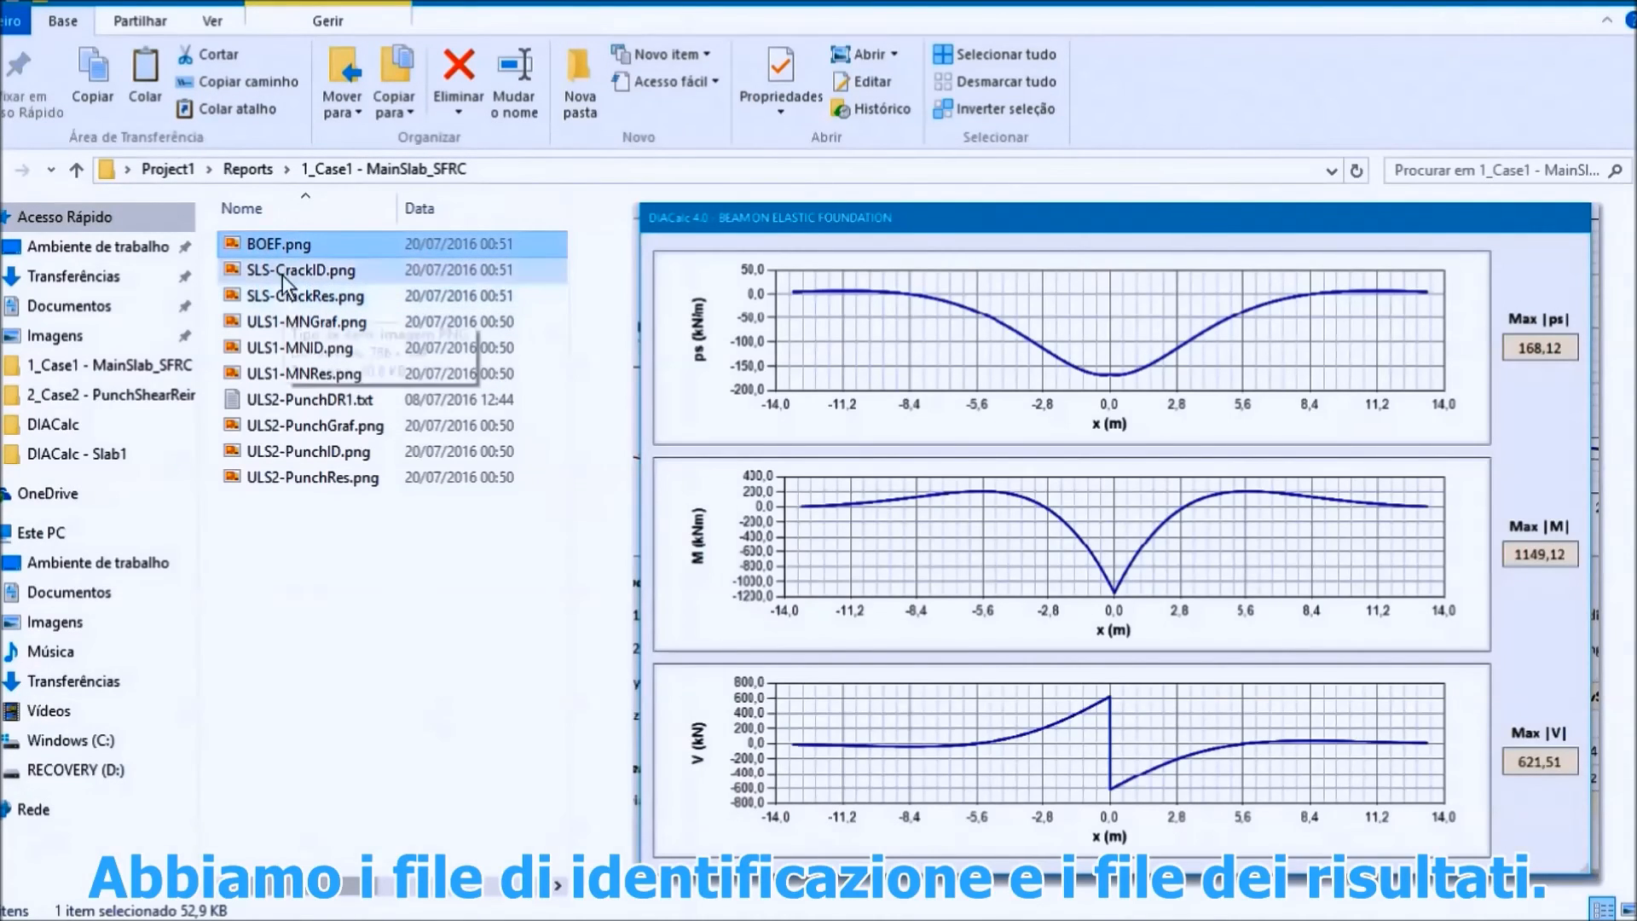
{"action": "left_click", "coordinate": [283, 268]}
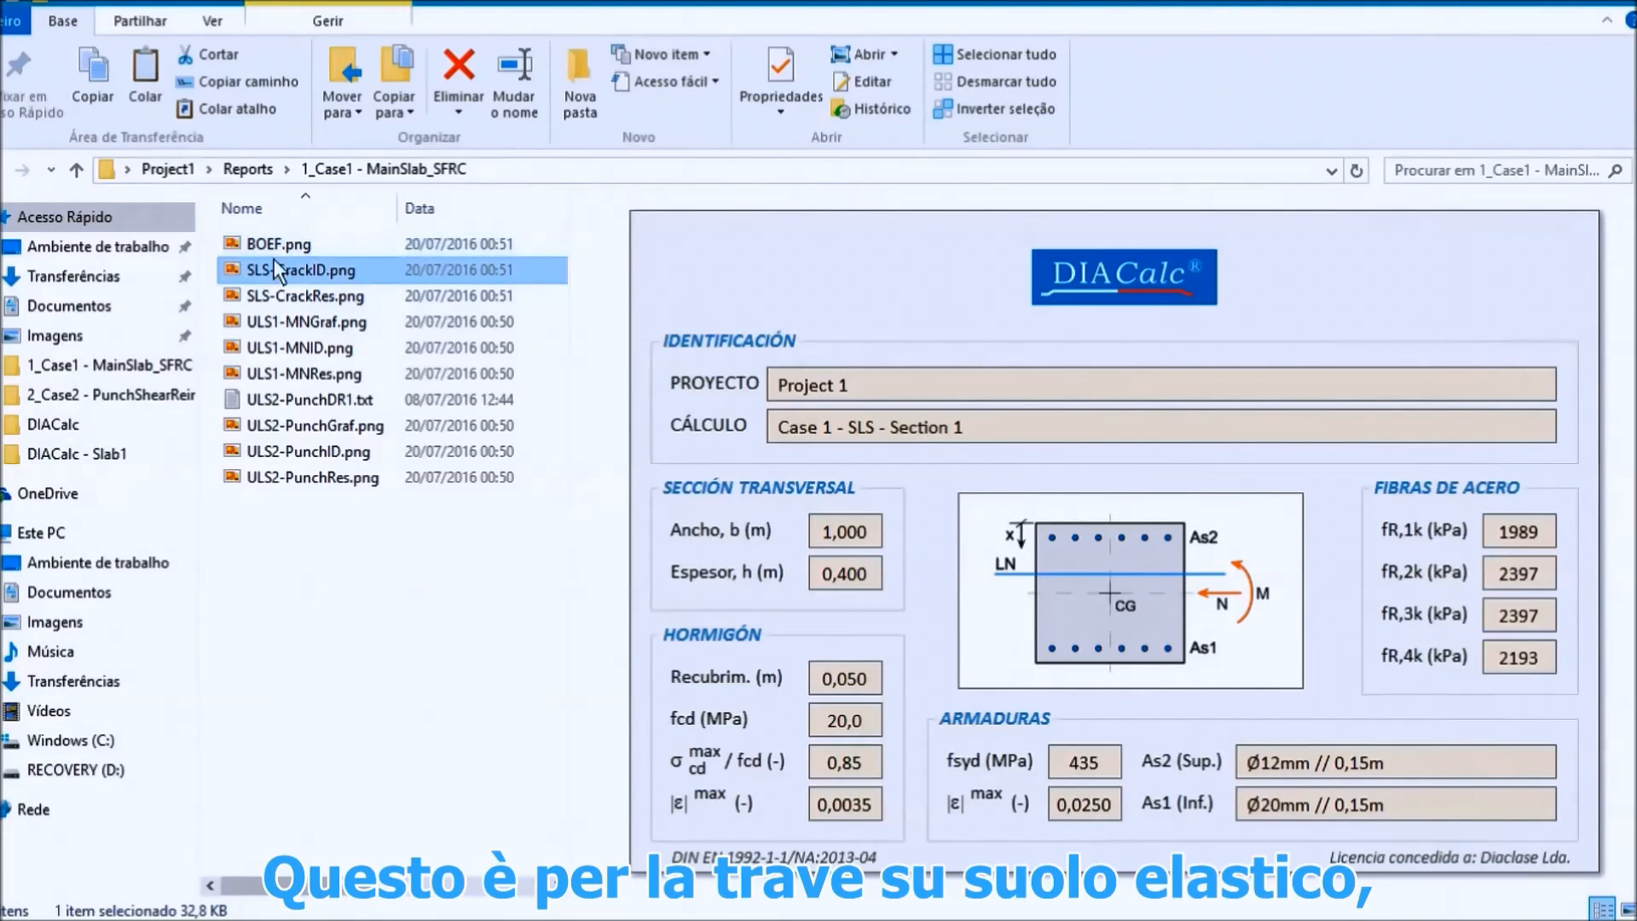
{"action": "left_click", "coordinate": [278, 244]}
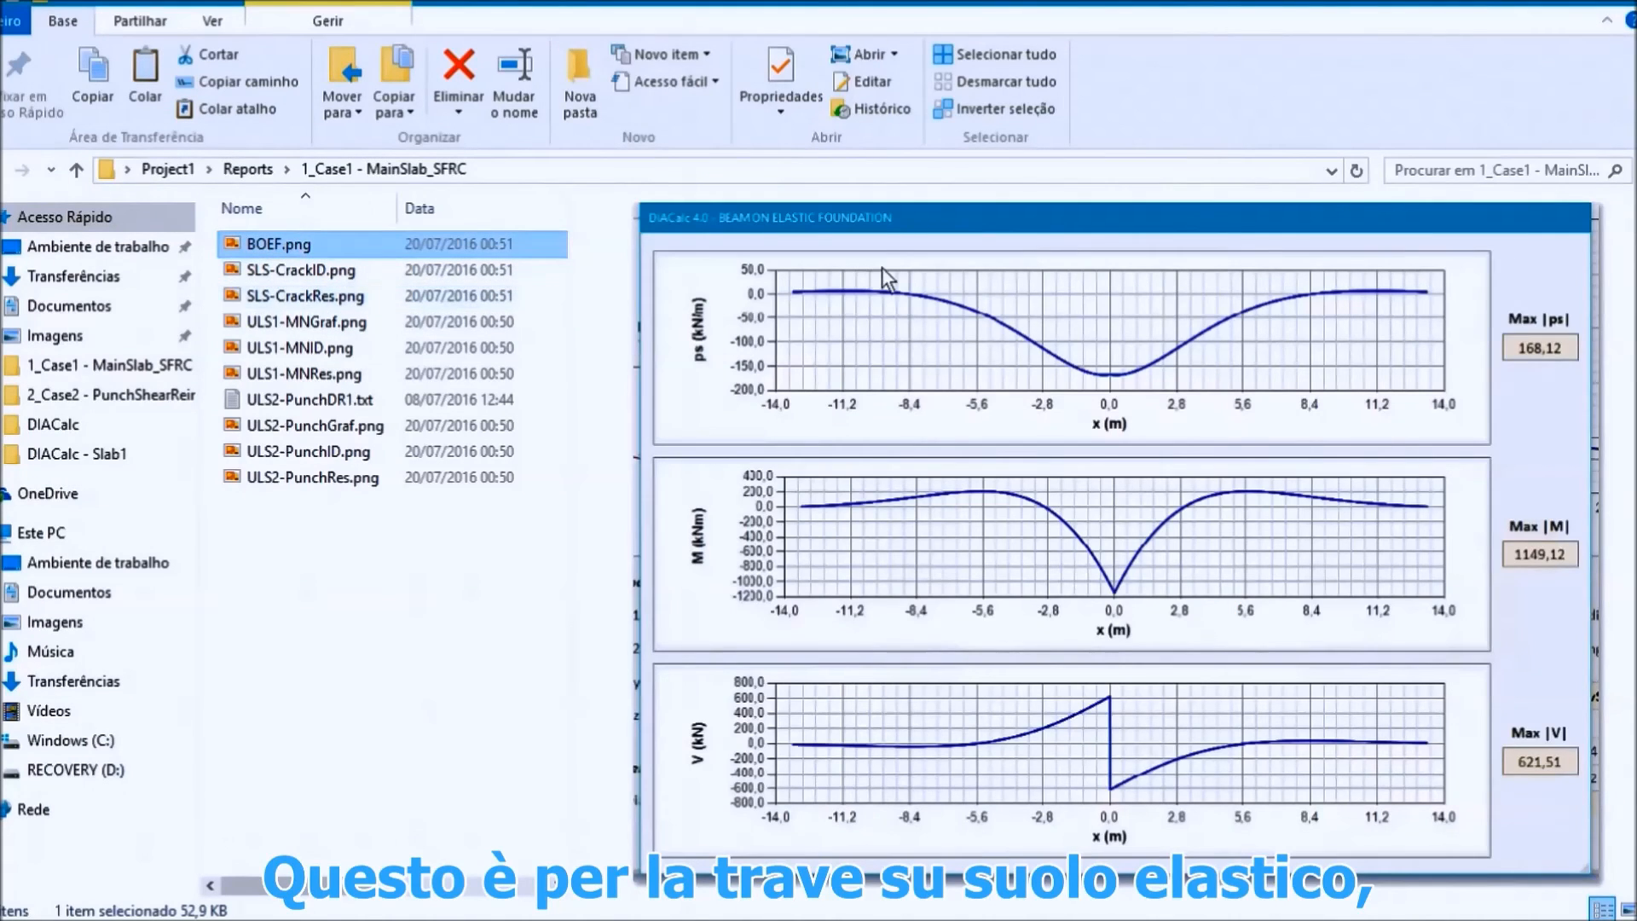
{"action": "left_click", "coordinate": [300, 270]}
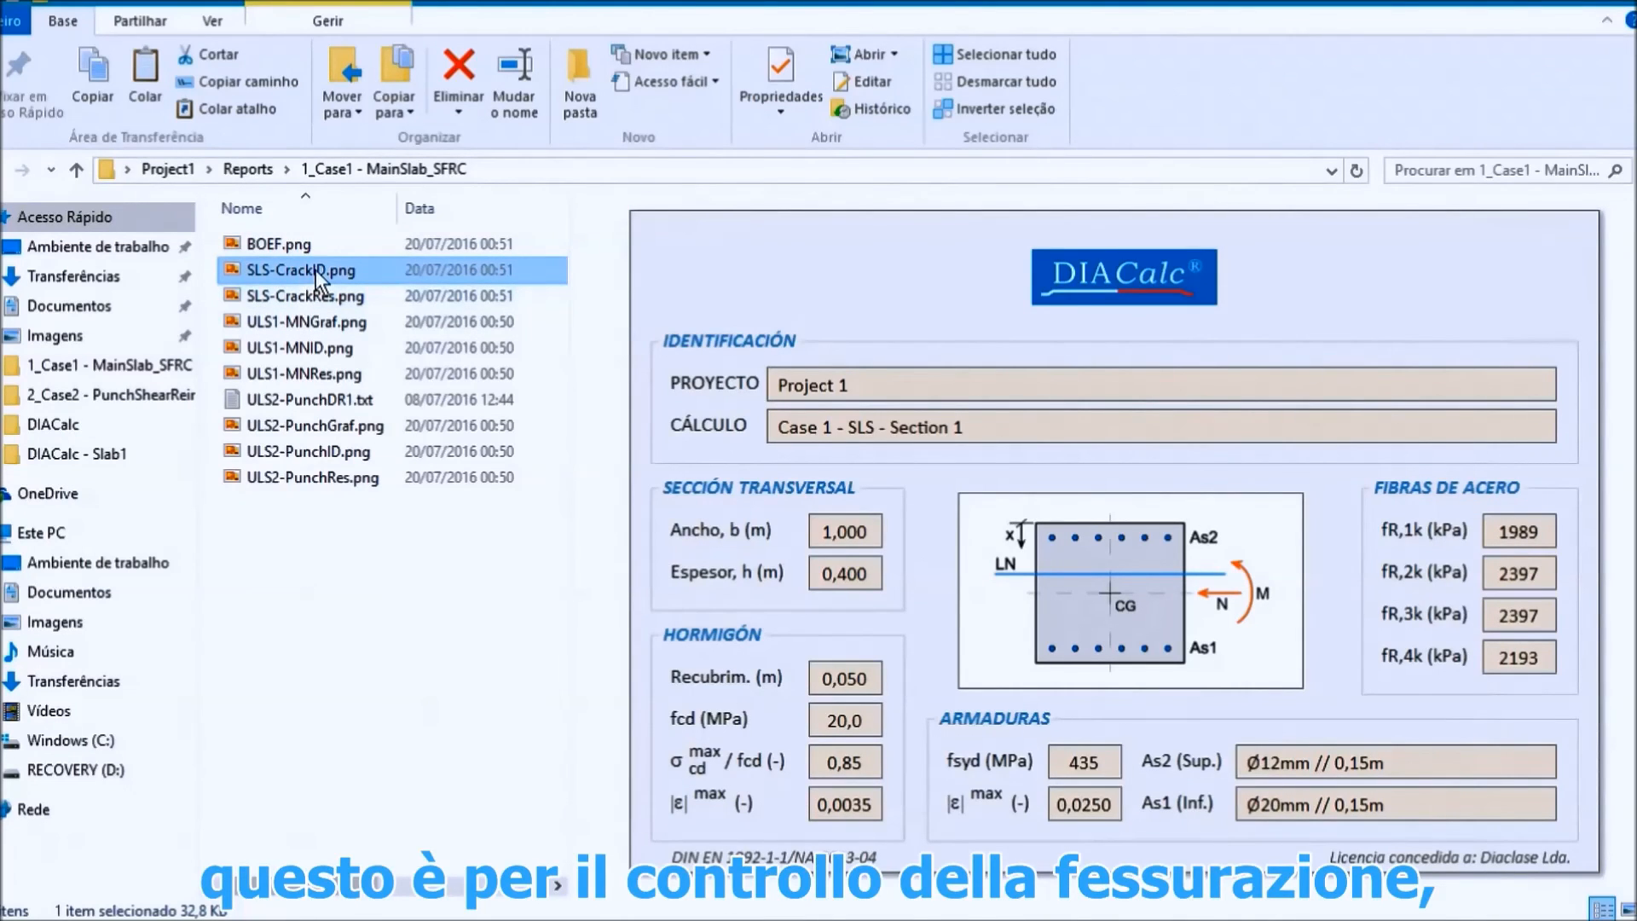
{"action": "left_click", "coordinate": [306, 295]}
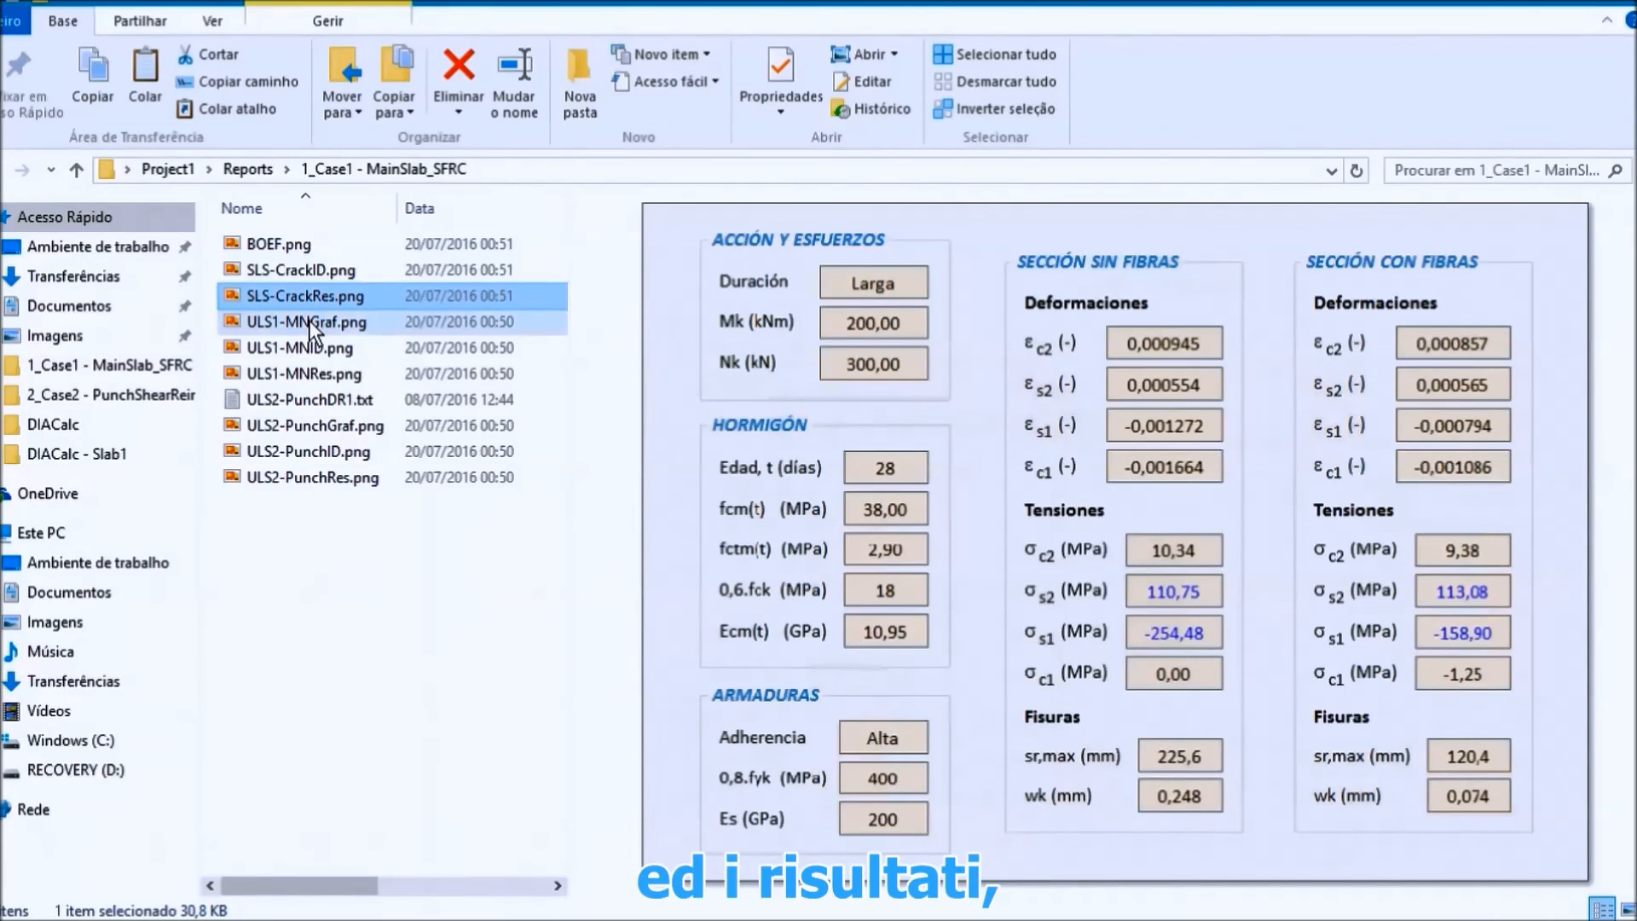
Step: Preview the ULS1 interaction diagram, identification and results images of the bending and shear report
{"action": "left_click", "coordinate": [309, 324]}
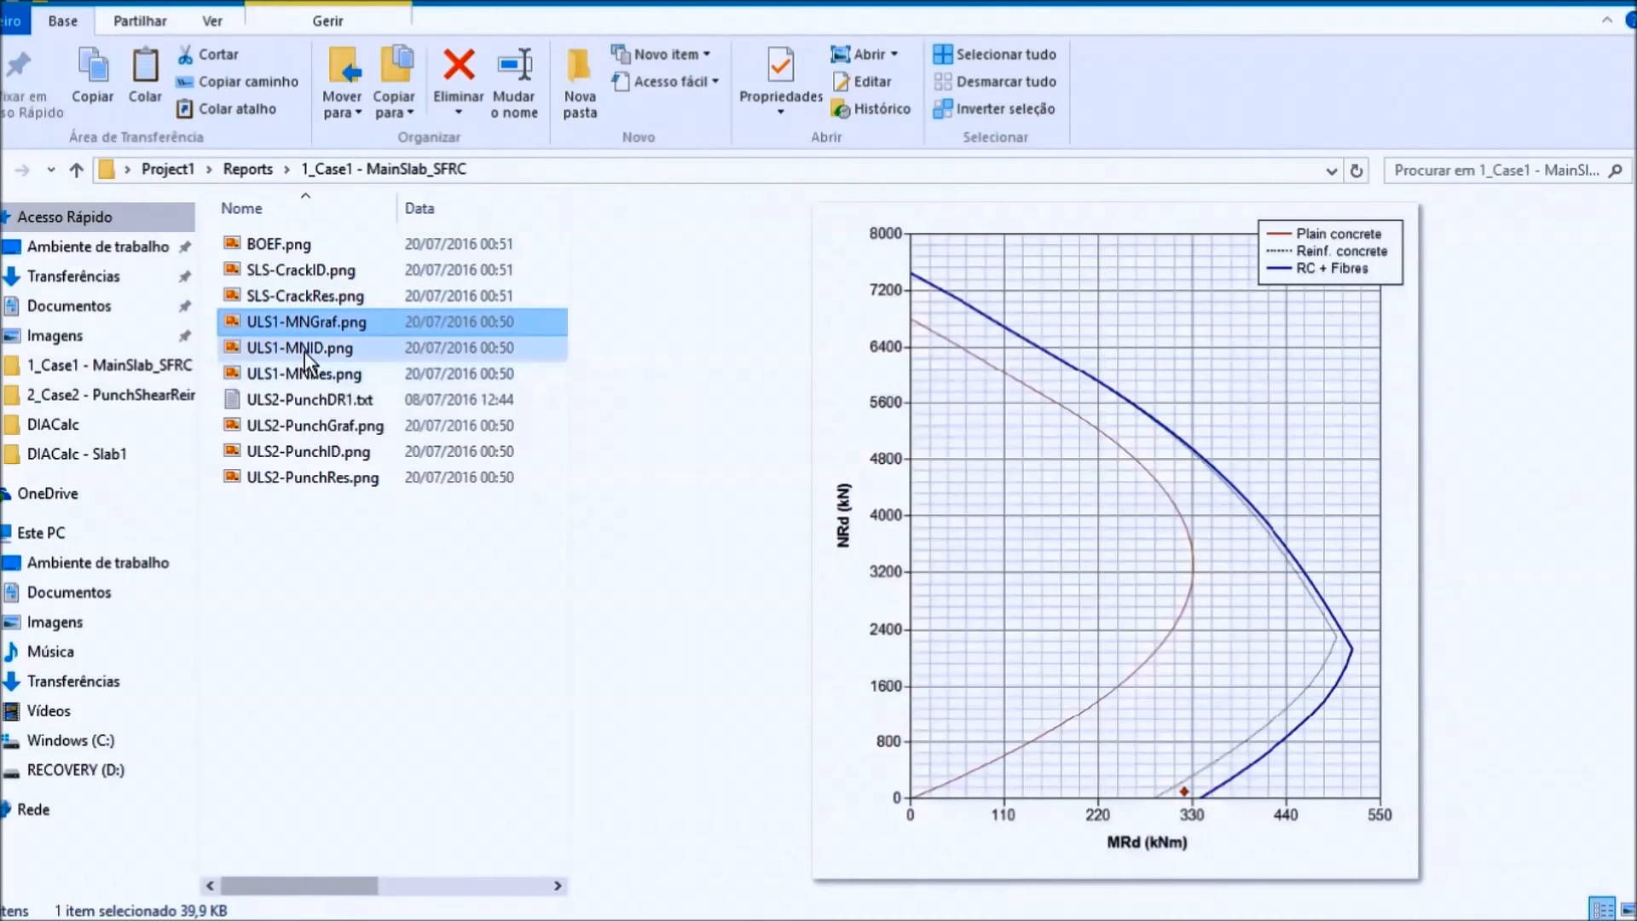
{"action": "left_click", "coordinate": [302, 345]}
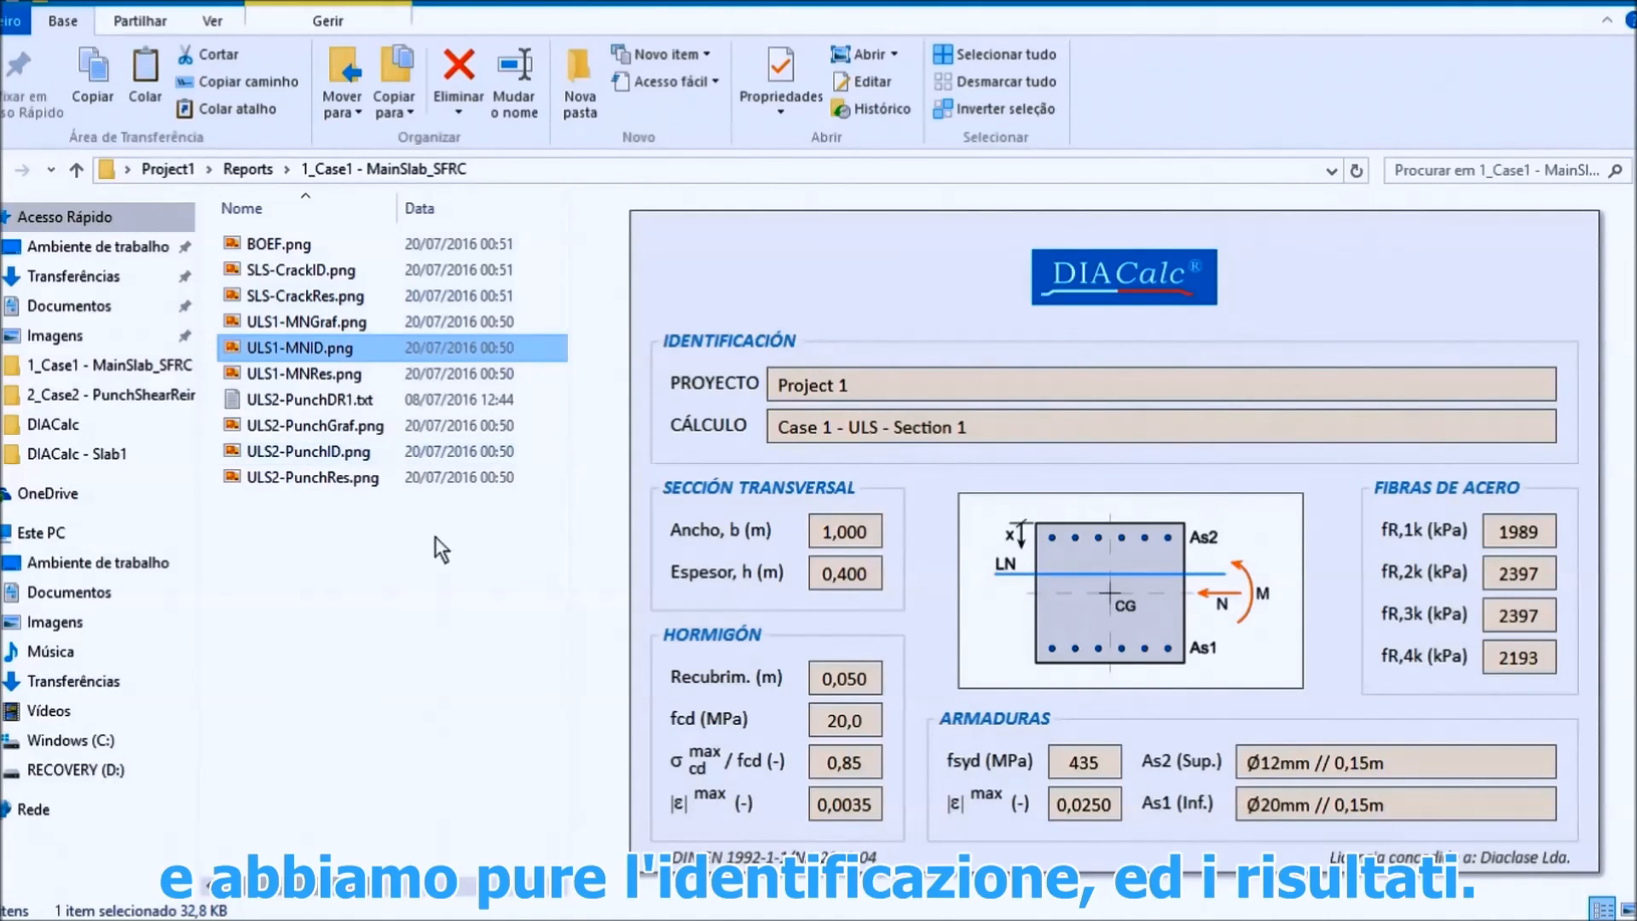
{"action": "left_click", "coordinate": [320, 376]}
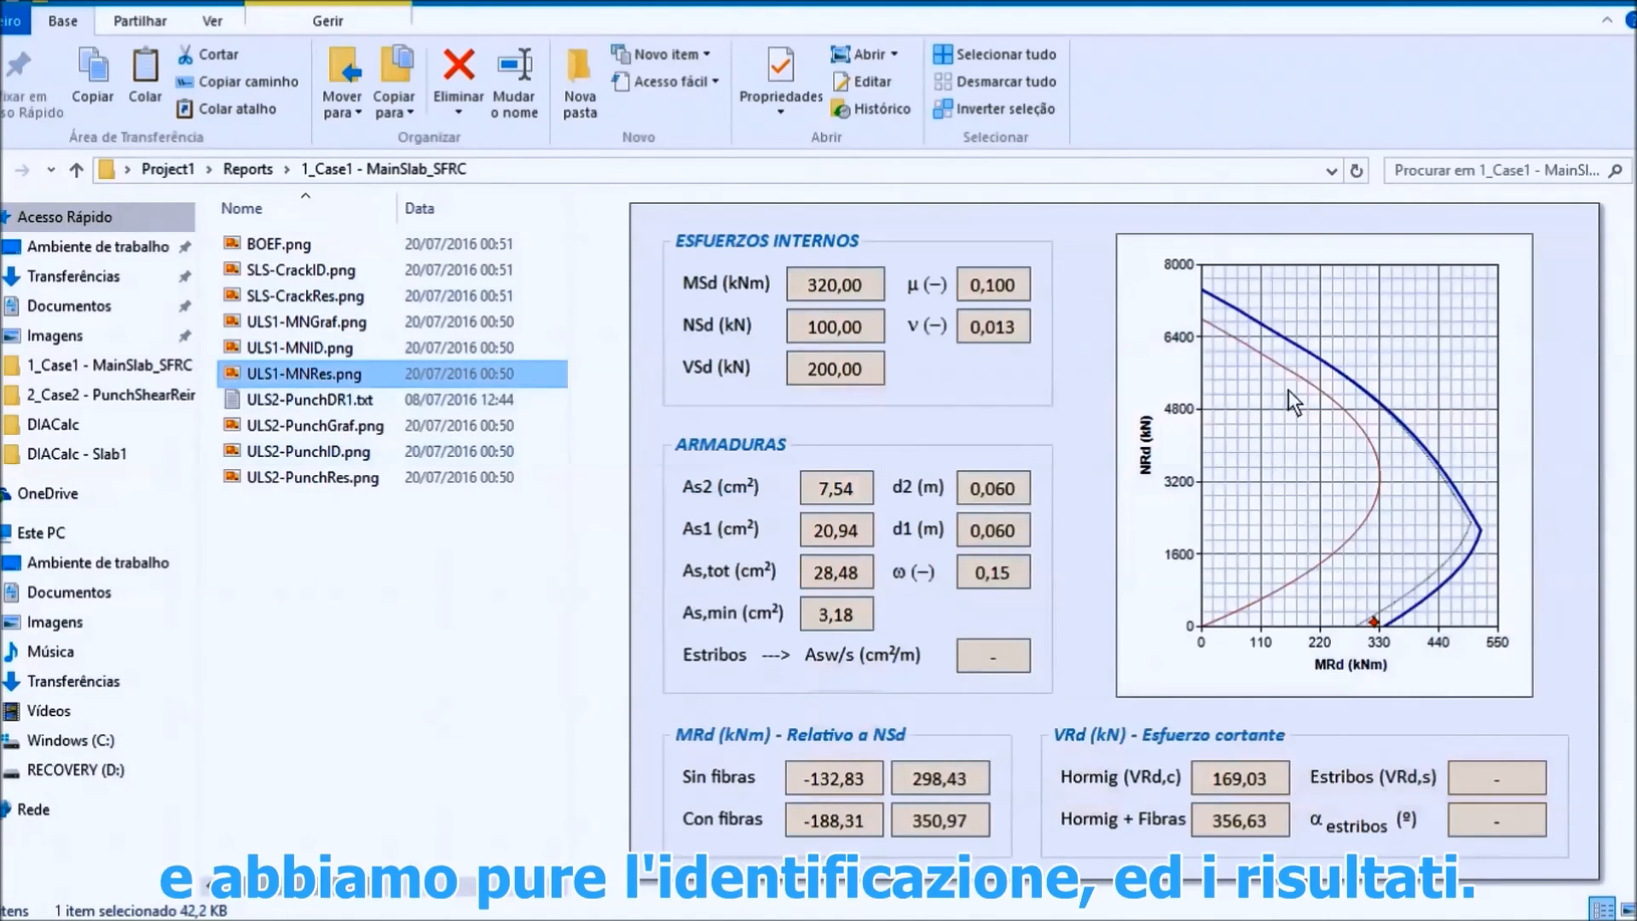
Step: Preview the ULS2 punching shear files: the reinforcement text file, the graph, the identification and the results images
{"action": "left_click", "coordinate": [309, 400]}
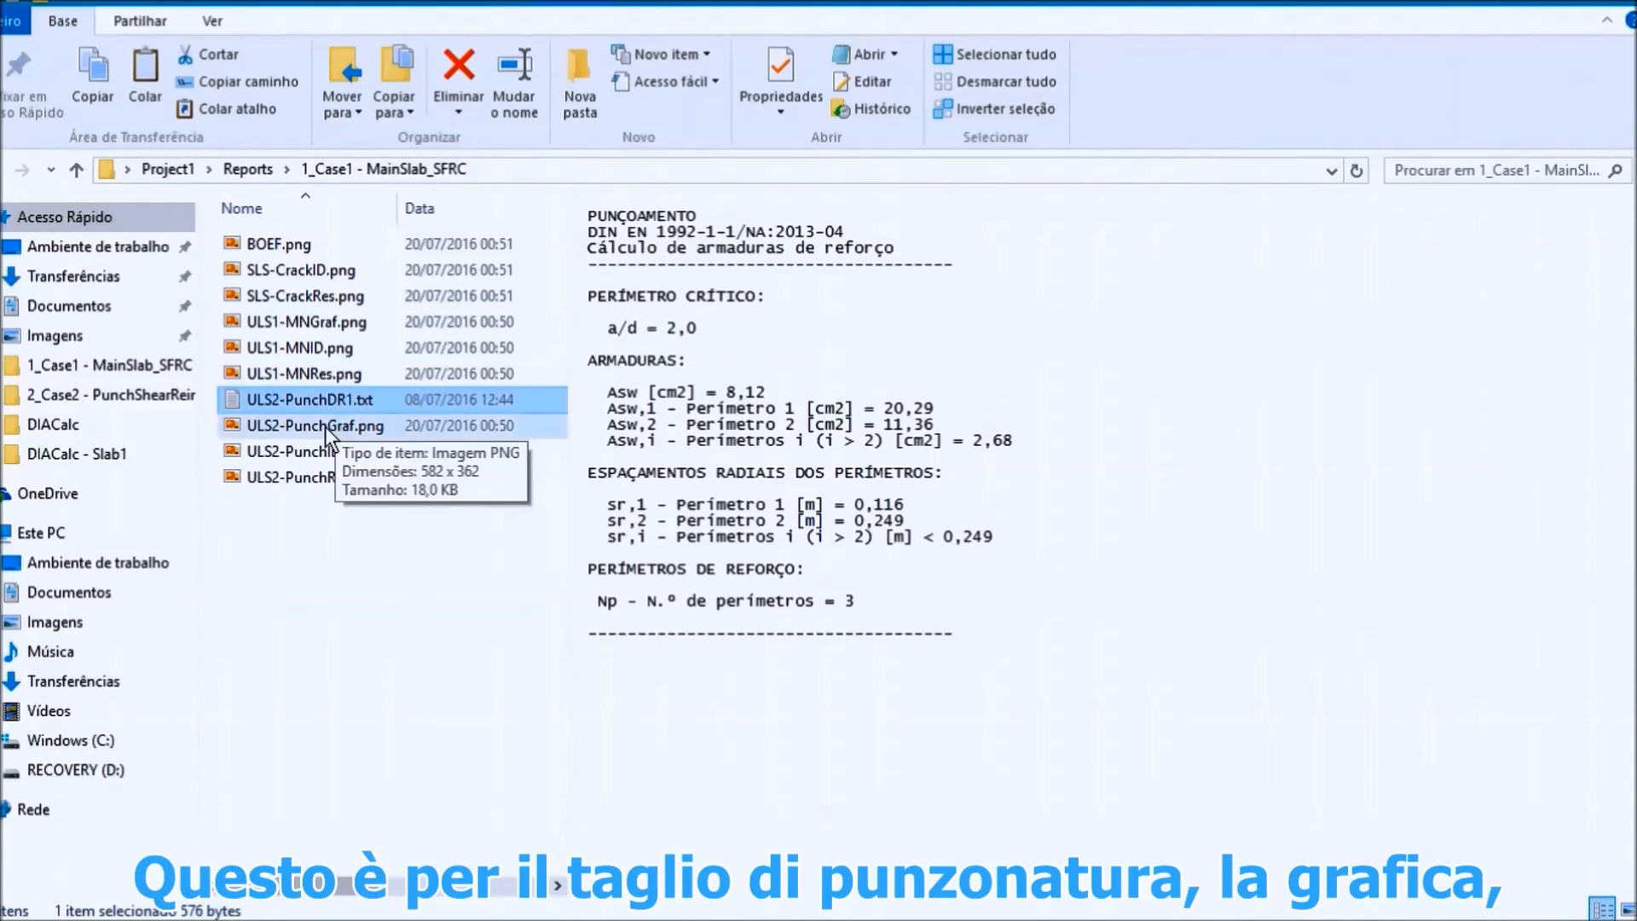
{"action": "left_click", "coordinate": [325, 426]}
{"action": "left_click", "coordinate": [294, 453]}
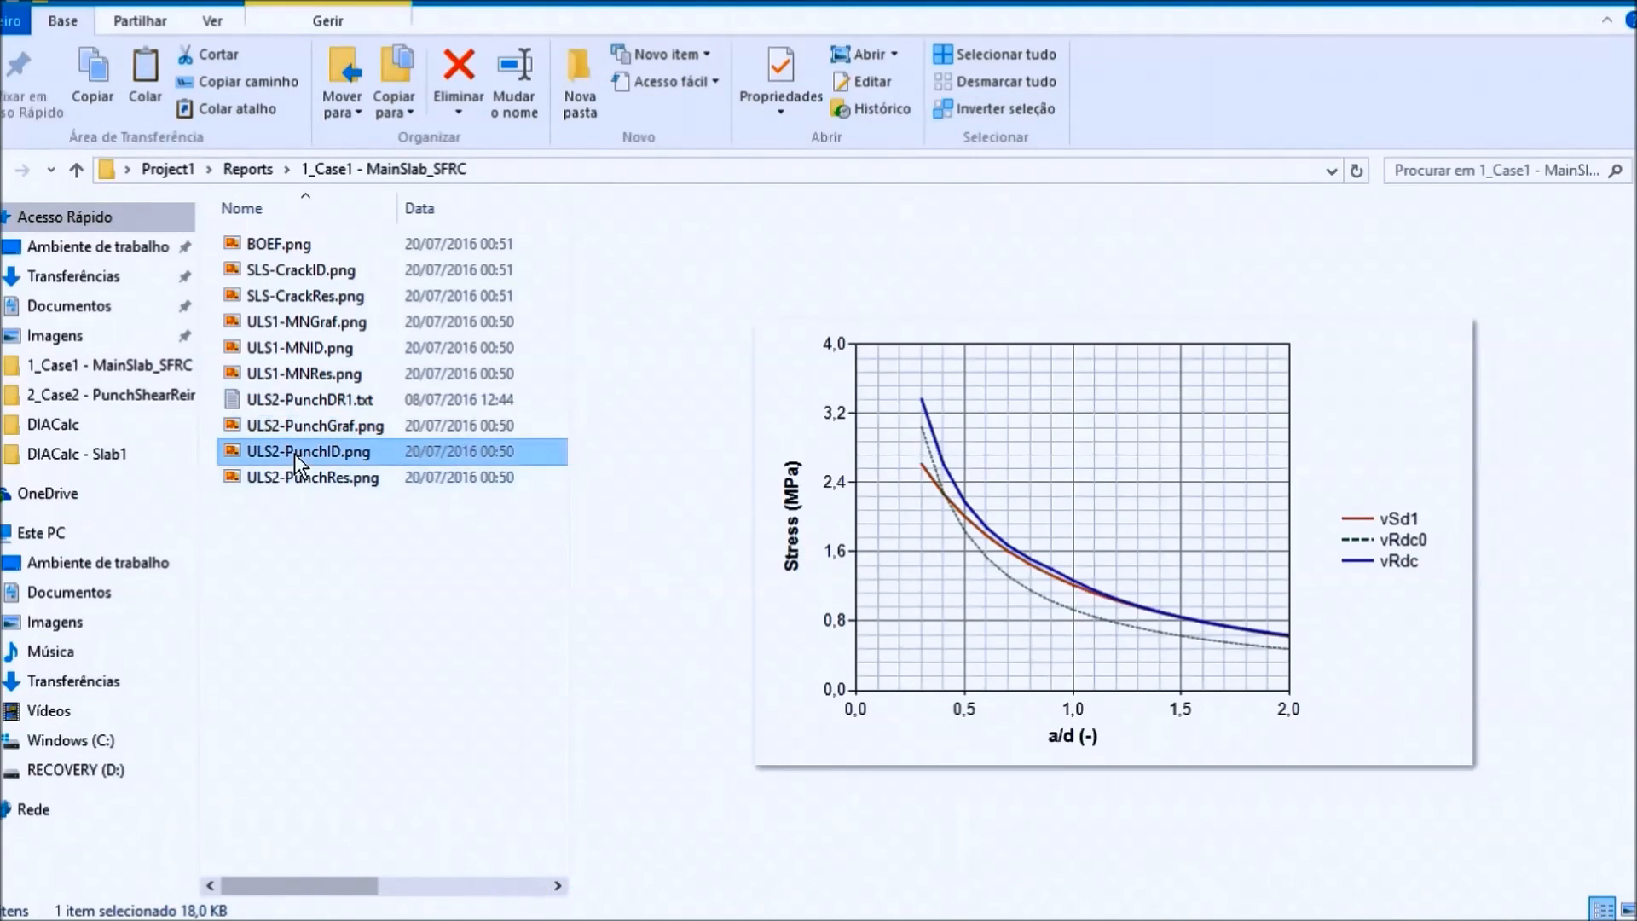
{"action": "left_click", "coordinate": [310, 479]}
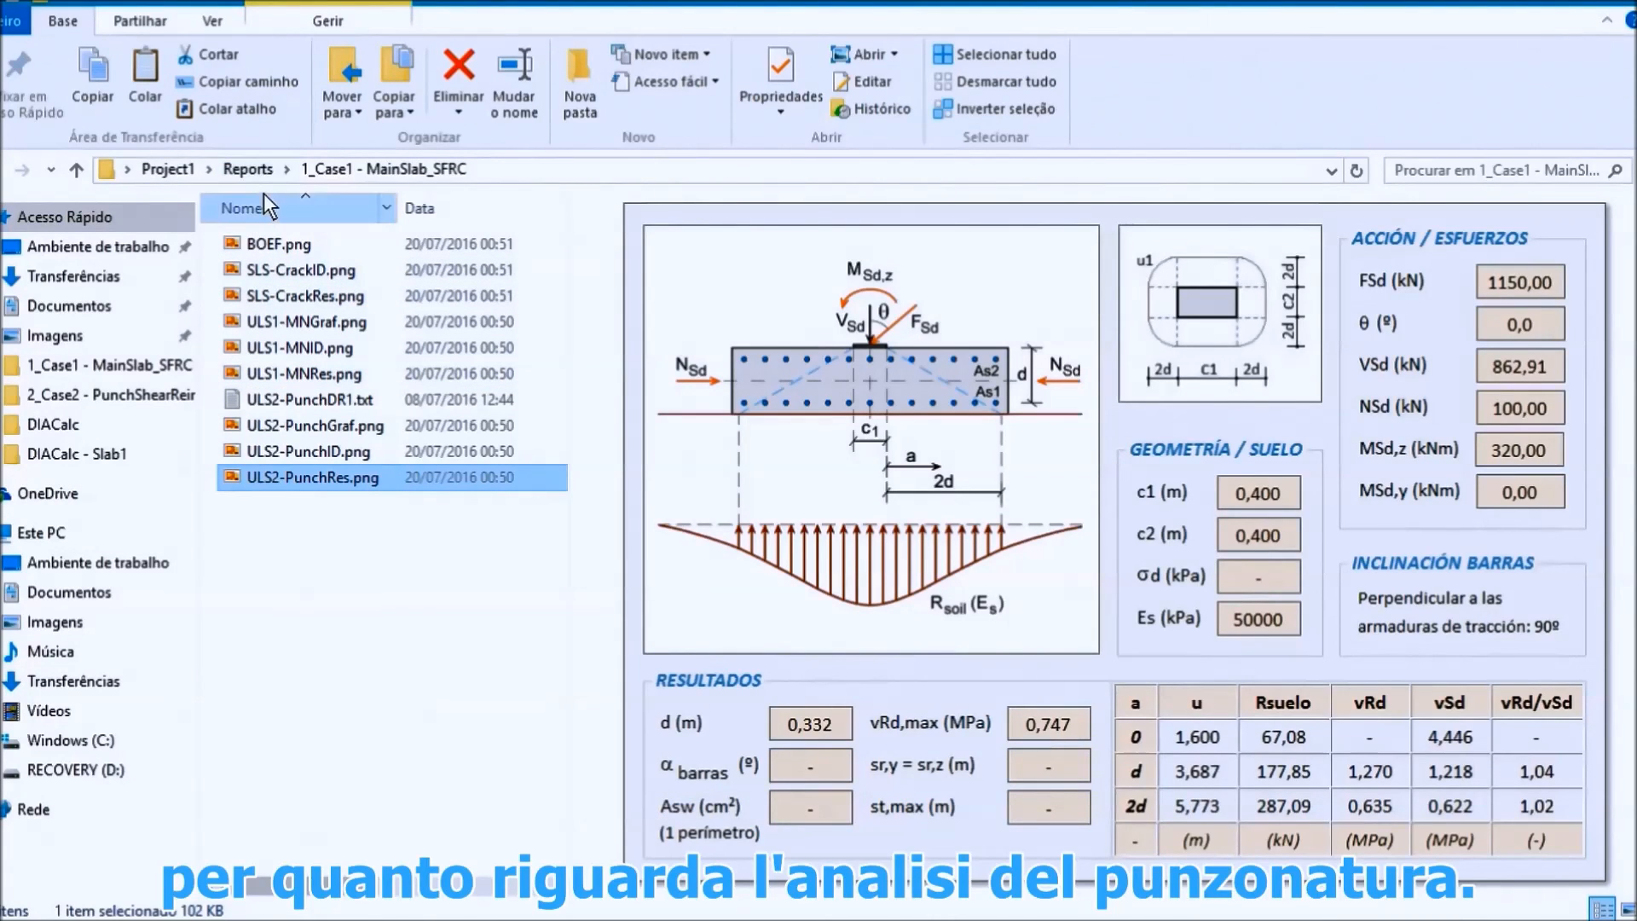
Step: Open the 2_Case2 - PunchShearReinf reports folder, and switch to Word to examine the punching shear reinforcement solution in _Proj1_Annex2.docx
{"action": "left_click", "coordinate": [254, 170]}
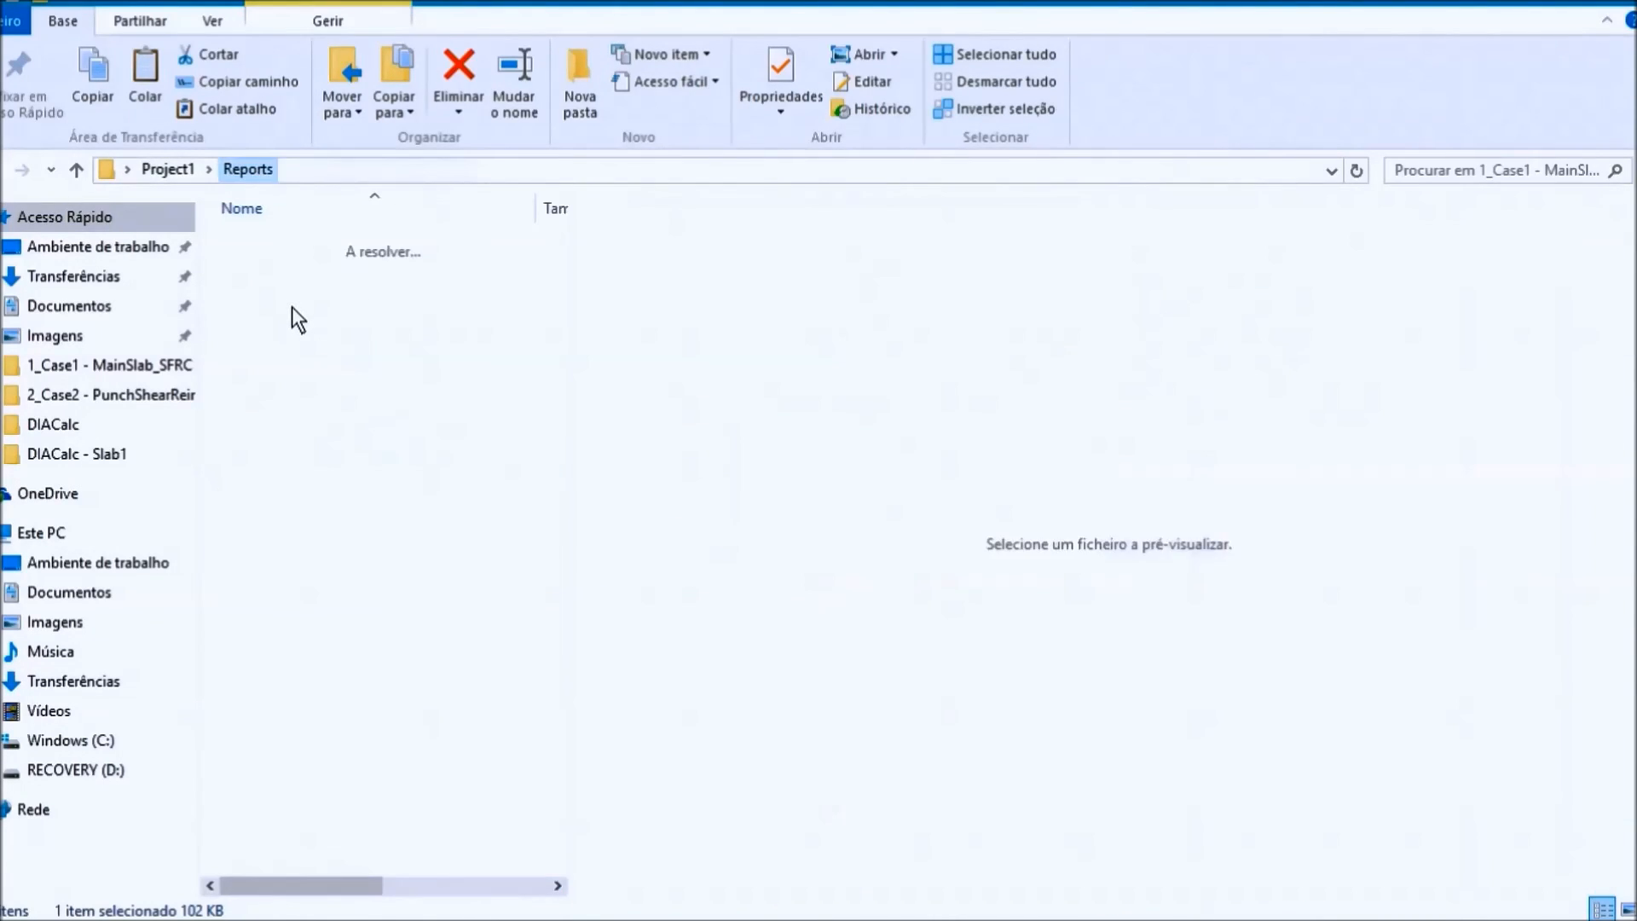
{"action": "double_click", "coordinate": [289, 295]}
{"action": "key", "text": "alt+Tab"}
{"action": "key", "text": "alt+Tab"}
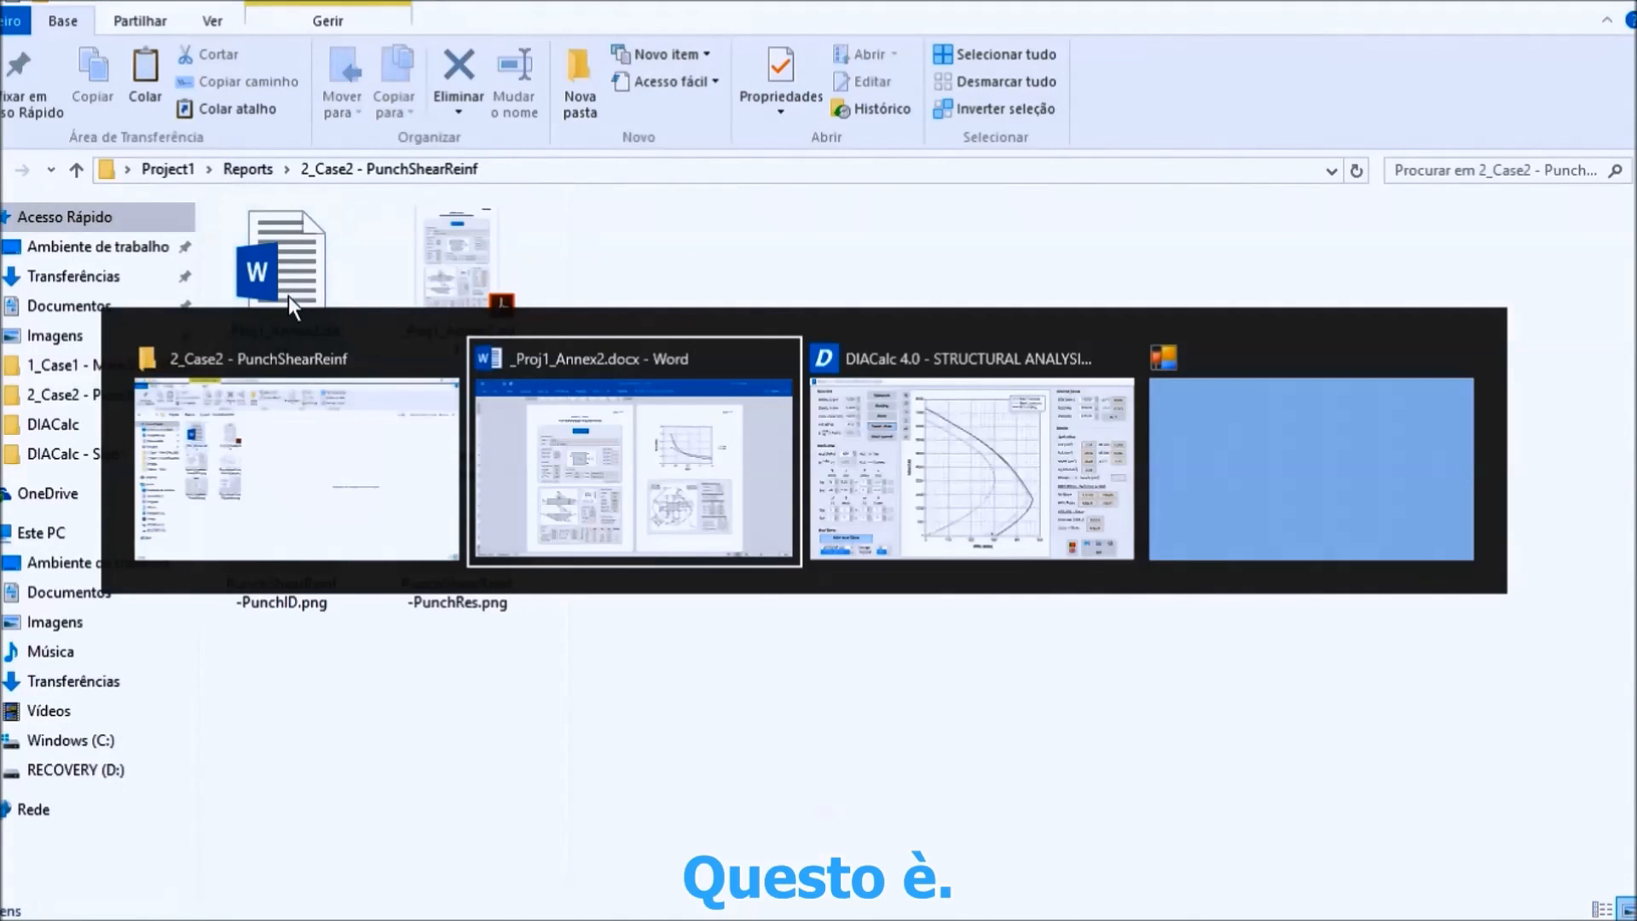
{"action": "key", "text": "alt+shift+Tab"}
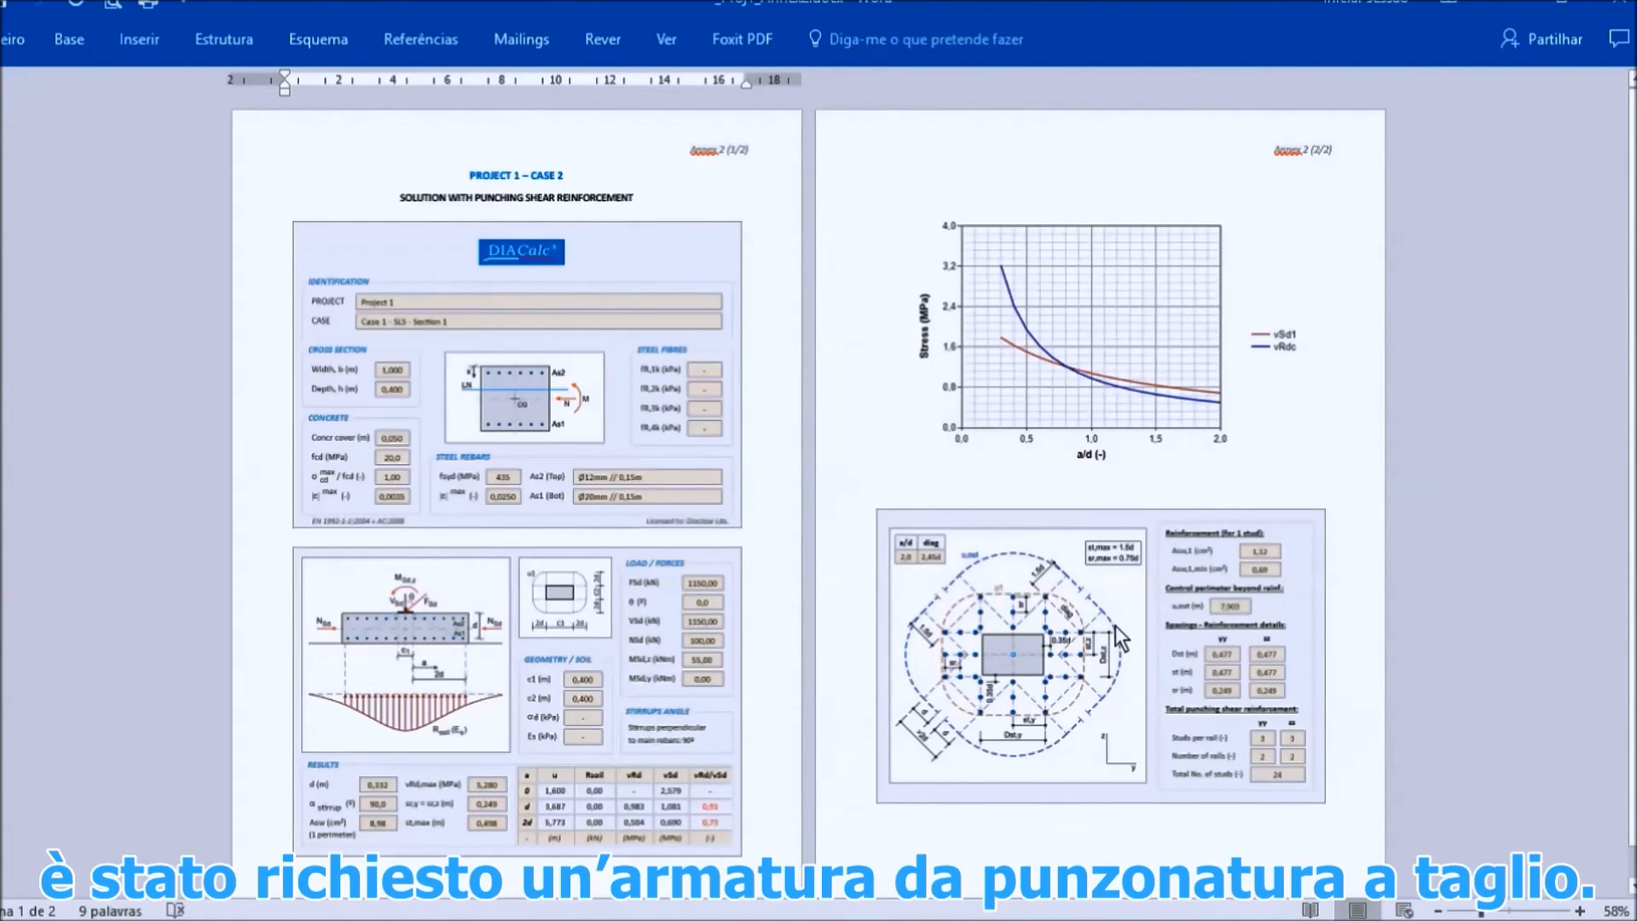
{"action": "key", "text": "alt+Tab"}
{"action": "key", "text": "alt+Tab"}
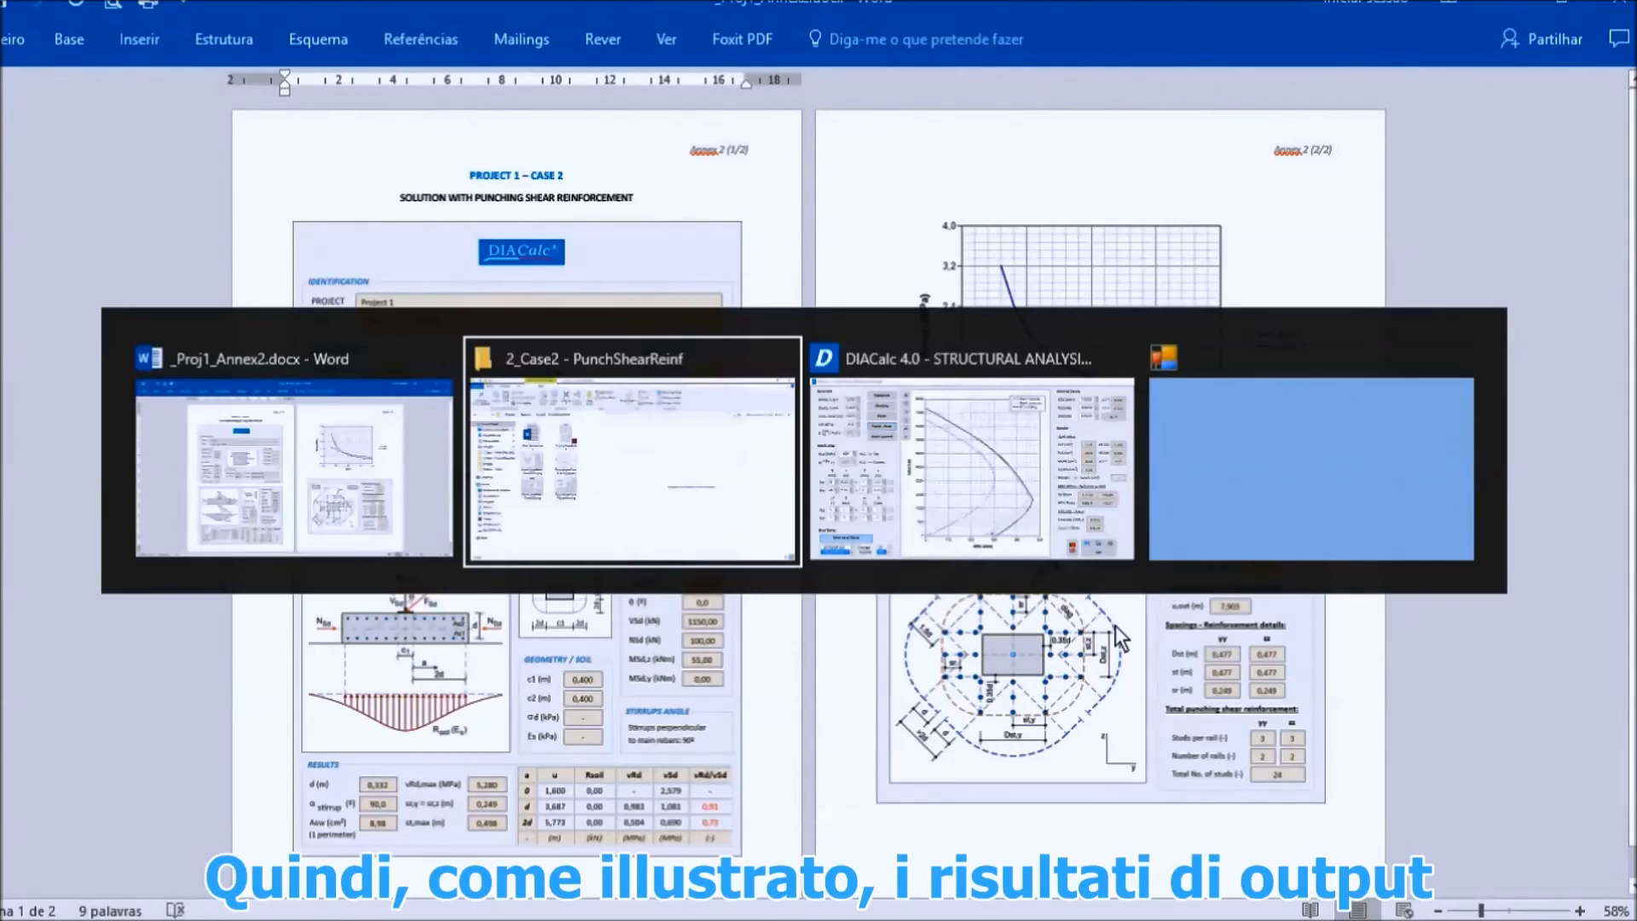